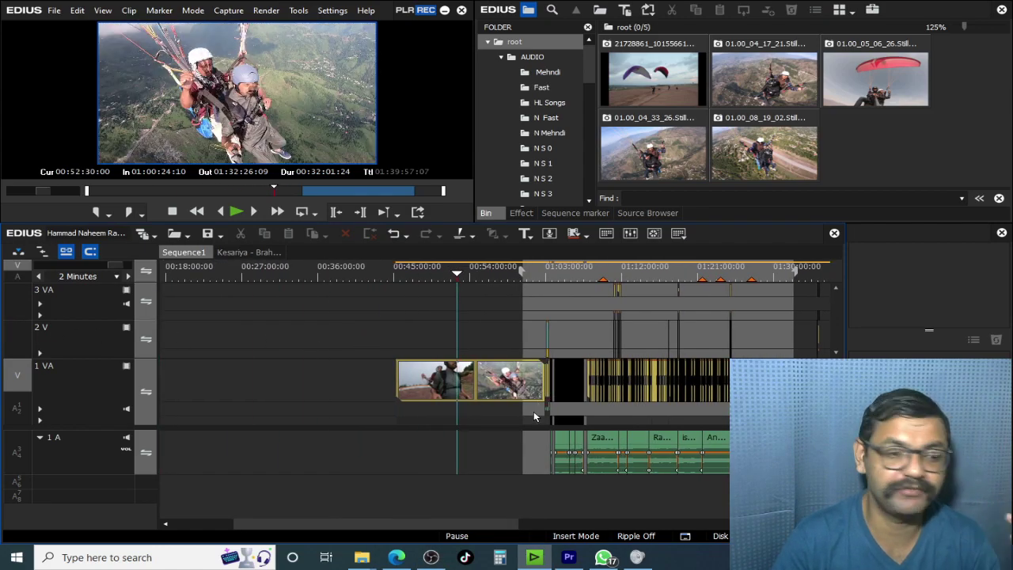
Move the long paragliding video clip on track 1 VA earlier so it starts at 00:29:45, and fit the whole sequence in the timeline
{"action": "left_click_drag", "start_coordinate": [533, 379], "coordinate": [403, 372]}
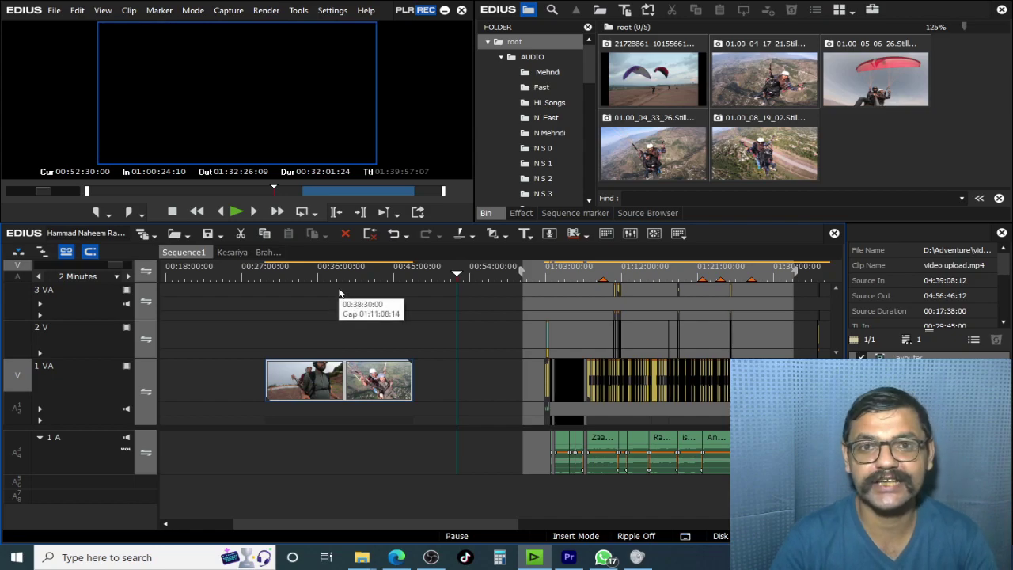
{"action": "left_click", "coordinate": [313, 269]}
{"action": "scroll", "coordinate": [402, 269], "scroll_direction": "up", "scroll_amount": 2}
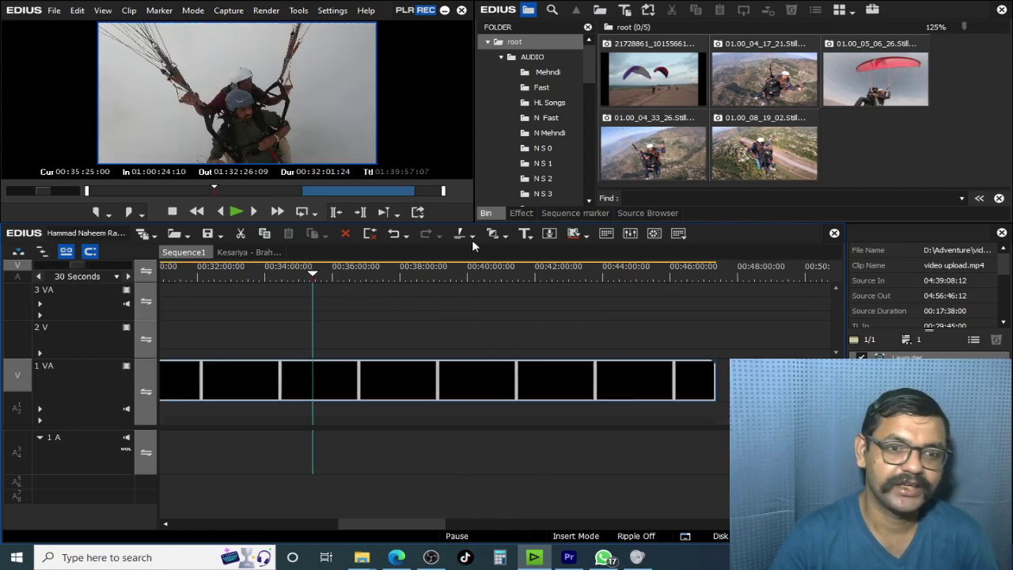
{"action": "scroll", "coordinate": [348, 360], "scroll_direction": "down", "scroll_amount": 2}
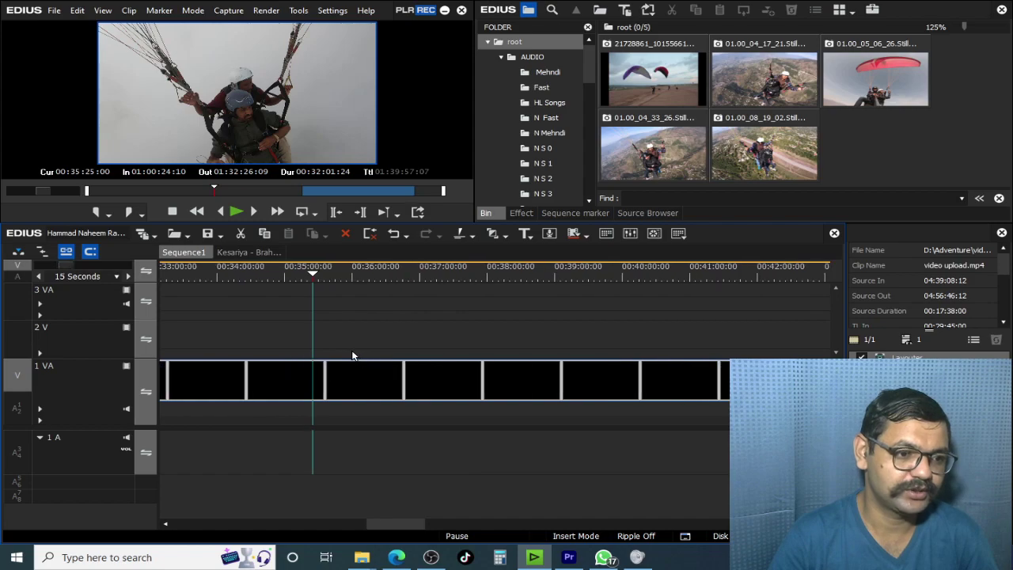
{"action": "scroll", "coordinate": [344, 367], "scroll_direction": "down", "scroll_amount": 4}
{"action": "key", "text": "Home"}
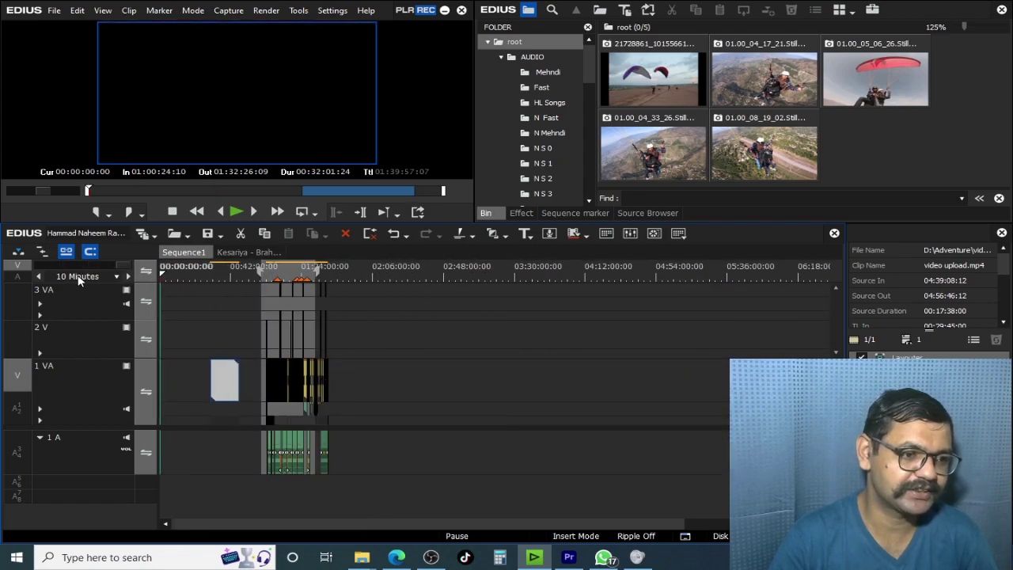
{"action": "key", "text": "ctrl+0"}
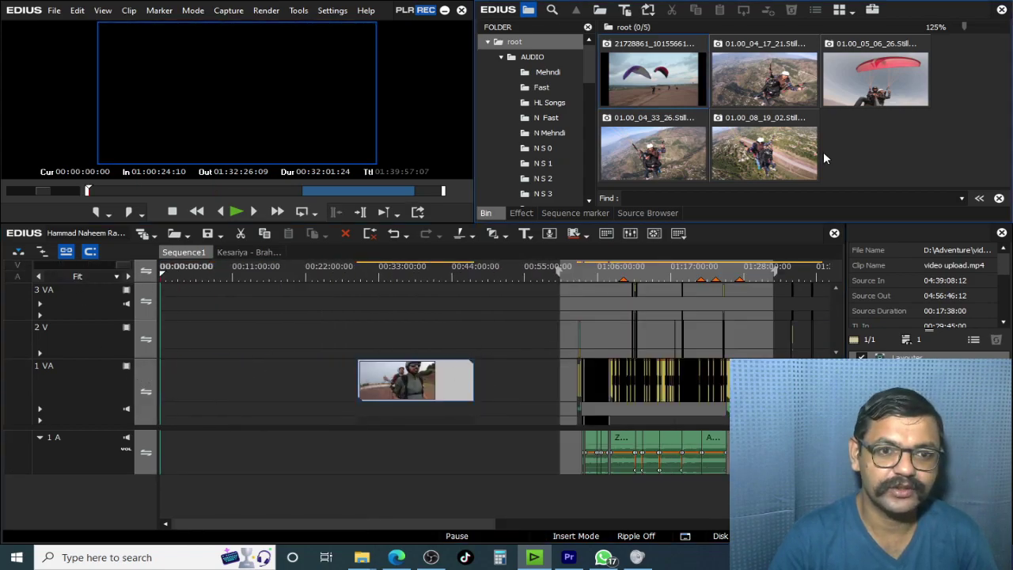
Place all five paragliding stills from the root bin together on track 1 VA of Sequence1, starting at about 00:06:27
{"action": "left_click", "coordinate": [794, 160]}
{"action": "left_click", "coordinate": [649, 86], "text": "shift"}
{"action": "left_click_drag", "start_coordinate": [649, 85], "coordinate": [203, 380]}
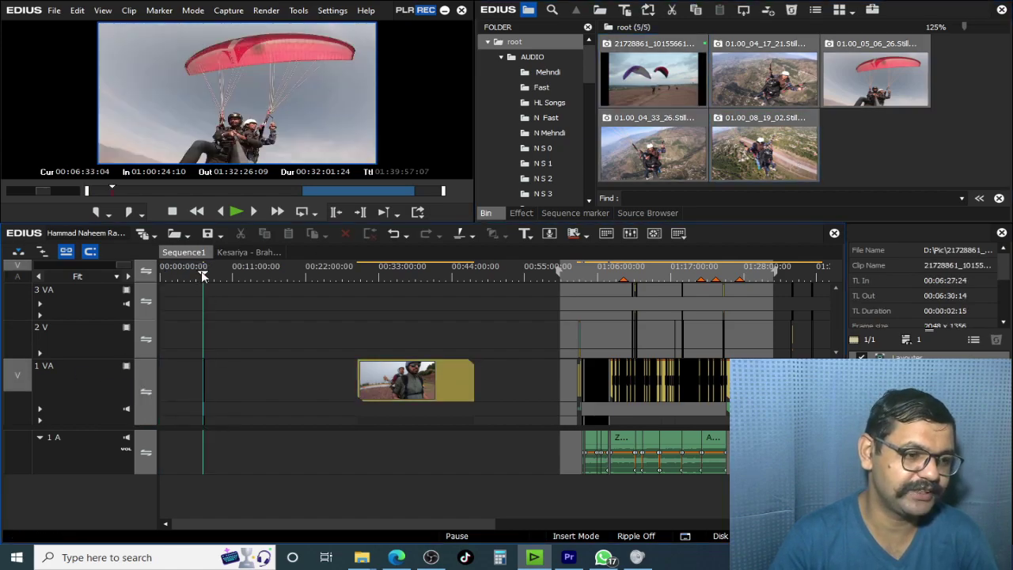
{"action": "scroll", "coordinate": [210, 317], "scroll_direction": "up", "scroll_amount": 3}
{"action": "scroll", "coordinate": [216, 331], "scroll_direction": "up", "scroll_amount": 4}
{"action": "left_click", "coordinate": [250, 252]}
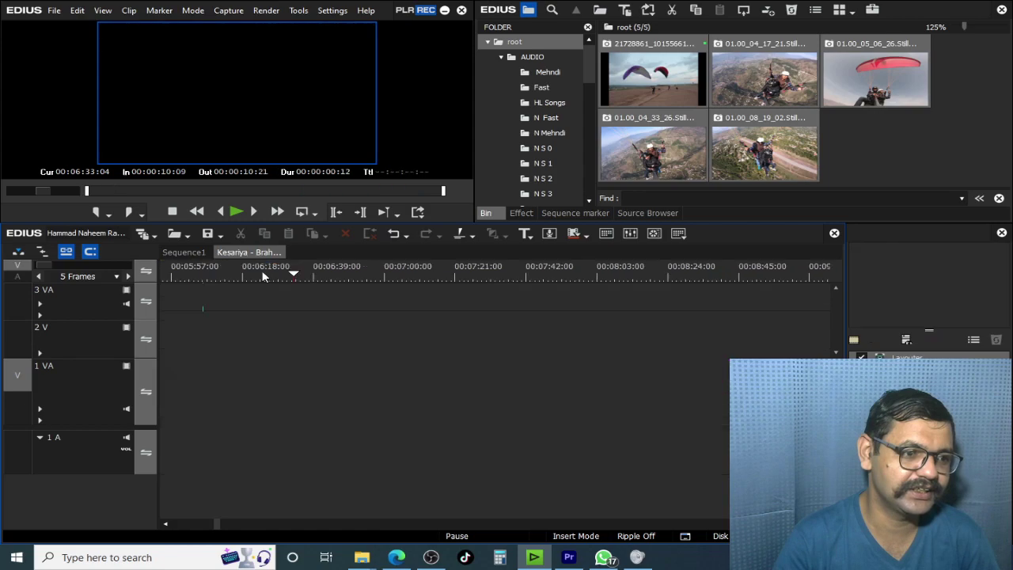
{"action": "left_click", "coordinate": [183, 252]}
{"action": "scroll", "coordinate": [300, 333], "scroll_direction": "up", "scroll_amount": 3}
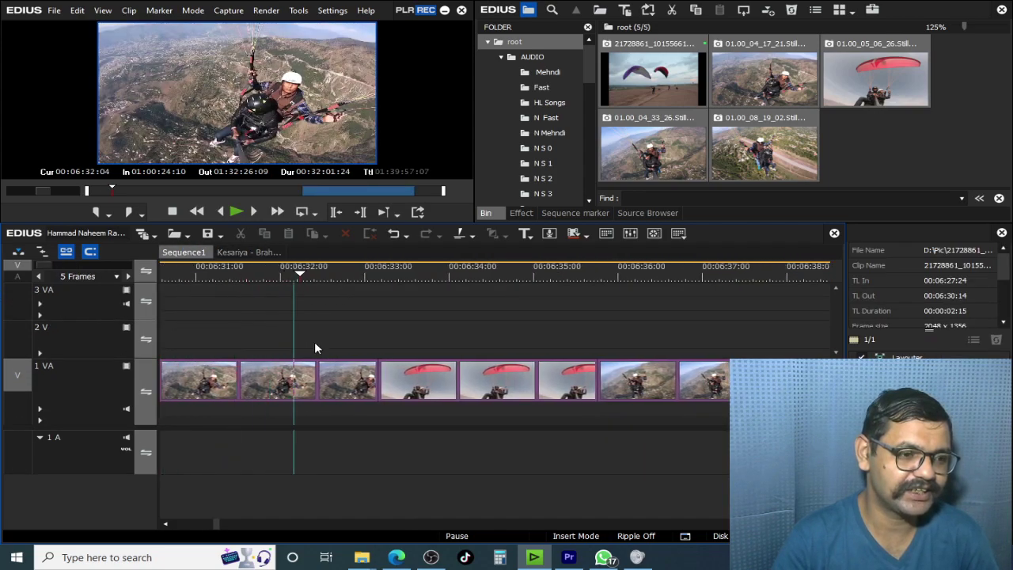
{"action": "scroll", "coordinate": [379, 352], "scroll_direction": "down", "scroll_amount": 2}
{"action": "left_click", "coordinate": [315, 275]}
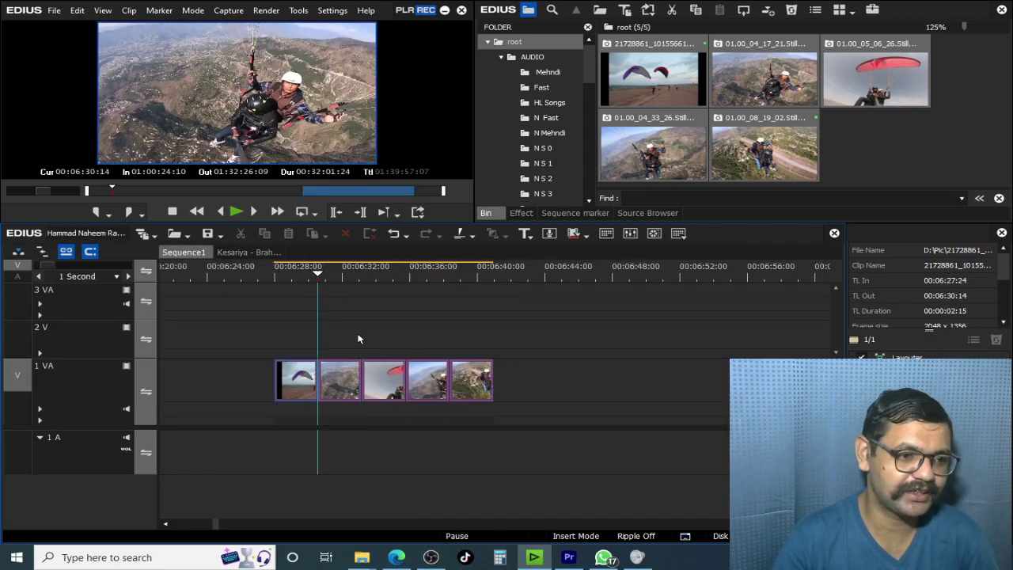
Enlarge the first still, with the purple and red wings, in the Layouter so it fills the full frame width
{"action": "scroll", "coordinate": [358, 372], "scroll_direction": "up", "scroll_amount": 4}
{"action": "left_click_drag", "start_coordinate": [185, 273], "coordinate": [232, 286]}
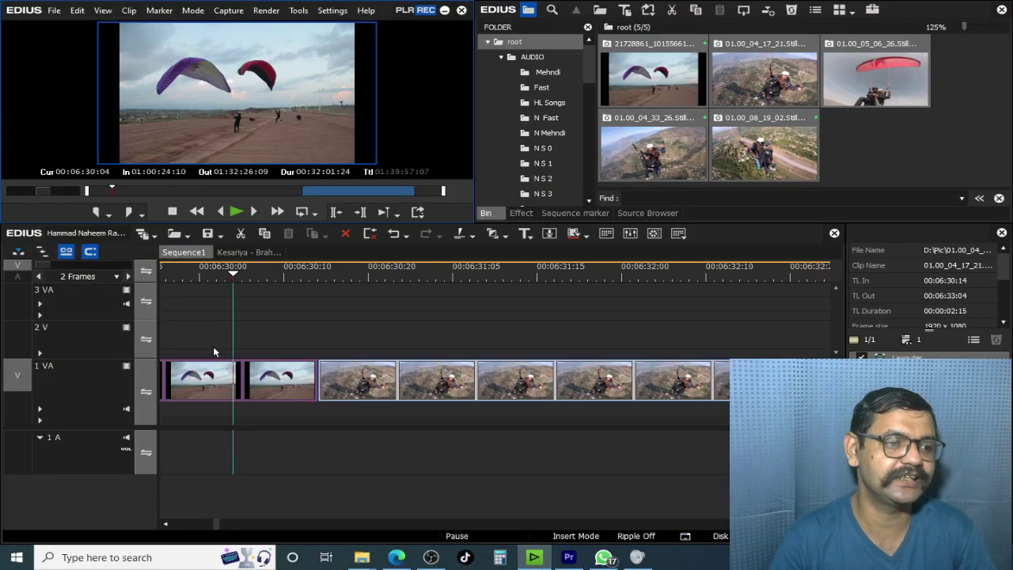
{"action": "left_click", "coordinate": [235, 383]}
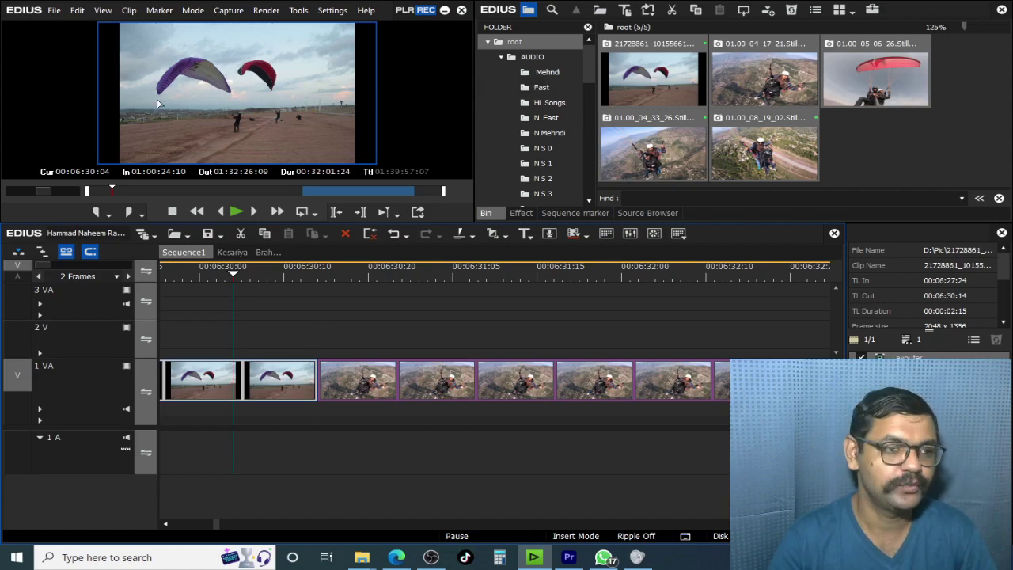
{"action": "left_click_drag", "start_coordinate": [425, 289], "coordinate": [261, 375]}
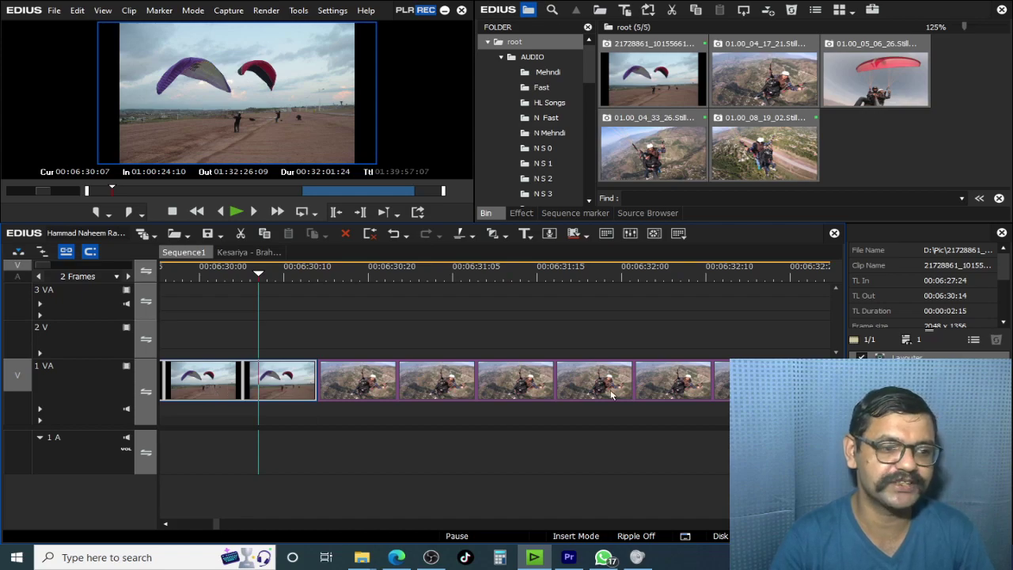
{"action": "double_click", "coordinate": [908, 358]}
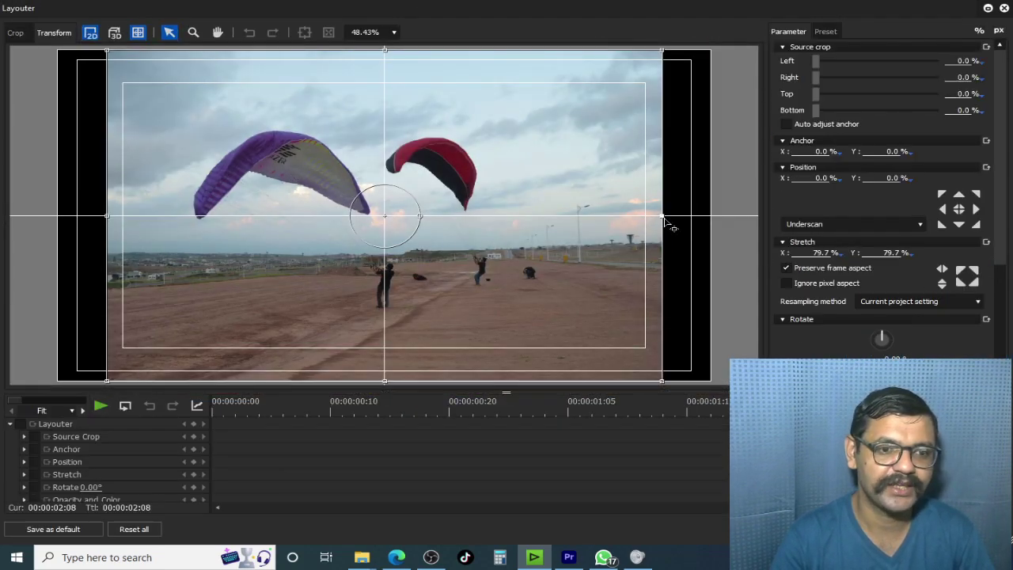
{"action": "left_click_drag", "start_coordinate": [663, 217], "coordinate": [711, 216]}
{"action": "left_click", "coordinate": [920, 528]}
Apply the 3D Dissolve transition at the cut between the first and second stills on track 1 VA
{"action": "left_click_drag", "start_coordinate": [272, 273], "coordinate": [279, 375]}
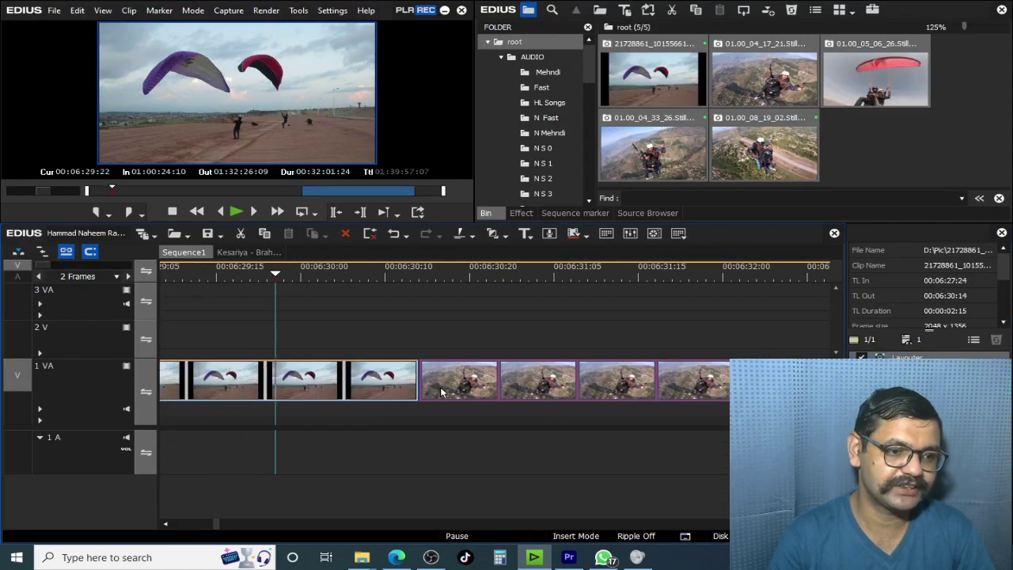
{"action": "left_click", "coordinate": [409, 275]}
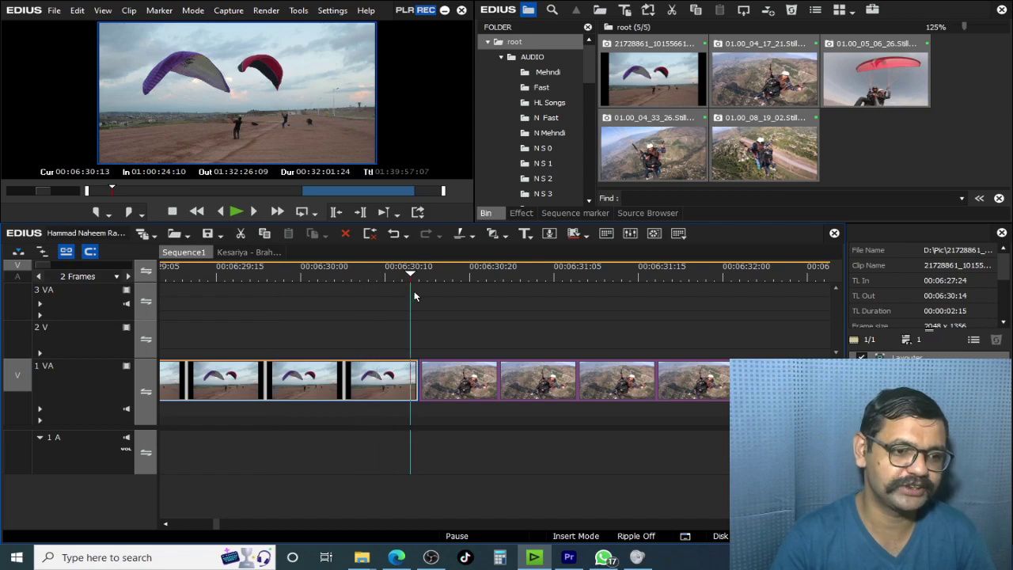
{"action": "left_click", "coordinate": [522, 214]}
{"action": "left_click_drag", "start_coordinate": [667, 59], "coordinate": [356, 379]}
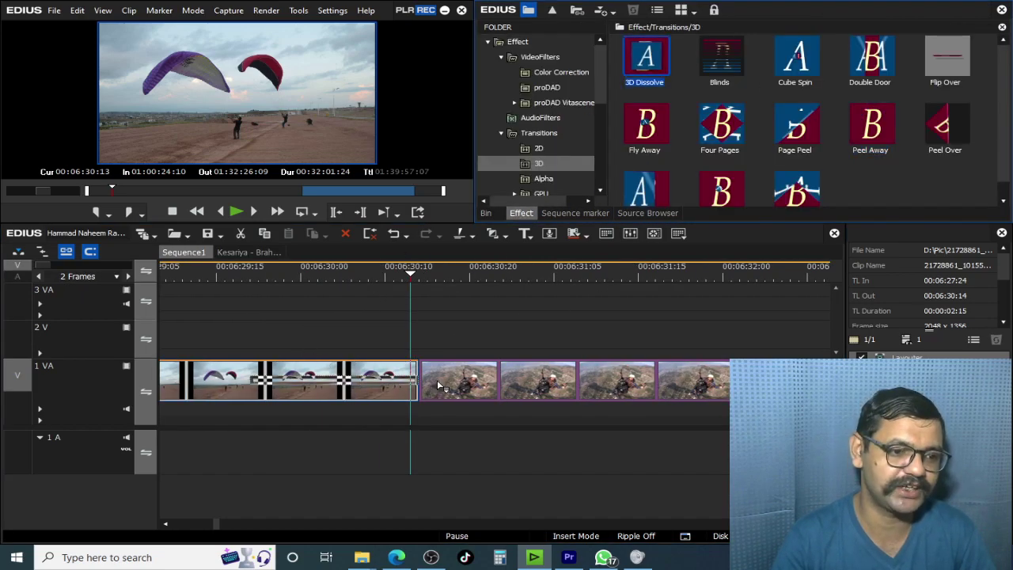
{"action": "left_click_drag", "start_coordinate": [440, 384], "coordinate": [436, 387]}
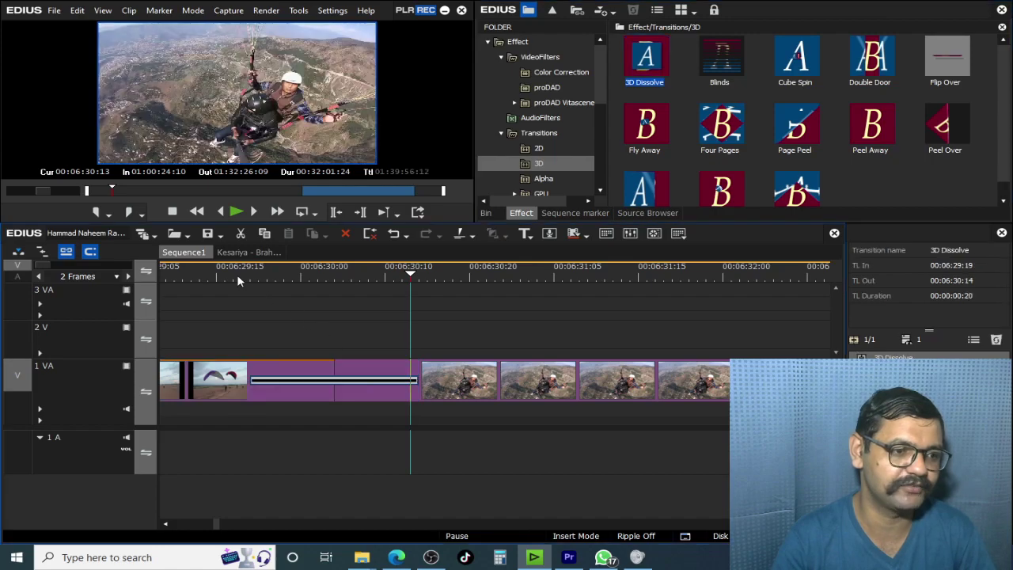
Preview the 3D Dissolve between the first two stills and lengthen the transition to 1 second 8 frames
{"action": "left_click", "coordinate": [239, 282]}
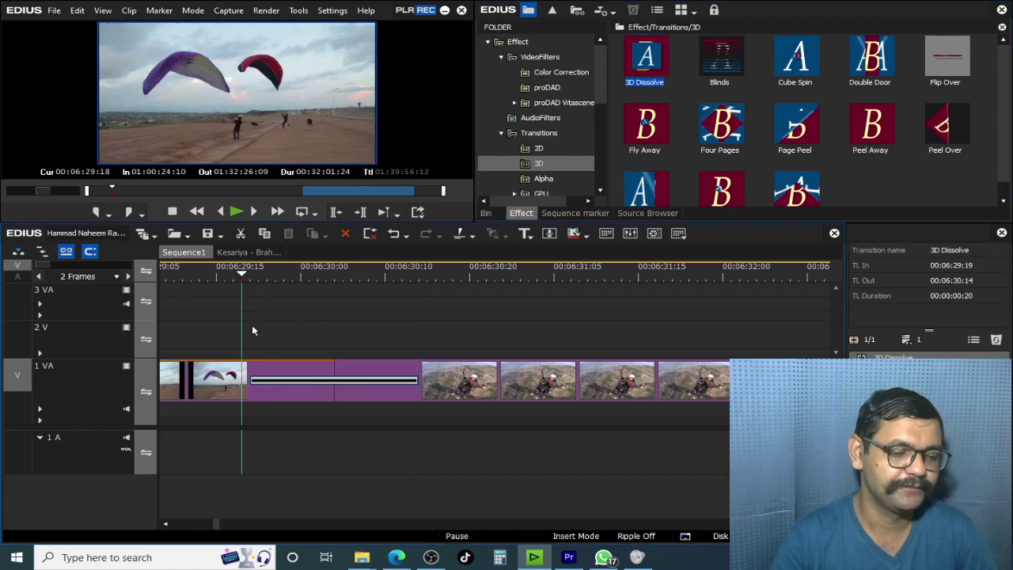
{"action": "scroll", "coordinate": [252, 324], "scroll_direction": "down", "scroll_amount": 3}
{"action": "key", "text": "space"}
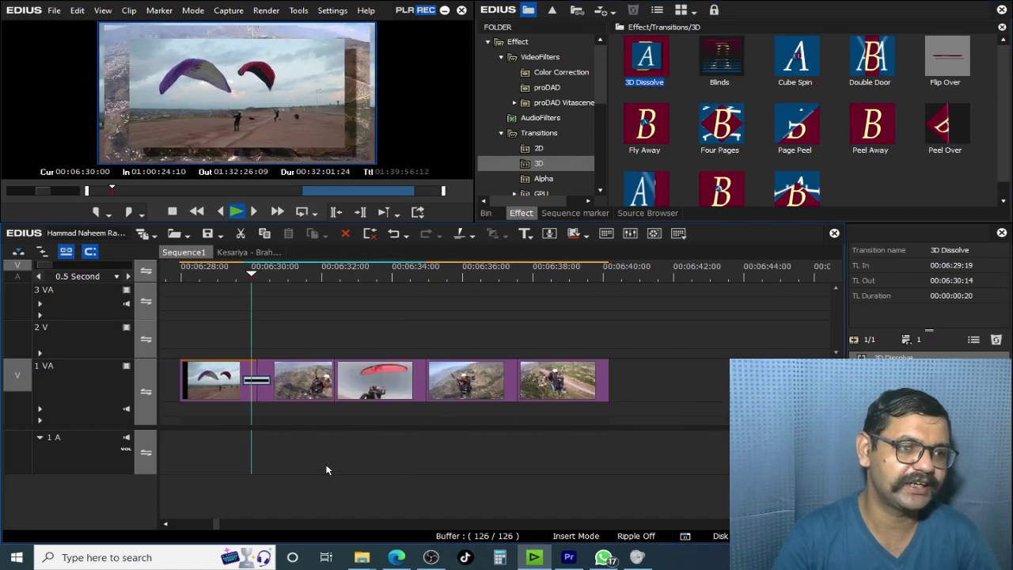
{"action": "key", "text": "space"}
{"action": "left_click_drag", "start_coordinate": [267, 384], "coordinate": [285, 385]}
Preview the Fly Away to Left preset on the 3D Dissolve, and switch the transition to the Vertical Spin Out preset
{"action": "double_click", "coordinate": [255, 383]}
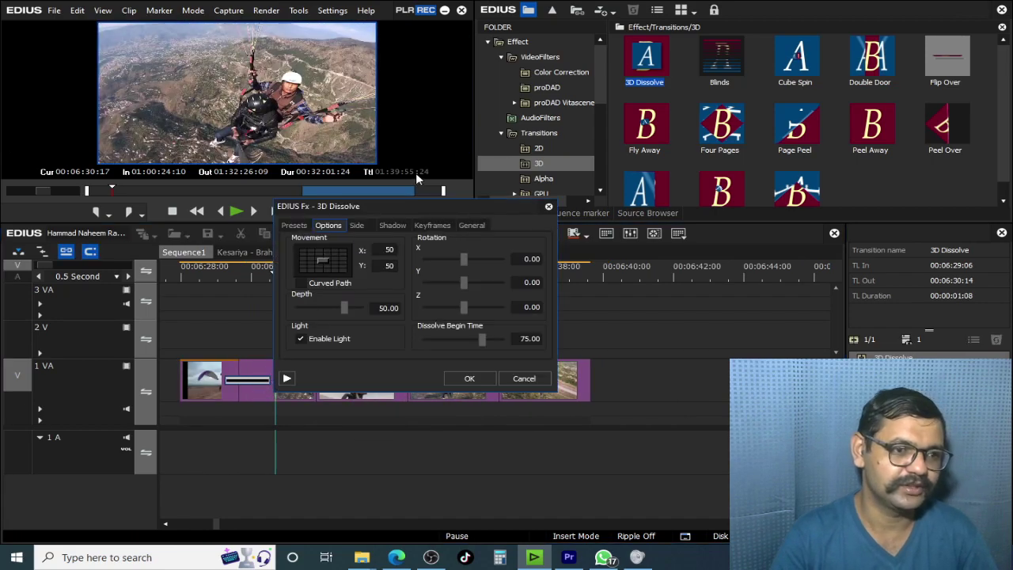
{"action": "left_click", "coordinate": [294, 226]}
{"action": "left_click", "coordinate": [318, 294]}
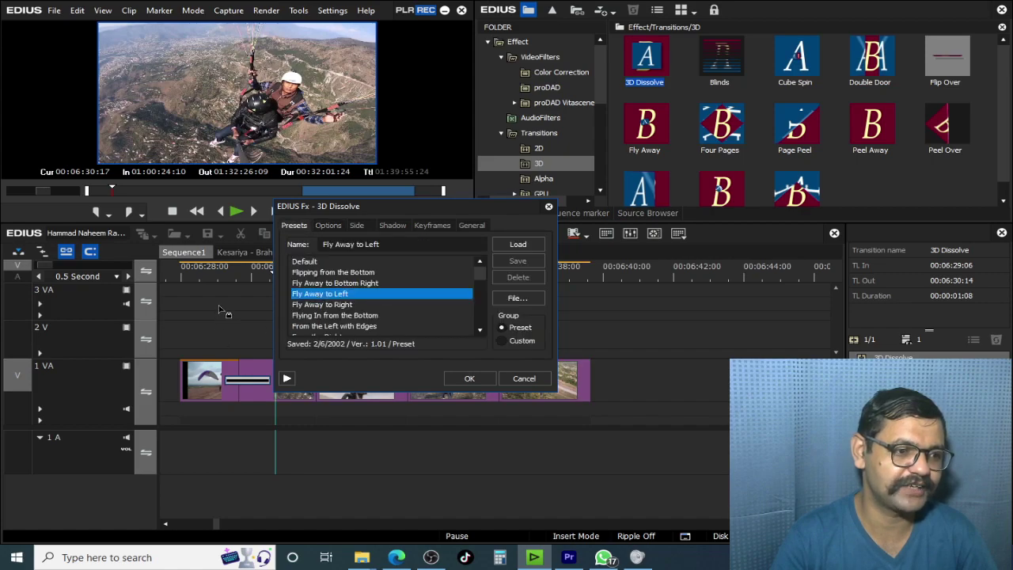
{"action": "left_click", "coordinate": [286, 379]}
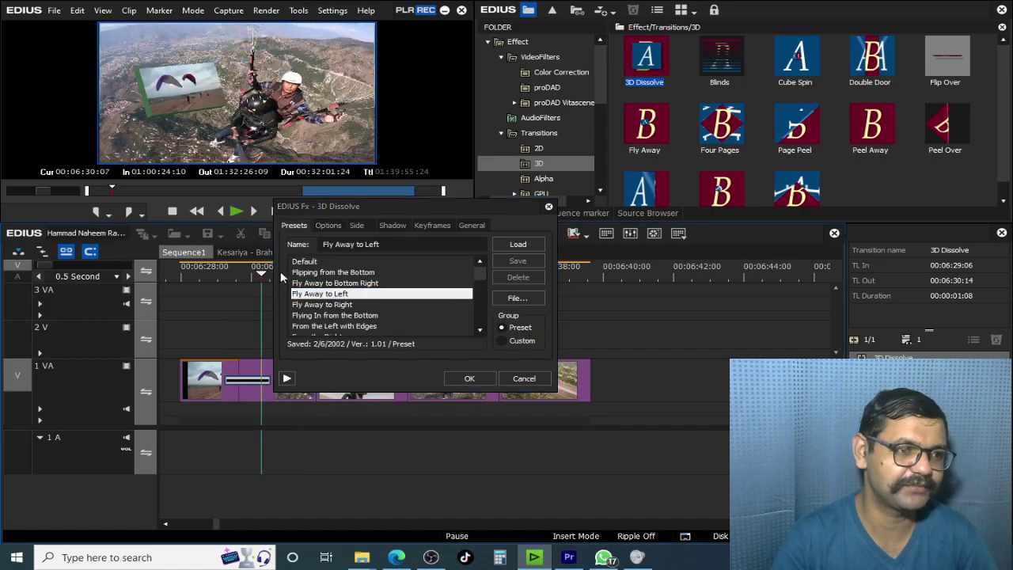
{"action": "scroll", "coordinate": [343, 327], "scroll_direction": "down", "scroll_amount": 6}
{"action": "left_click", "coordinate": [343, 326]}
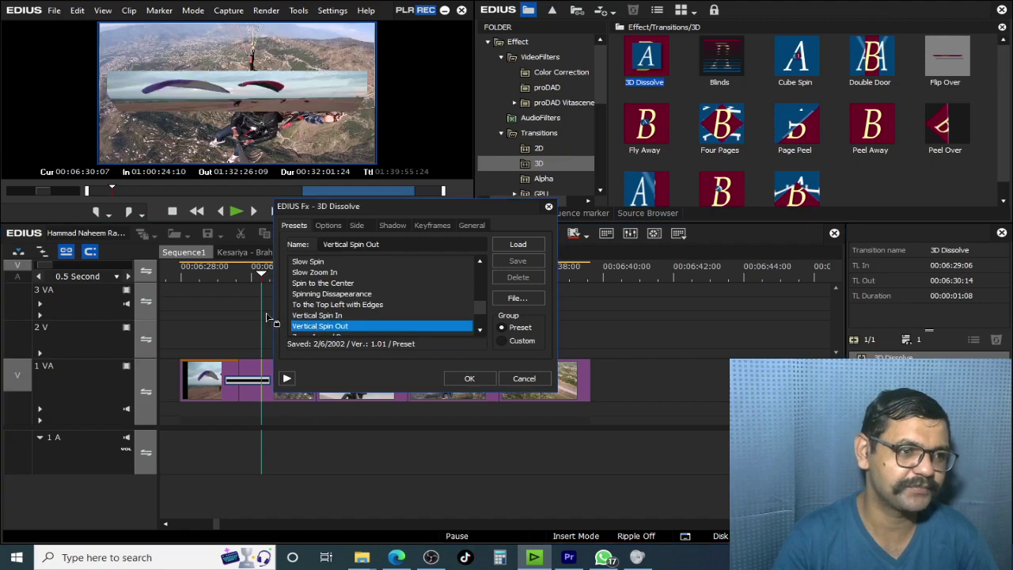
{"action": "left_click", "coordinate": [286, 379]}
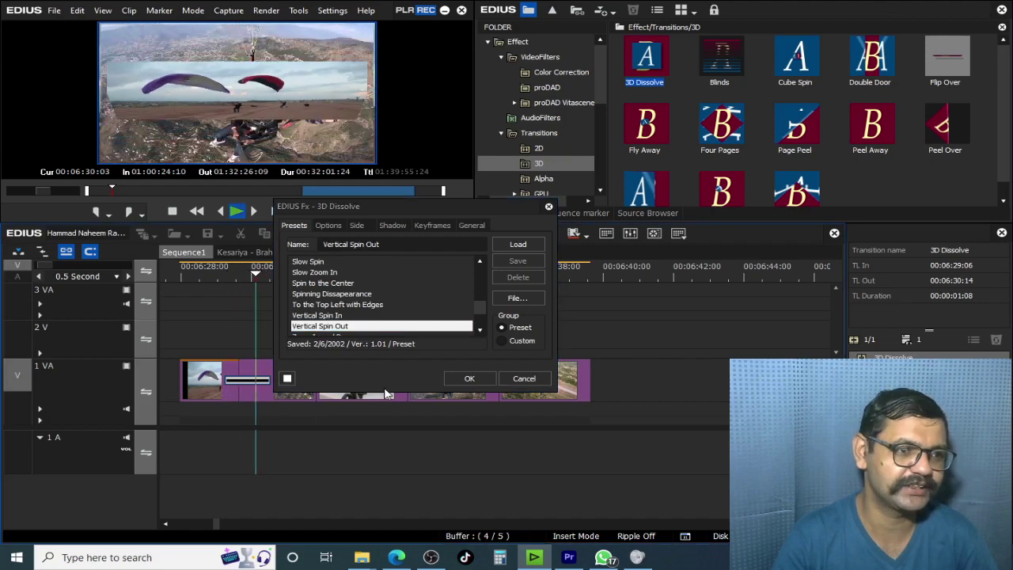
{"action": "left_click", "coordinate": [245, 273]}
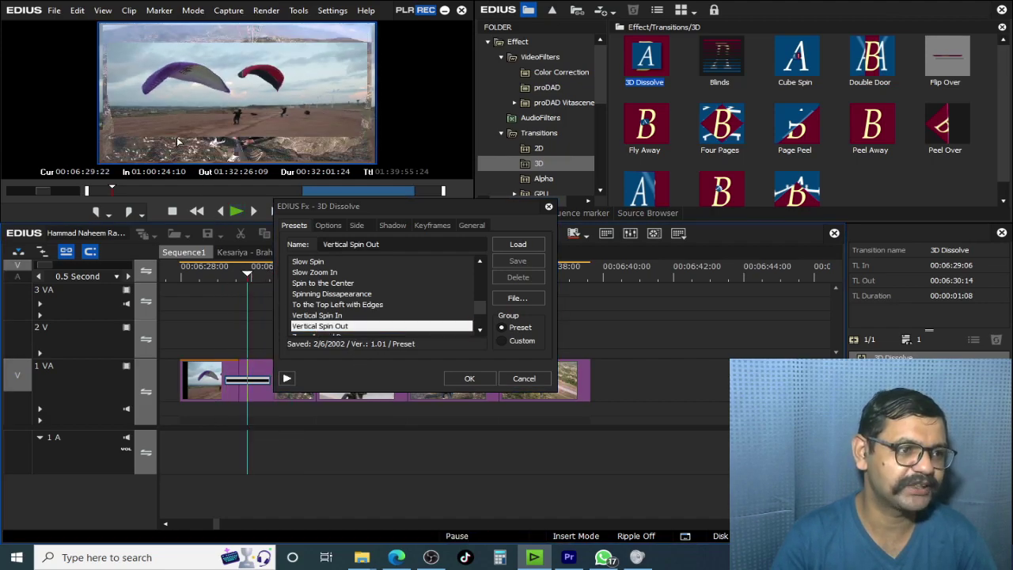
Disable overscan handling in the 3D Dissolve's render options and accept the settings
{"action": "left_click", "coordinate": [473, 227]}
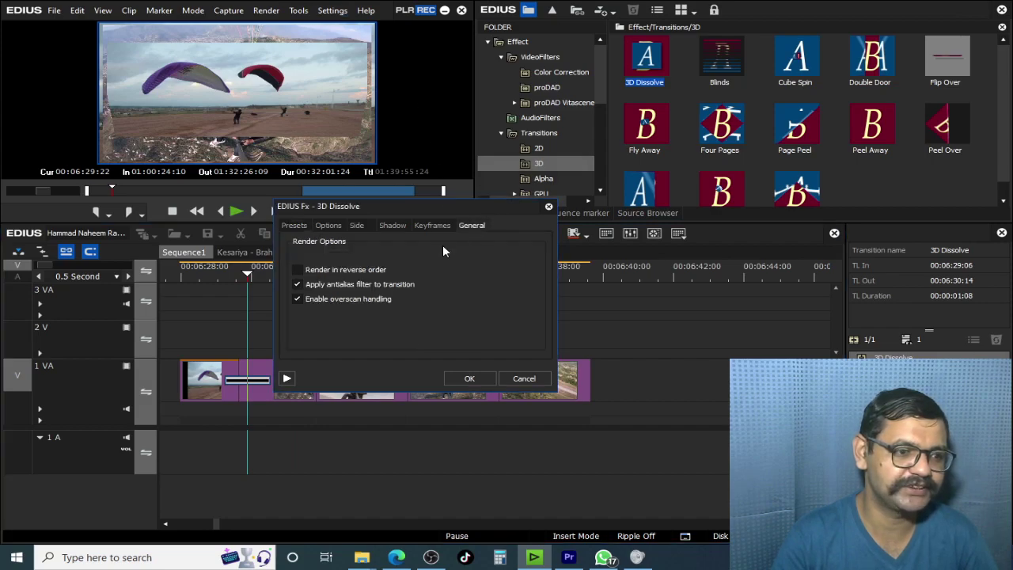
{"action": "left_click", "coordinate": [324, 300]}
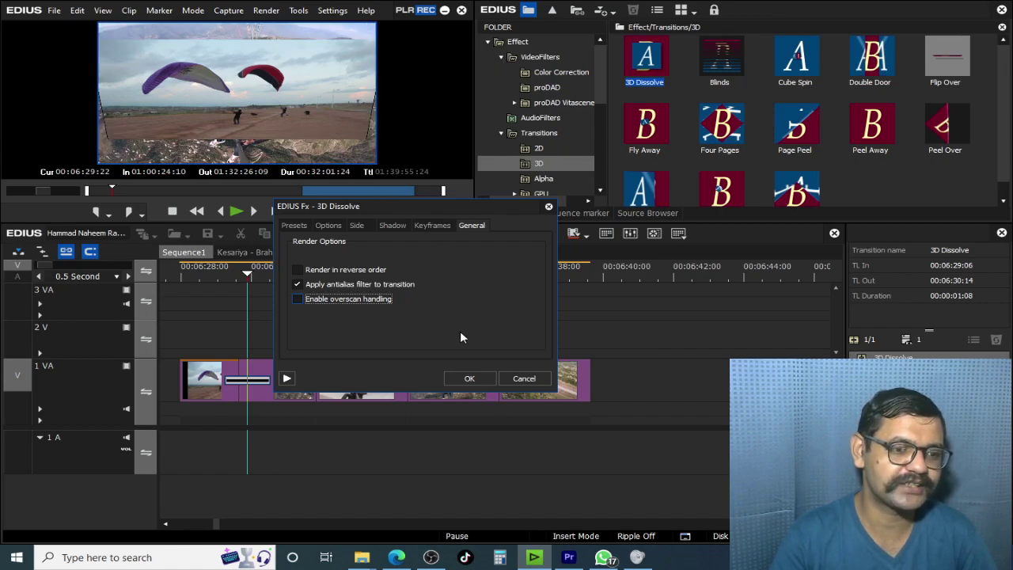
{"action": "left_click", "coordinate": [472, 378]}
Add the Blinds transition between the third and fourth stills, and preview its playback and a full-screen frame
{"action": "left_click", "coordinate": [407, 269]}
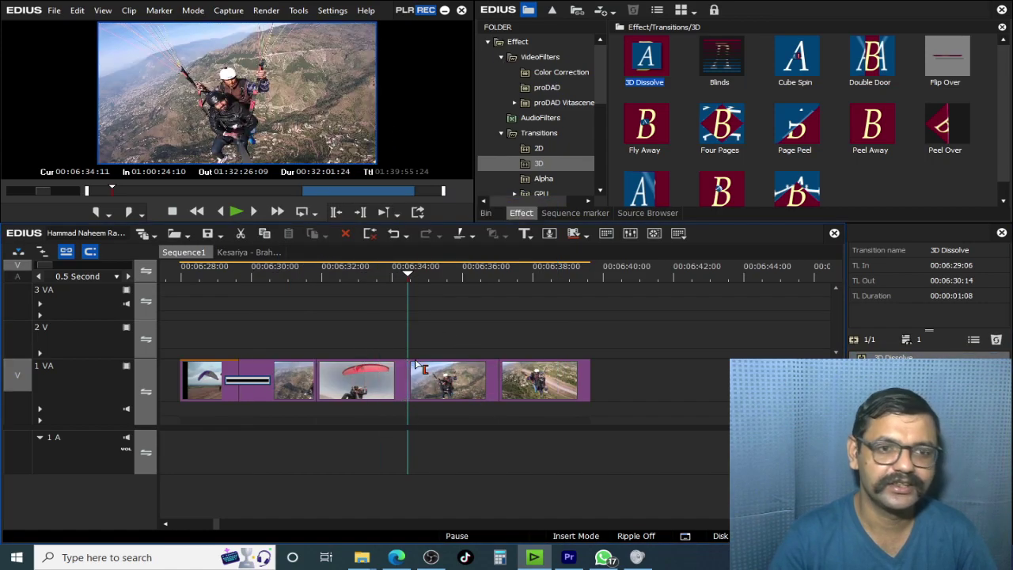
{"action": "left_click_drag", "start_coordinate": [727, 65], "coordinate": [362, 388]}
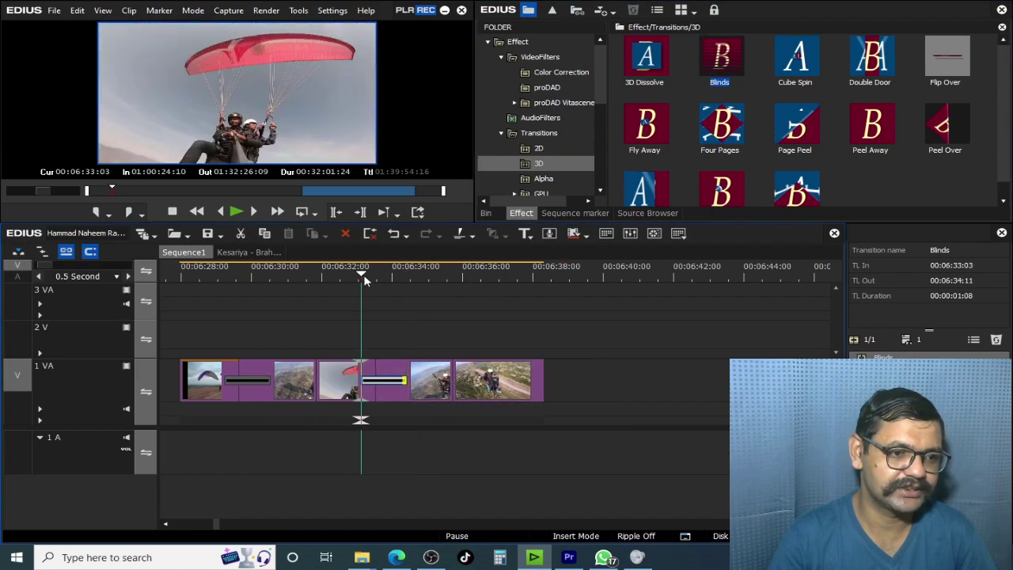
{"action": "left_click", "coordinate": [376, 278]}
{"action": "key", "text": "space"}
{"action": "key", "text": "space"}
{"action": "double_click", "coordinate": [302, 87]}
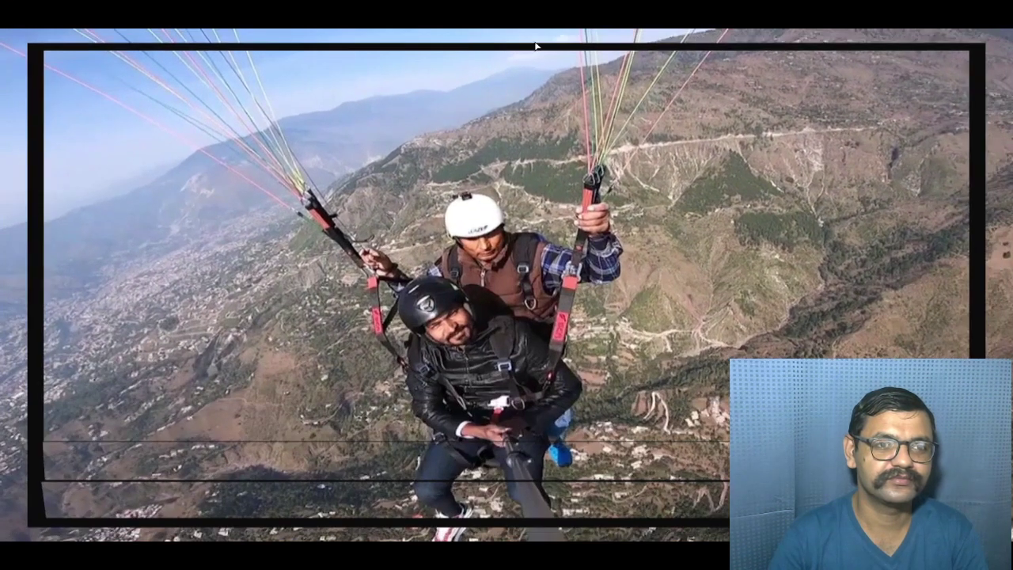
{"action": "key", "text": "Escape"}
Disable overscan handling in the Blinds transition's render options and accept the settings
{"action": "left_click", "coordinate": [388, 383]}
{"action": "double_click", "coordinate": [392, 383]}
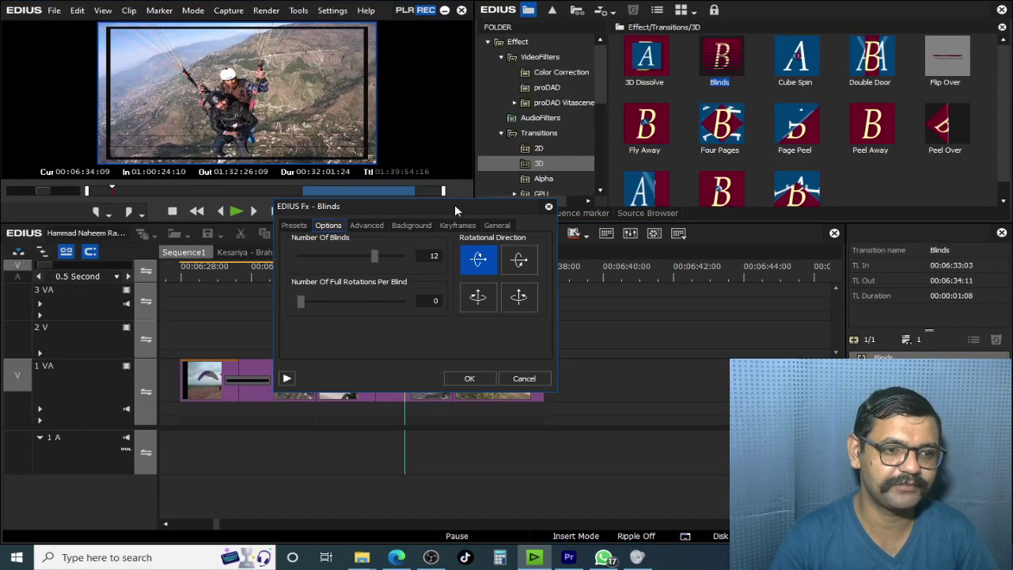
{"action": "left_click", "coordinate": [496, 226]}
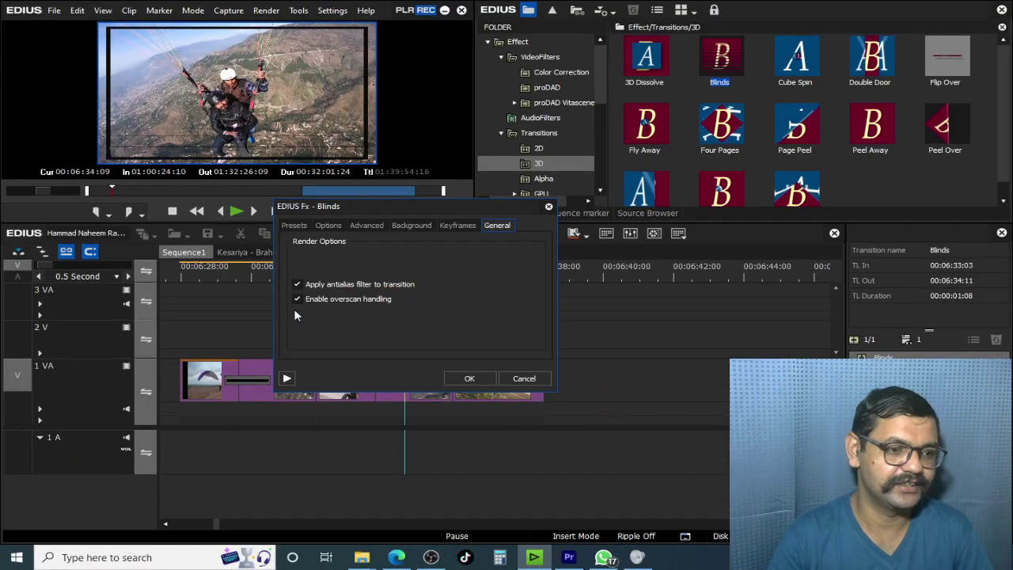
{"action": "left_click", "coordinate": [297, 299]}
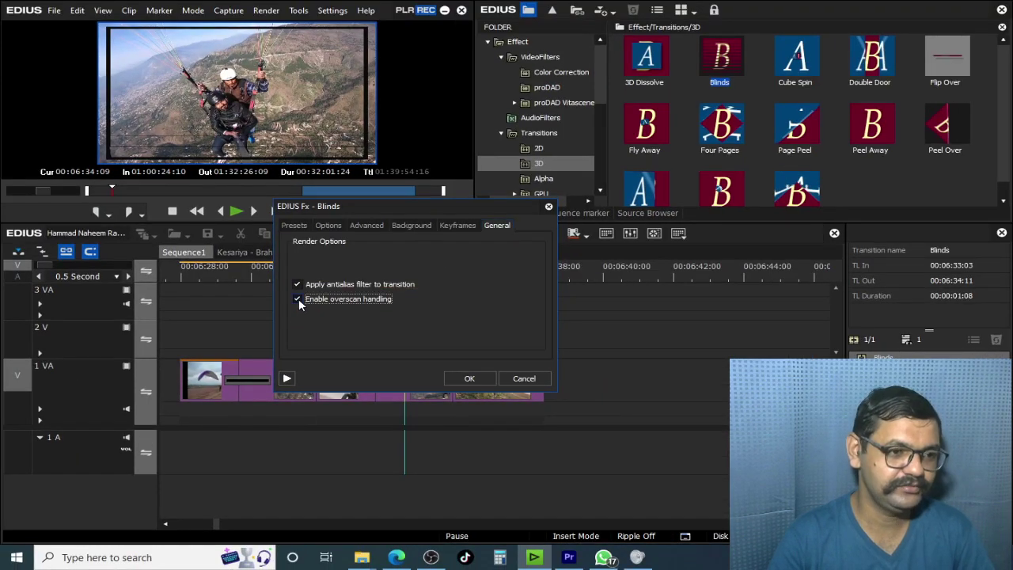
{"action": "left_click", "coordinate": [468, 379]}
Choose a rotational direction for the Blinds transition, add full rotations per blind, reduce the number of blinds, and accept the settings
{"action": "left_click", "coordinate": [377, 275]}
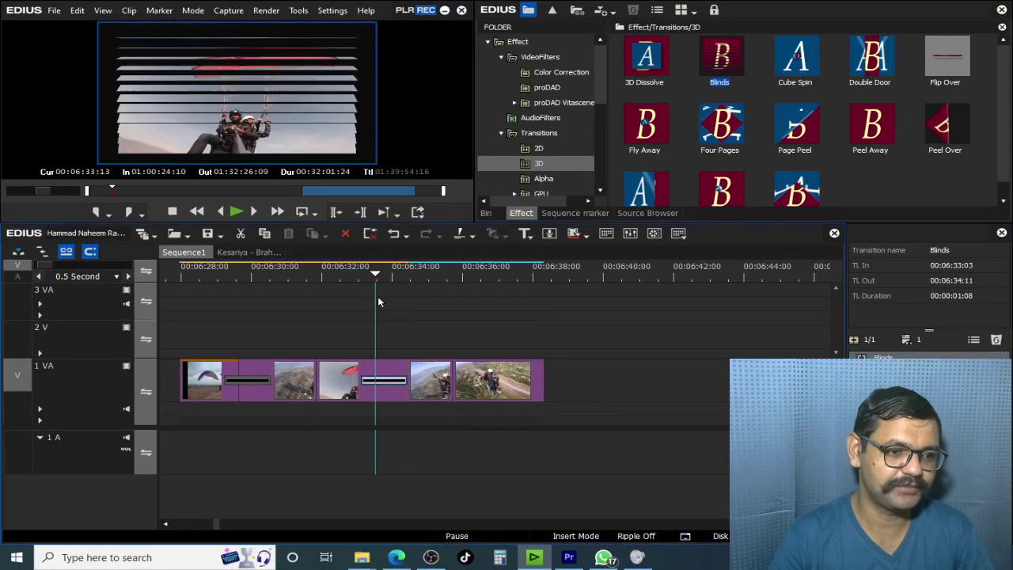
{"action": "double_click", "coordinate": [390, 382]}
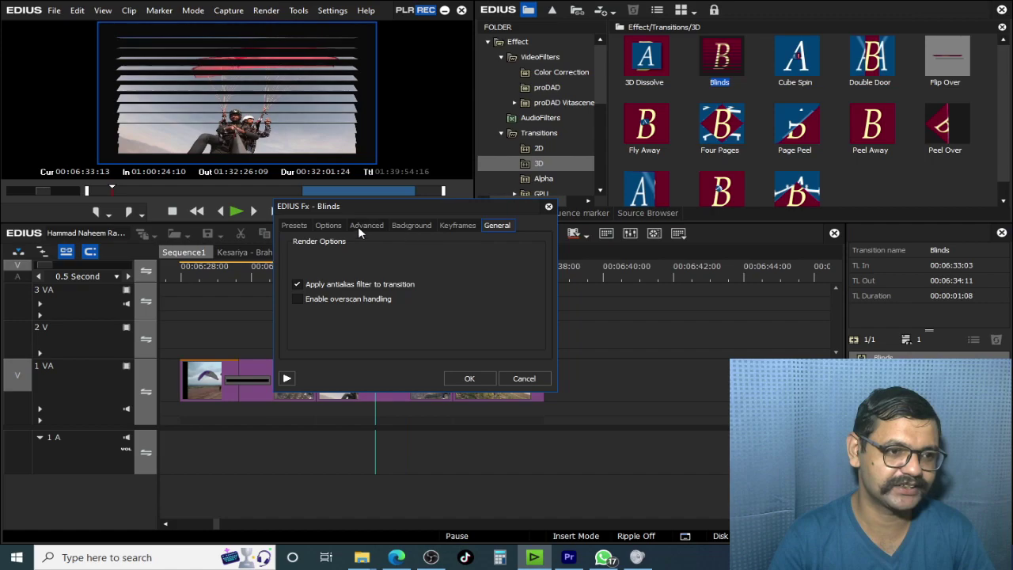
{"action": "left_click", "coordinate": [328, 226]}
{"action": "left_click", "coordinate": [513, 266]}
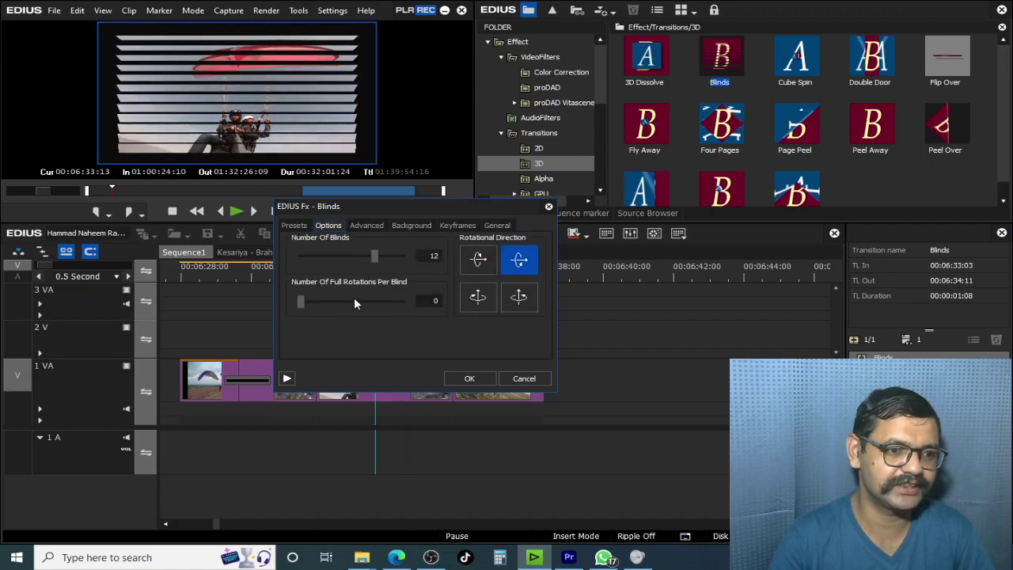
{"action": "left_click_drag", "start_coordinate": [302, 303], "coordinate": [341, 303]}
{"action": "left_click_drag", "start_coordinate": [373, 259], "coordinate": [375, 312]}
{"action": "left_click", "coordinate": [469, 378]}
Create a still image from the paragliding video clip on 1 VA at 00:38:11:12
{"action": "scroll", "coordinate": [385, 325], "scroll_direction": "down", "scroll_amount": 4}
{"action": "scroll", "coordinate": [385, 325], "scroll_direction": "down", "scroll_amount": 4}
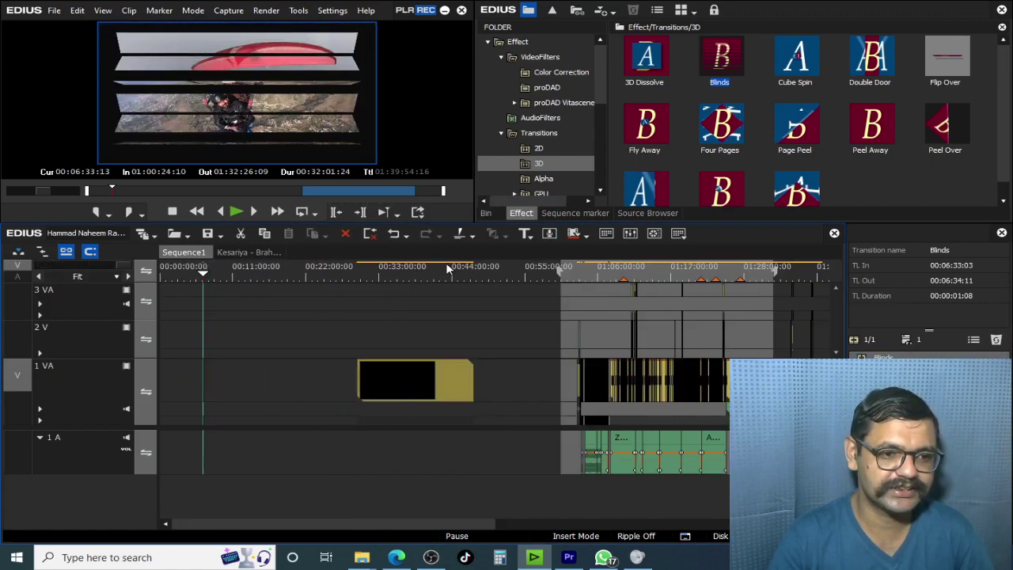
{"action": "left_click", "coordinate": [402, 273]}
{"action": "scroll", "coordinate": [432, 281], "scroll_direction": "up", "scroll_amount": 3}
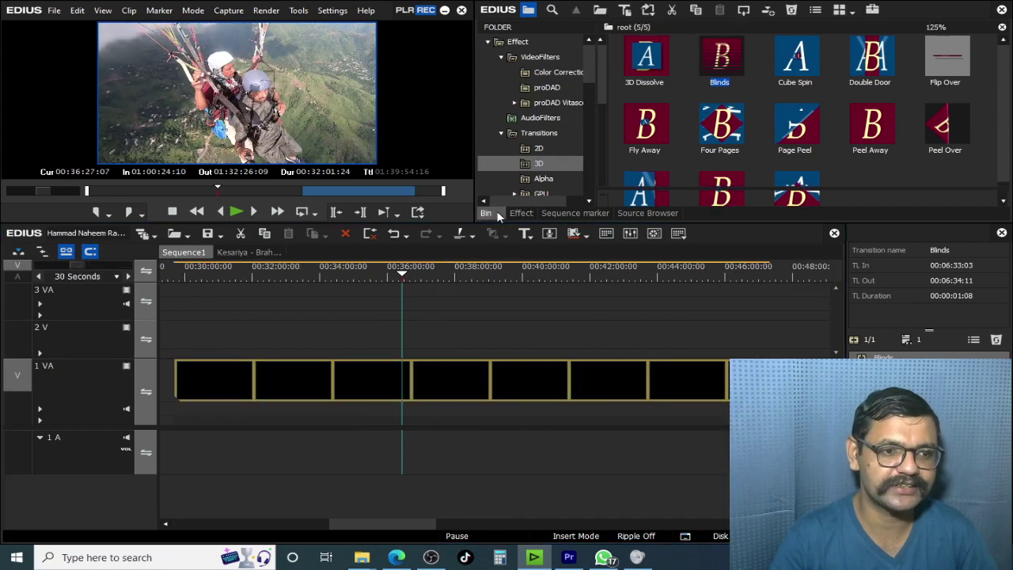
{"action": "left_click", "coordinate": [486, 213]}
{"action": "left_click_drag", "start_coordinate": [428, 275], "coordinate": [827, 317]}
{"action": "scroll", "coordinate": [419, 303], "scroll_direction": "up", "scroll_amount": 2}
{"action": "left_click_drag", "start_coordinate": [827, 273], "coordinate": [632, 367]}
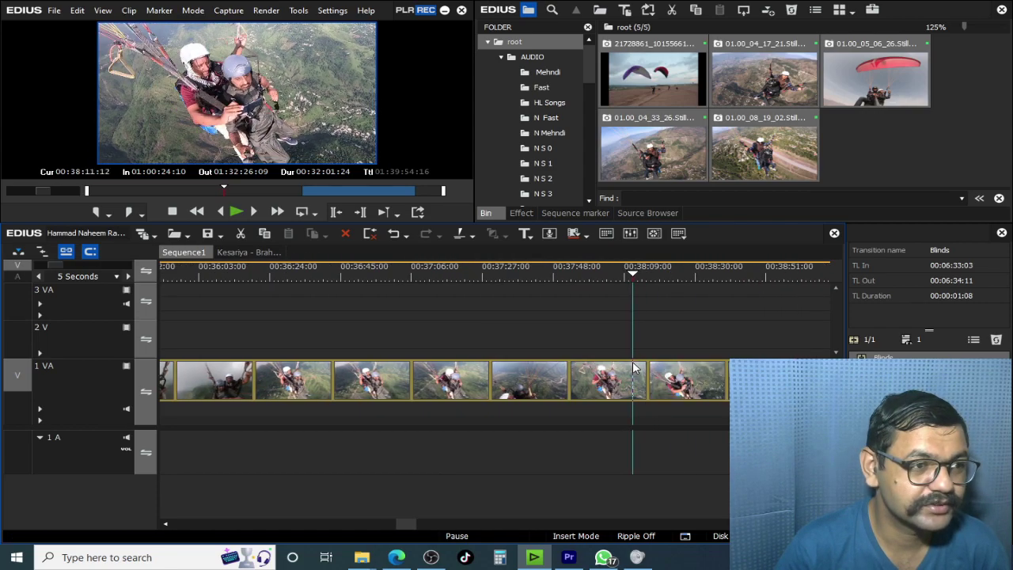
{"action": "left_click", "coordinate": [641, 379]}
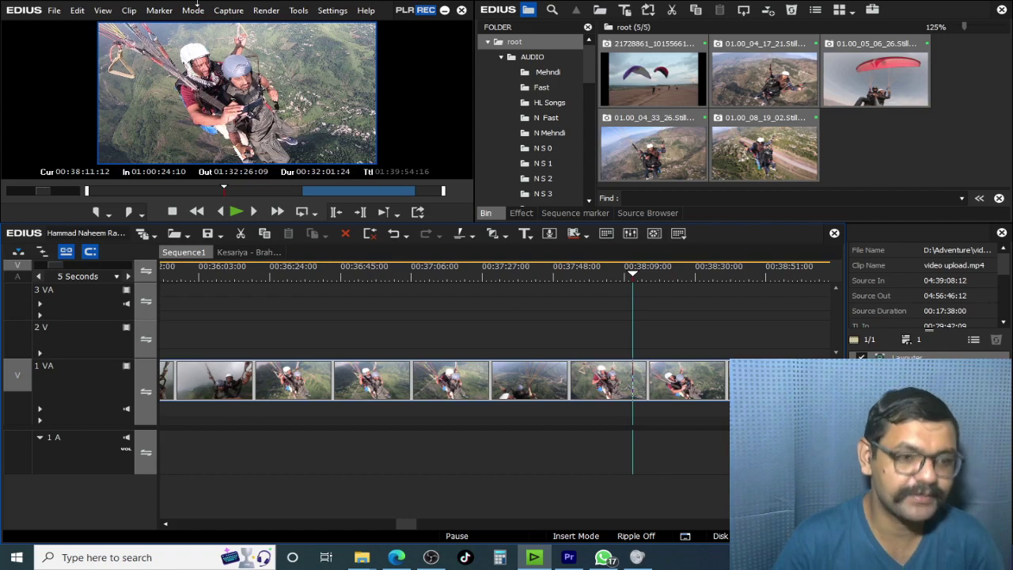
{"action": "left_click", "coordinate": [136, 15]}
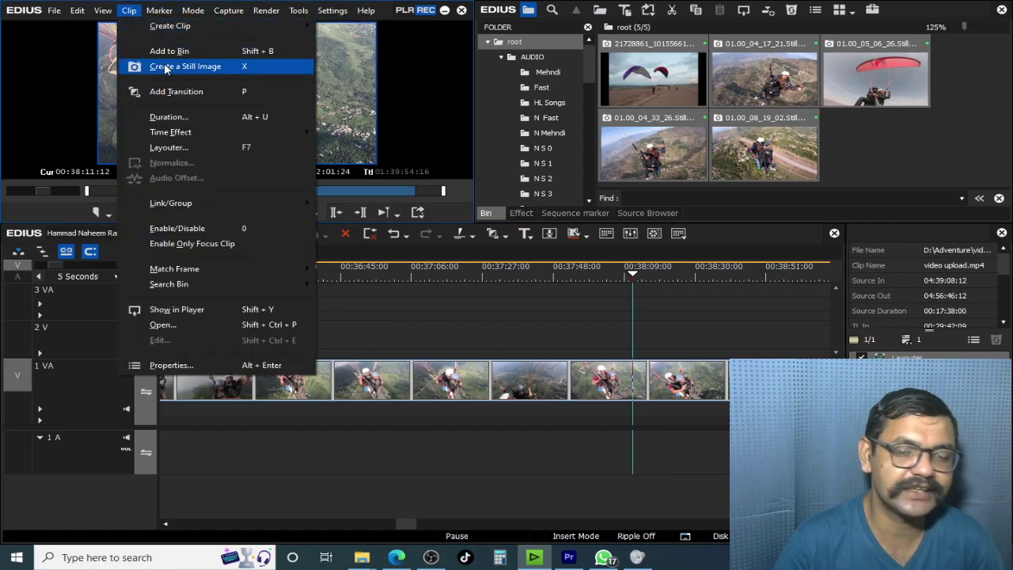
{"action": "left_click", "coordinate": [164, 67]}
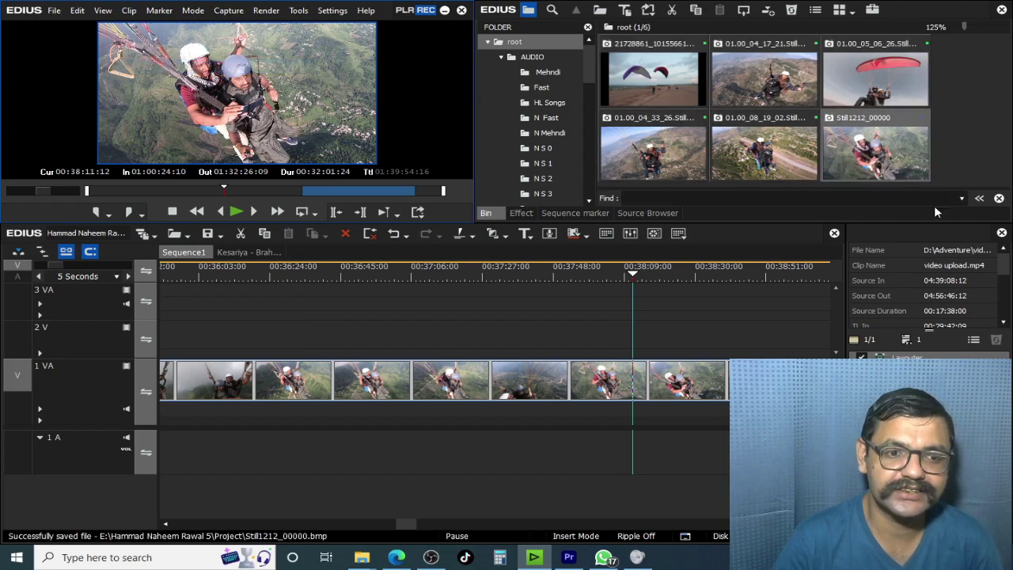
Turn on ripple mode and split the video clip on 1 VA at 00:38:11:12
{"action": "left_click", "coordinate": [43, 253]}
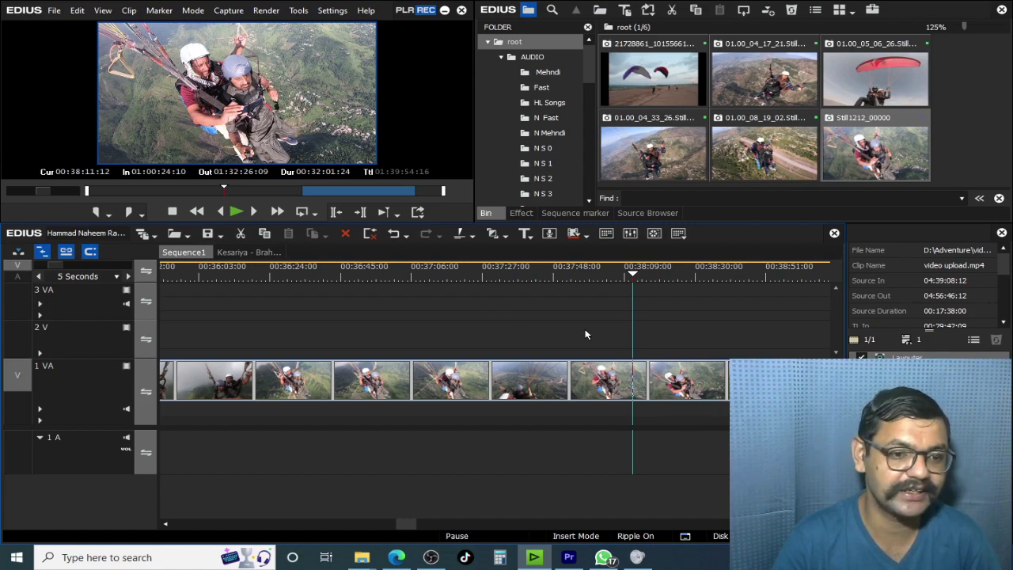
{"action": "key", "text": "c"}
{"action": "left_click", "coordinate": [649, 374]}
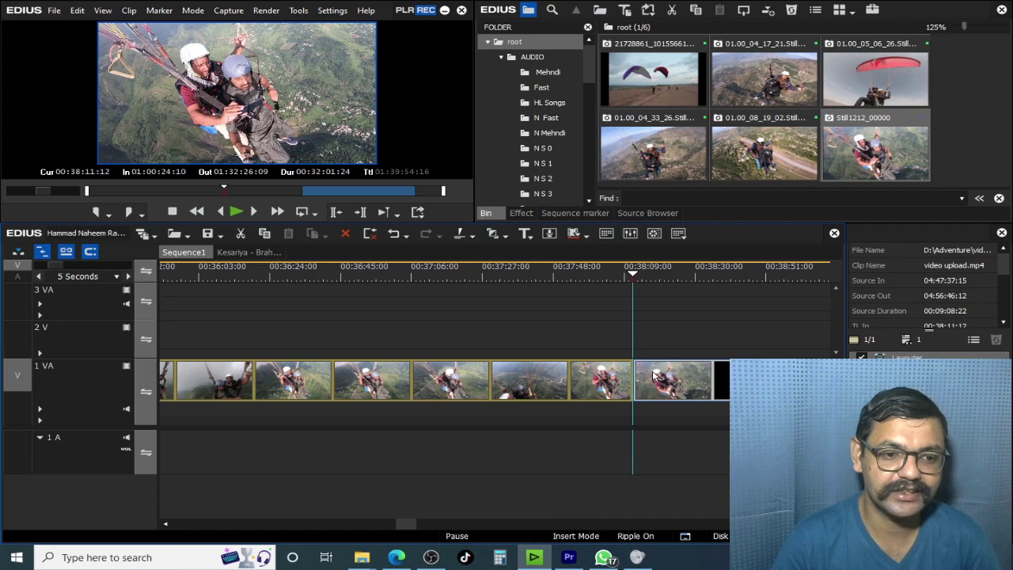
{"action": "left_click", "coordinate": [530, 379]}
{"action": "left_click", "coordinate": [671, 378]}
{"action": "left_click", "coordinate": [518, 370]}
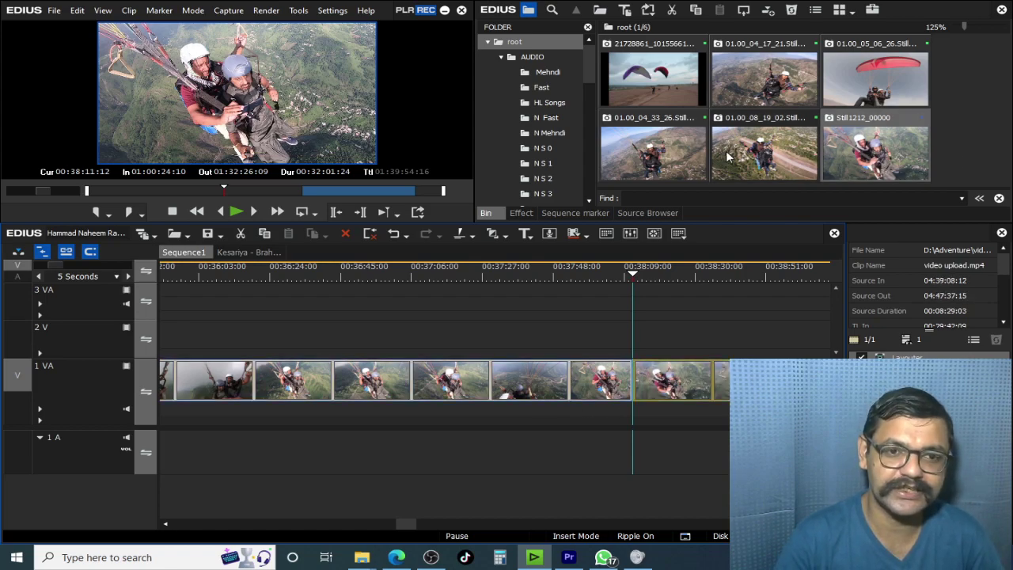
Insert the new still onto track 2 V at the cut in the video clip and play it back
{"action": "left_click_drag", "start_coordinate": [888, 141], "coordinate": [660, 347]}
{"action": "scroll", "coordinate": [659, 364], "scroll_direction": "up", "scroll_amount": 4}
{"action": "left_click_drag", "start_coordinate": [670, 277], "coordinate": [342, 344]}
{"action": "key", "text": "space"}
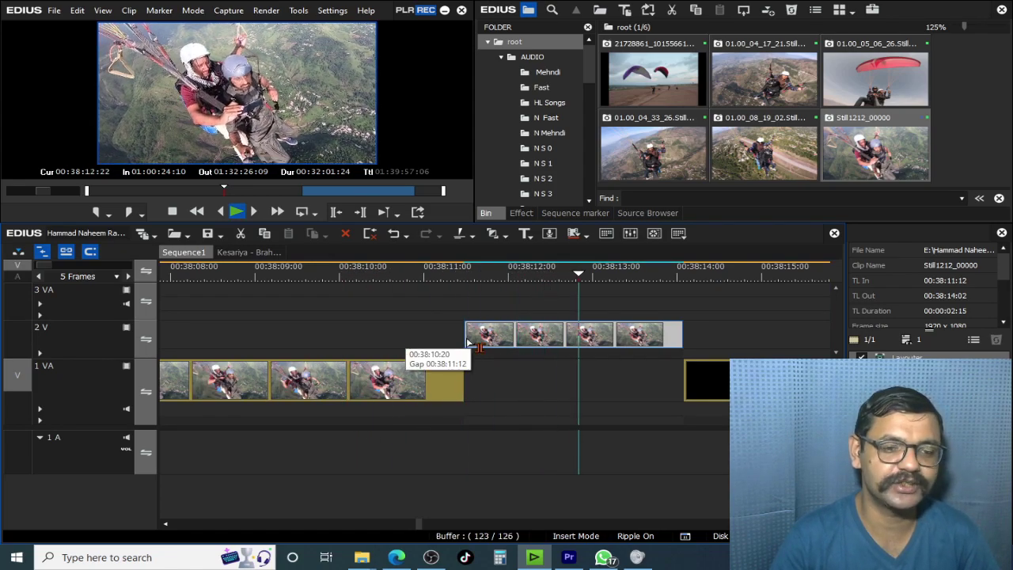
Extend the still on 2 V to a duration of 00:00:04:24 so it overlaps the following video, and play it back
{"action": "mouse_move", "coordinate": [685, 341]}
{"action": "left_mouse_down"}
{"action": "mouse_move", "coordinate": [831, 348]}
{"action": "mouse_move", "coordinate": [820, 356]}
{"action": "left_mouse_up"}
{"action": "scroll", "coordinate": [615, 271], "scroll_direction": "down", "scroll_amount": 1}
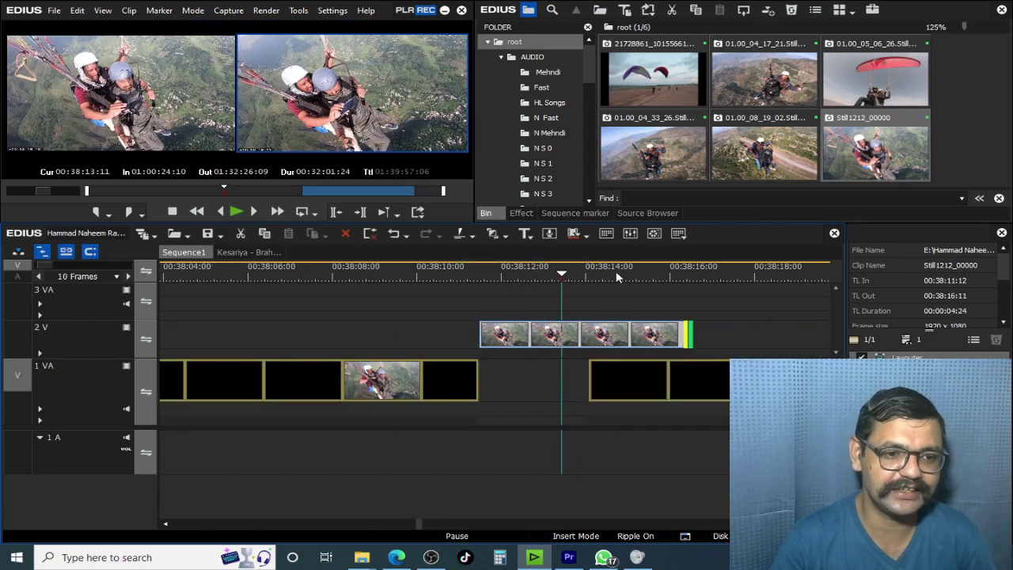
{"action": "left_click", "coordinate": [491, 276]}
{"action": "key", "text": "space"}
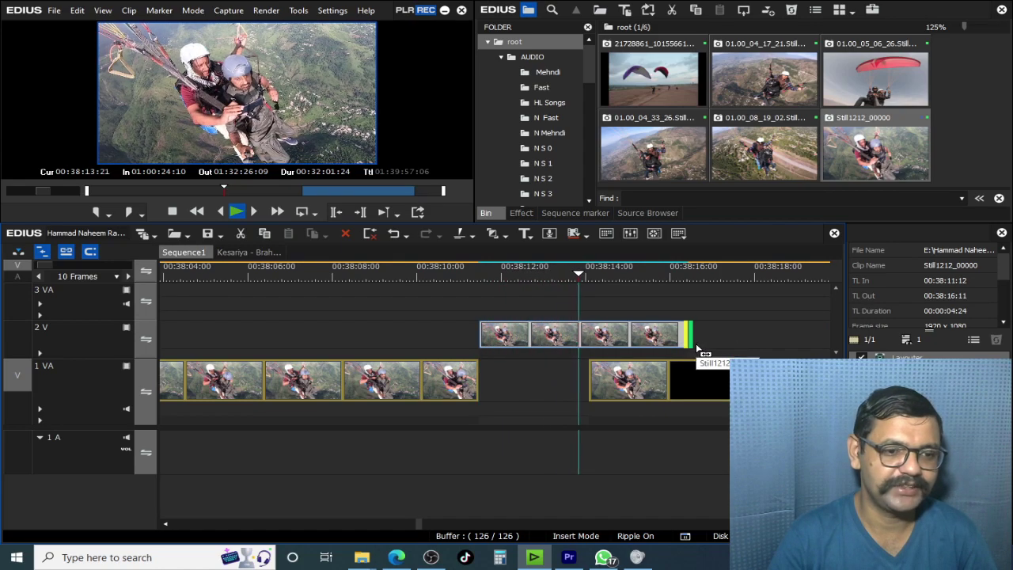
{"action": "key", "text": "space"}
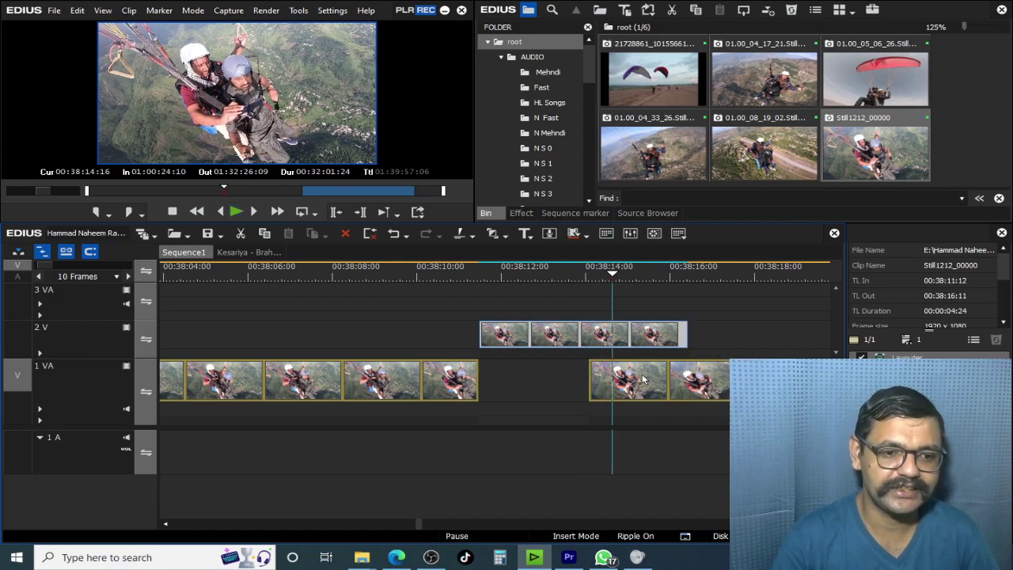
Apply the 3D Peel Over transition to the end of the still on 2 V and preview it
{"action": "left_click", "coordinate": [522, 216]}
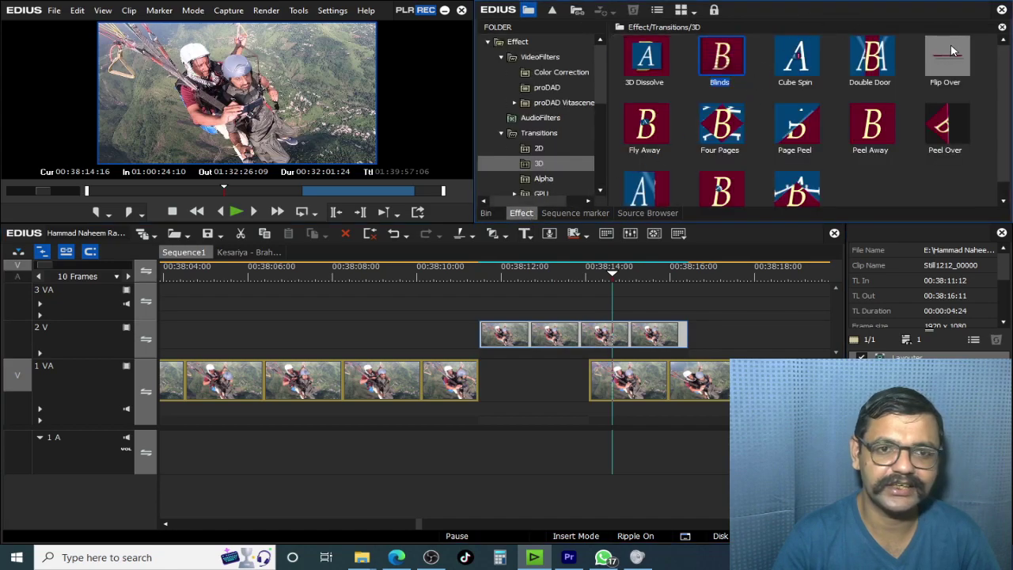
{"action": "mouse_move", "coordinate": [950, 115]}
{"action": "left_mouse_down"}
{"action": "mouse_move", "coordinate": [653, 364]}
{"action": "mouse_move", "coordinate": [673, 349]}
{"action": "mouse_move", "coordinate": [595, 380]}
{"action": "left_mouse_up"}
{"action": "left_click", "coordinate": [580, 269]}
{"action": "key", "text": "space"}
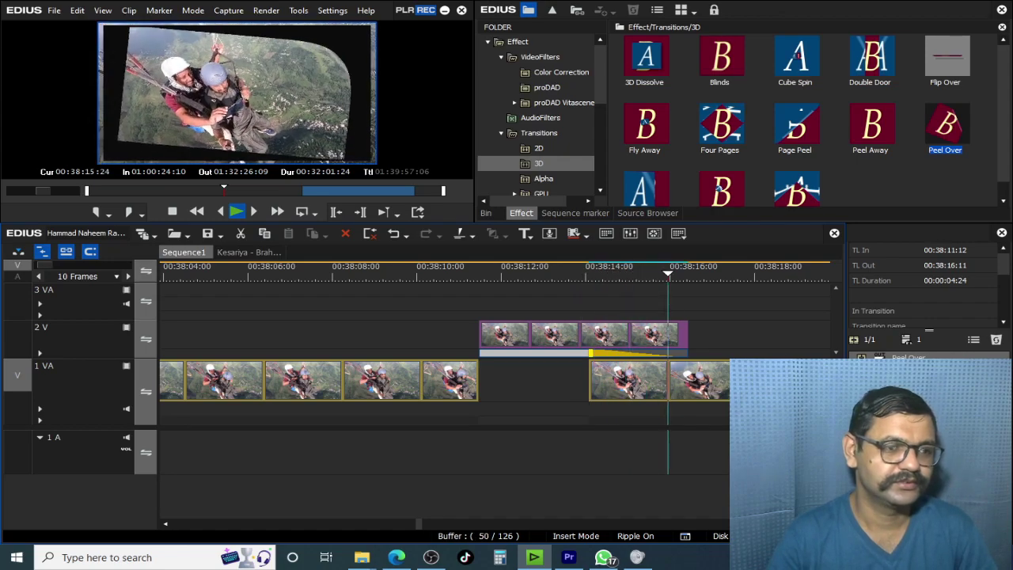
{"action": "left_click", "coordinate": [760, 275]}
{"action": "left_click_drag", "start_coordinate": [608, 273], "coordinate": [530, 273]}
Trim the start of the video piece after the gap on 1 VA to source in 04:48:24:07, and play back the transition
{"action": "left_click", "coordinate": [515, 383]}
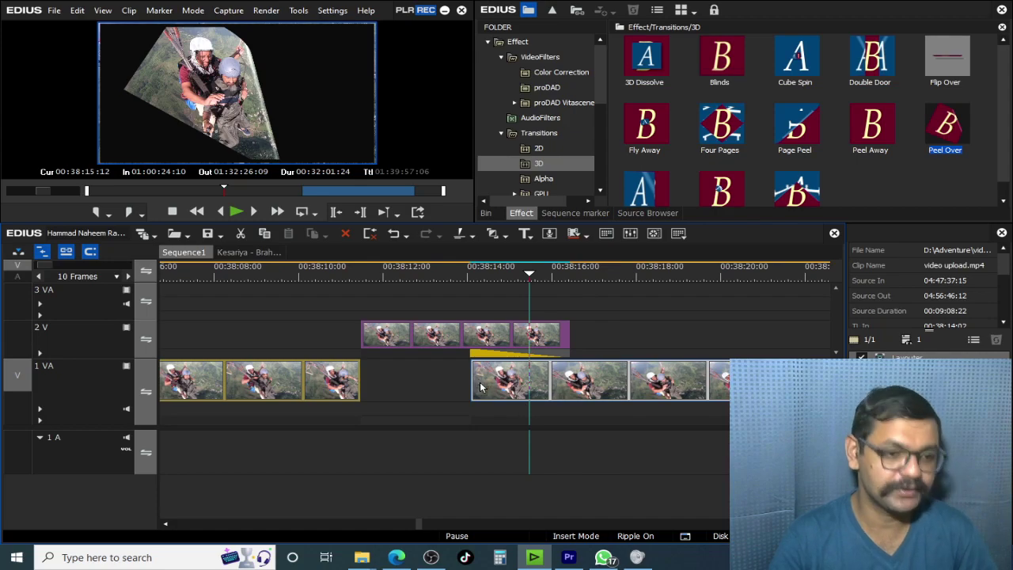
{"action": "left_click_drag", "start_coordinate": [474, 385], "coordinate": [967, 387]}
{"action": "scroll", "coordinate": [413, 340], "scroll_direction": "down", "scroll_amount": 2}
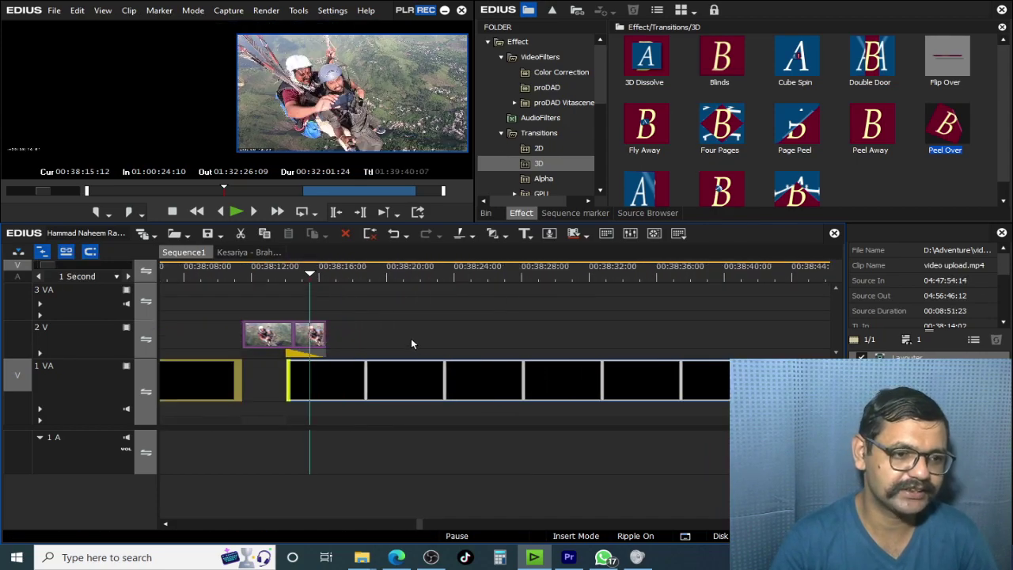
{"action": "left_click_drag", "start_coordinate": [500, 277], "coordinate": [788, 350]}
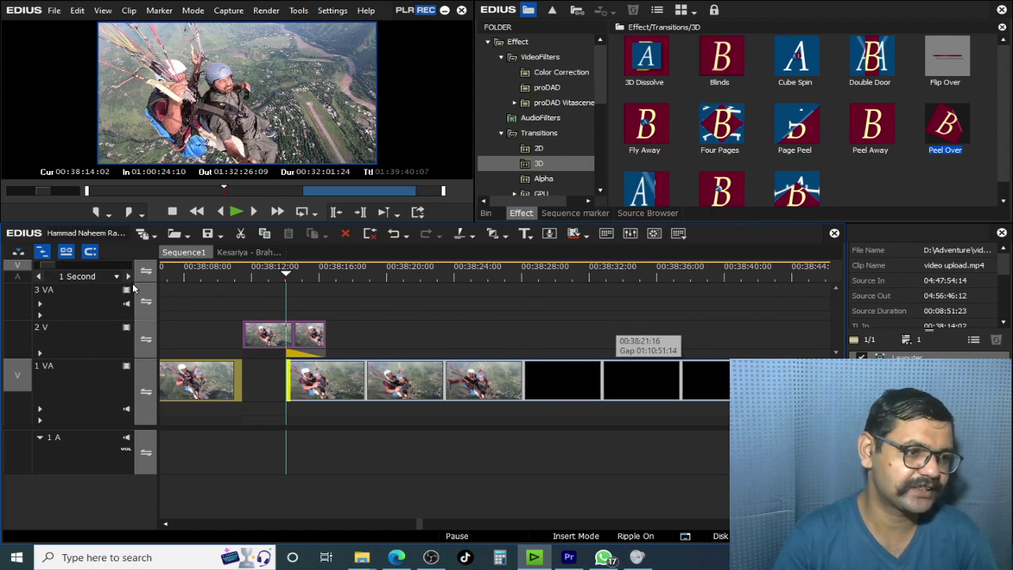
{"action": "left_click", "coordinate": [41, 253]}
{"action": "left_click_drag", "start_coordinate": [286, 276], "coordinate": [472, 310]}
{"action": "left_click_drag", "start_coordinate": [528, 318], "coordinate": [265, 340]}
{"action": "key", "text": "space"}
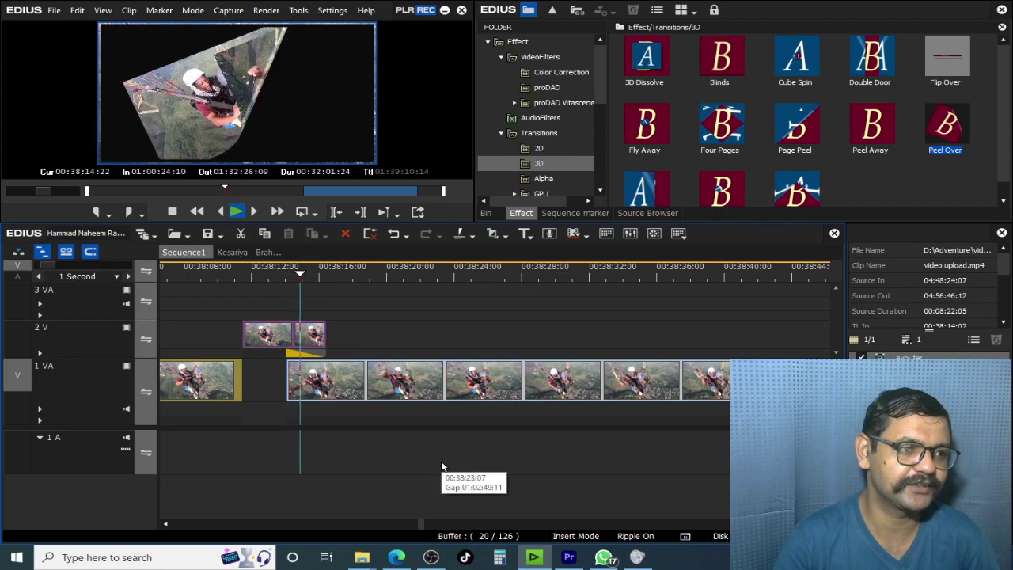
{"action": "key", "text": "space"}
Look through the saved effects in the Keyers GPU folder and create a new folder under Keyers
{"action": "left_click_drag", "start_coordinate": [599, 83], "coordinate": [600, 165]}
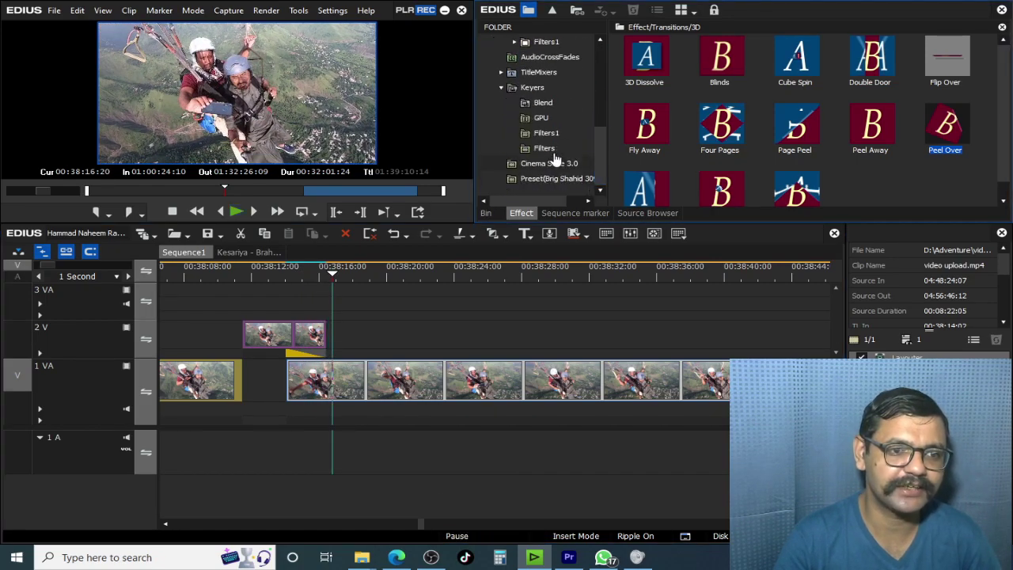
{"action": "left_click", "coordinate": [547, 121]}
{"action": "scroll", "coordinate": [796, 113], "scroll_direction": "down", "scroll_amount": 10}
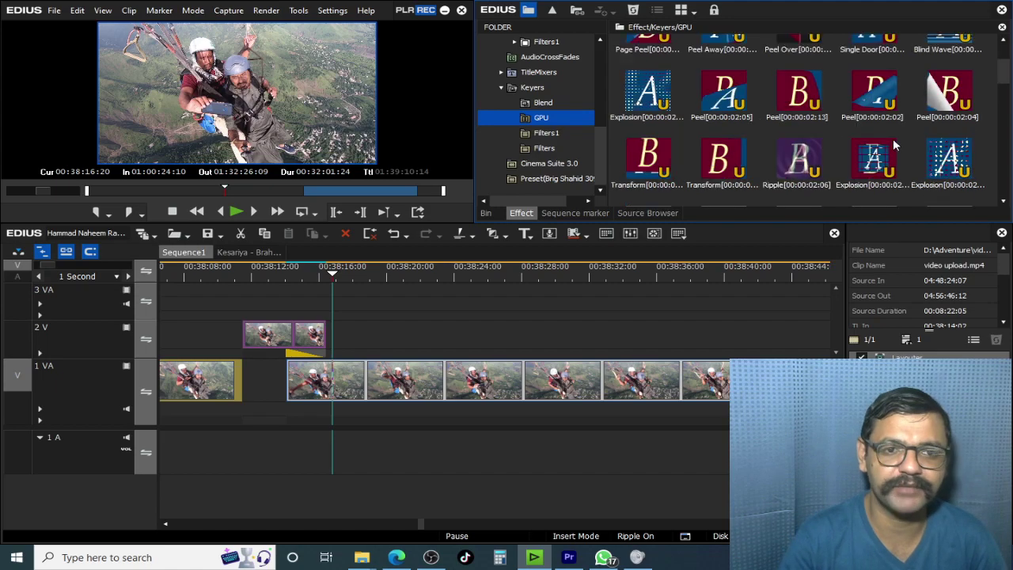
{"action": "scroll", "coordinate": [855, 173], "scroll_direction": "up", "scroll_amount": 5}
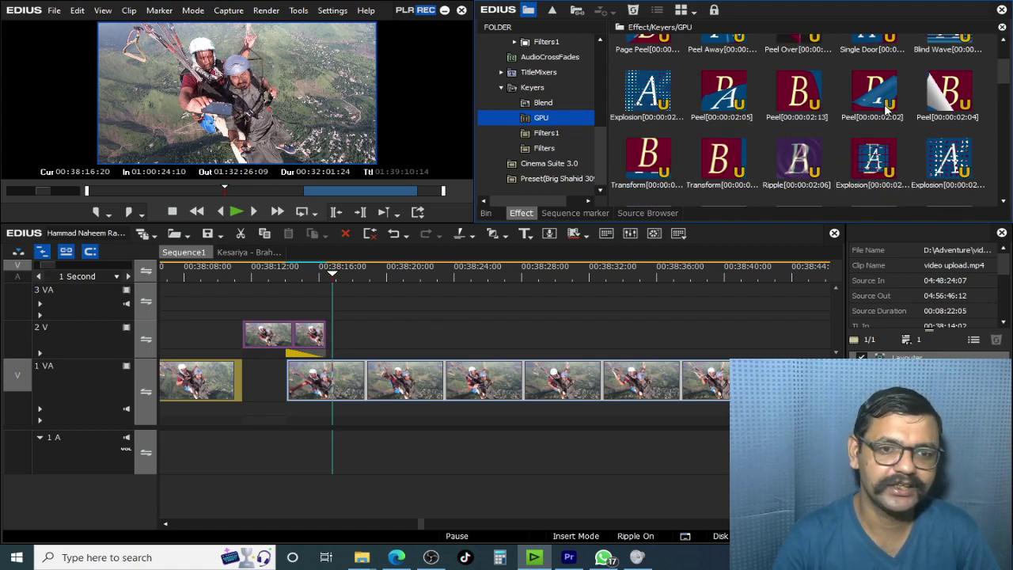
{"action": "scroll", "coordinate": [887, 106], "scroll_direction": "down", "scroll_amount": 5}
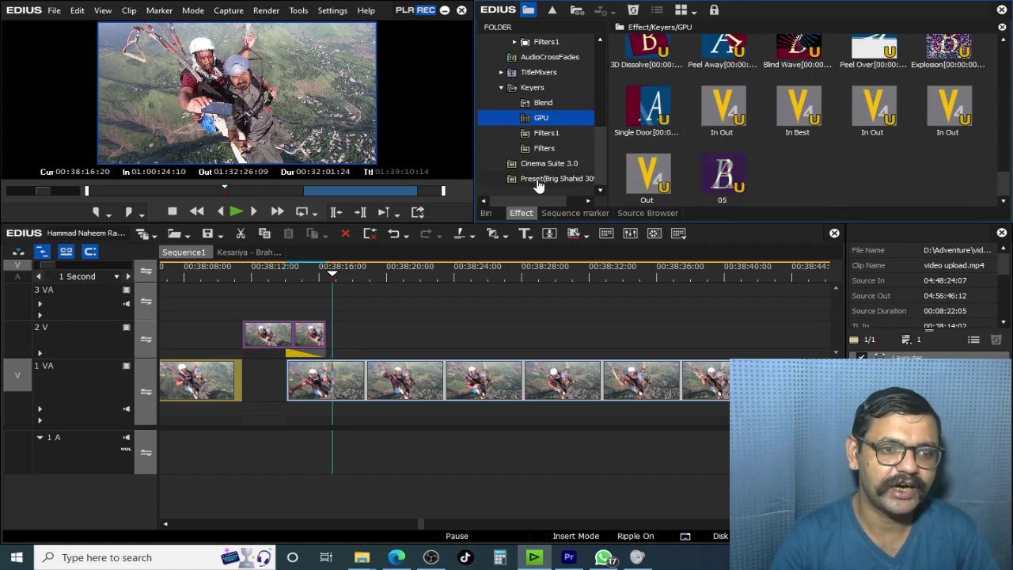
{"action": "left_click", "coordinate": [529, 90]}
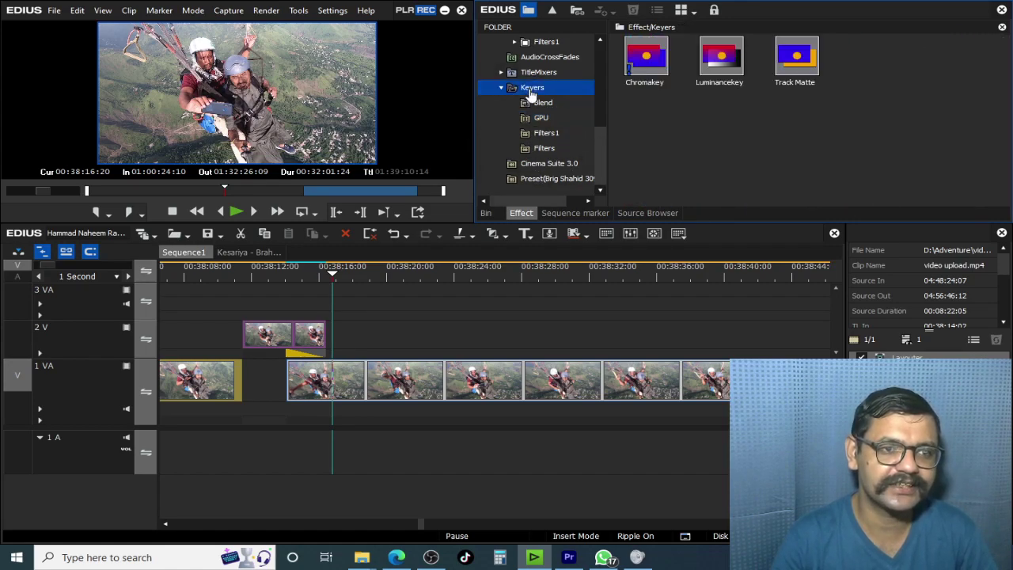
{"action": "right_click", "coordinate": [532, 89]}
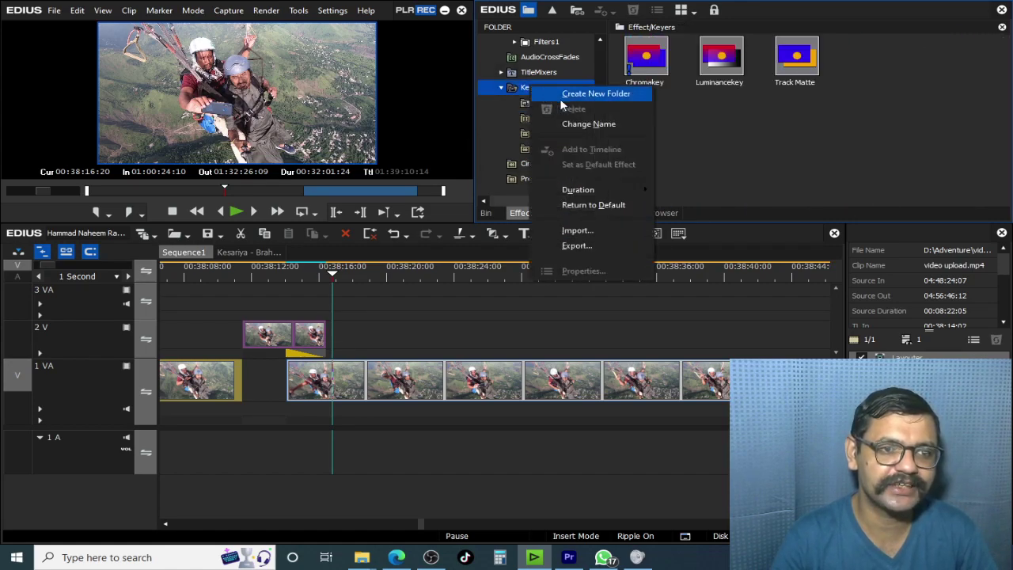
{"action": "left_click", "coordinate": [603, 94]}
{"action": "key", "text": "Return"}
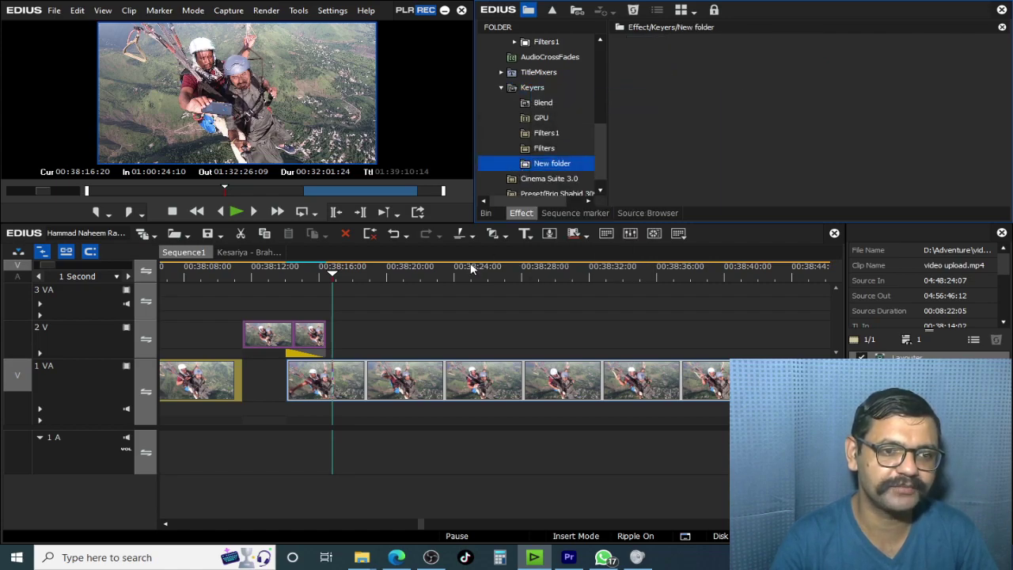
Select the From the Bottom Left preset for the Peel Over transition and check a frame within it
{"action": "double_click", "coordinate": [315, 354]}
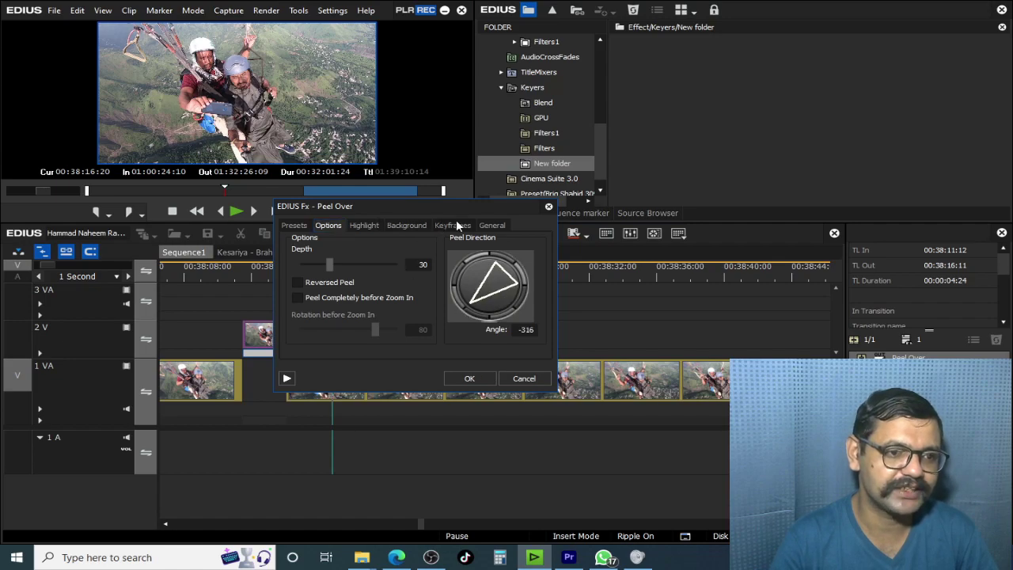
{"action": "left_click", "coordinate": [454, 226]}
{"action": "left_click", "coordinate": [294, 226]}
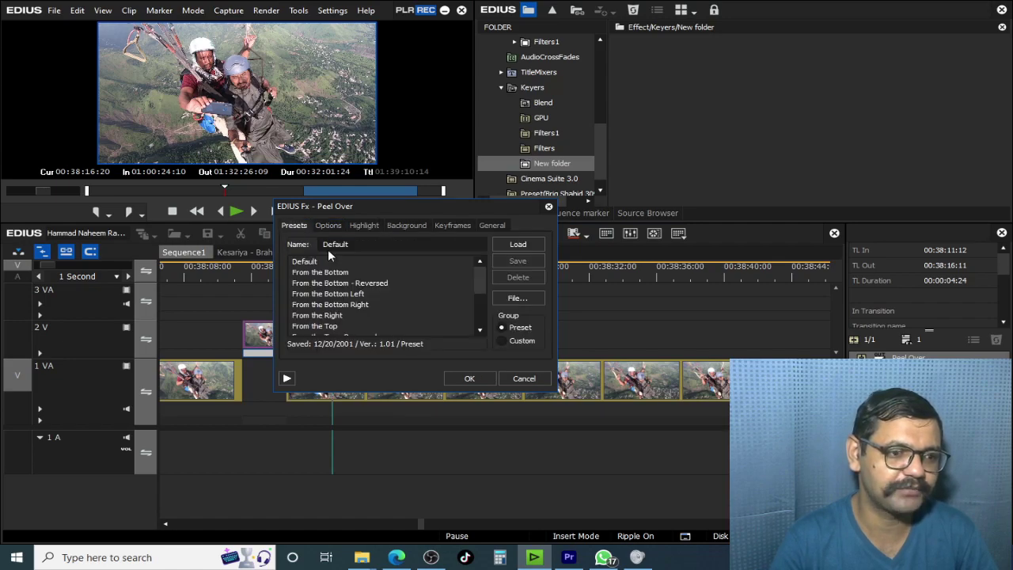
{"action": "left_click", "coordinate": [325, 295]}
{"action": "left_click_drag", "start_coordinate": [388, 205], "coordinate": [651, 203]}
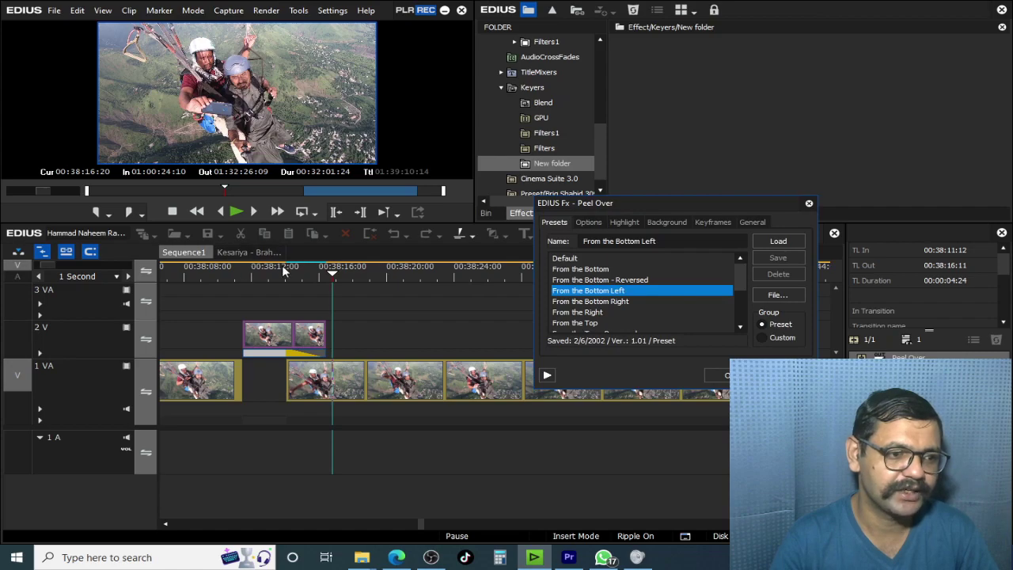
{"action": "left_click", "coordinate": [311, 270]}
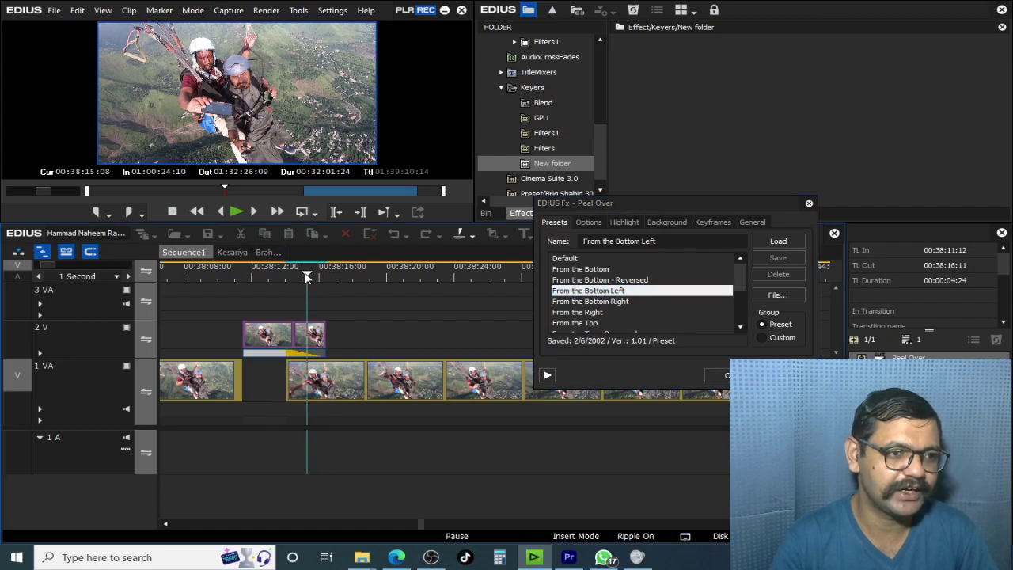
Disable overscan handling in the Peel Over transition's render options and accept the settings
{"action": "left_click", "coordinate": [753, 224]}
{"action": "left_click", "coordinate": [557, 296]}
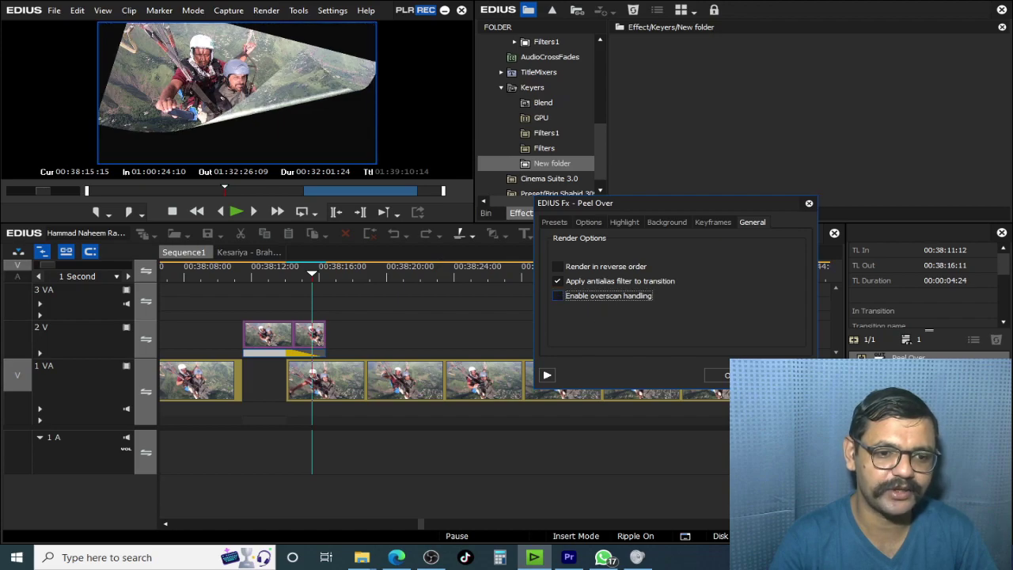
{"action": "left_click", "coordinate": [717, 375]}
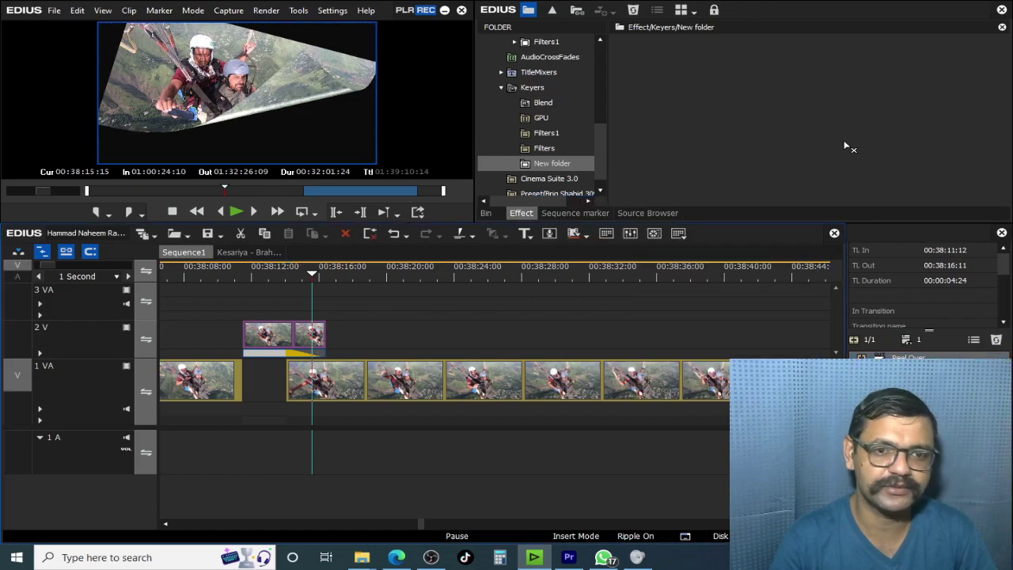
Save the Peel Over transition of the still on 2 V as a preset in the new folder under Keyers
{"action": "left_click", "coordinate": [269, 353]}
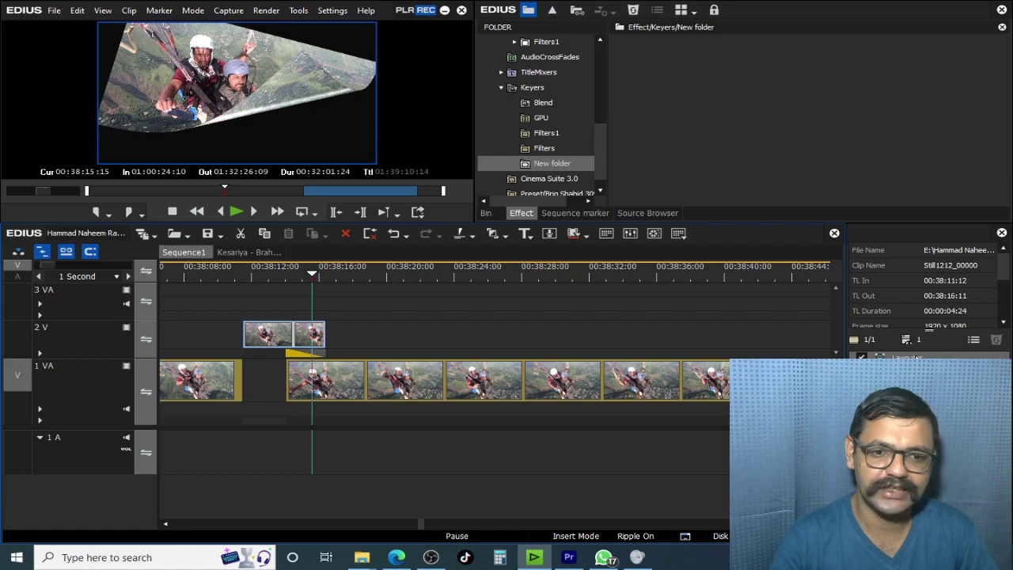
{"action": "left_click", "coordinate": [308, 357]}
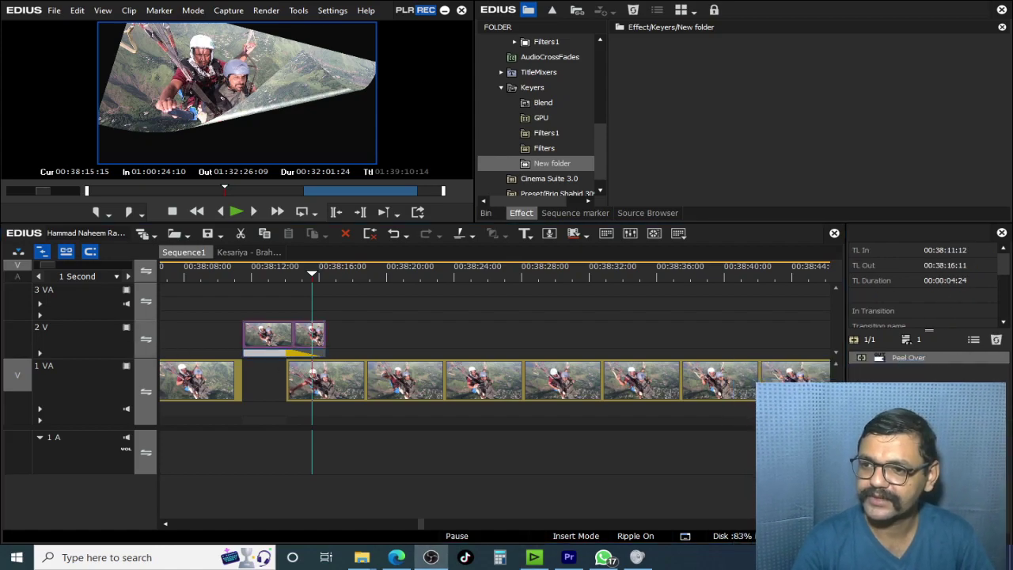
{"action": "left_click_drag", "start_coordinate": [908, 357], "coordinate": [841, 106]}
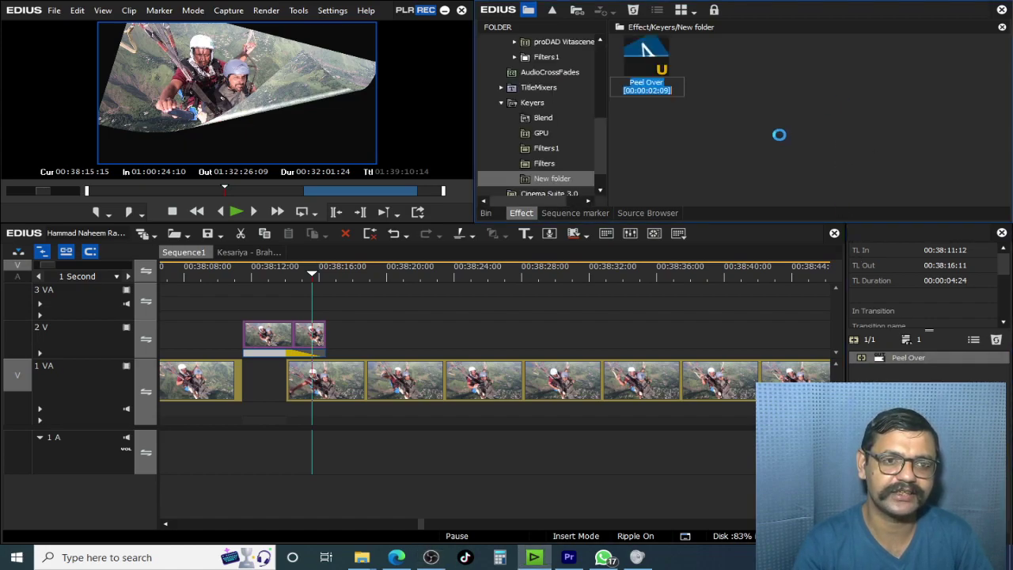
Move to 00:38:48:00, turn ripple mode off and capture that frame as a still in the bin's root folder
{"action": "left_click_drag", "start_coordinate": [413, 268], "coordinate": [831, 386]}
{"action": "left_click_drag", "start_coordinate": [827, 267], "coordinate": [707, 420]}
{"action": "left_click", "coordinate": [485, 213]}
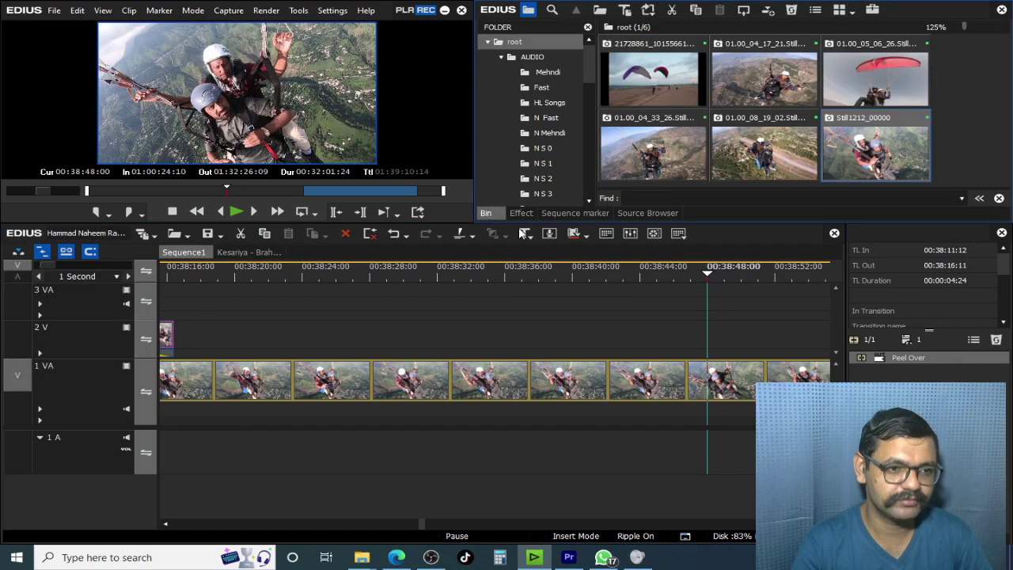
{"action": "left_click", "coordinate": [49, 251]}
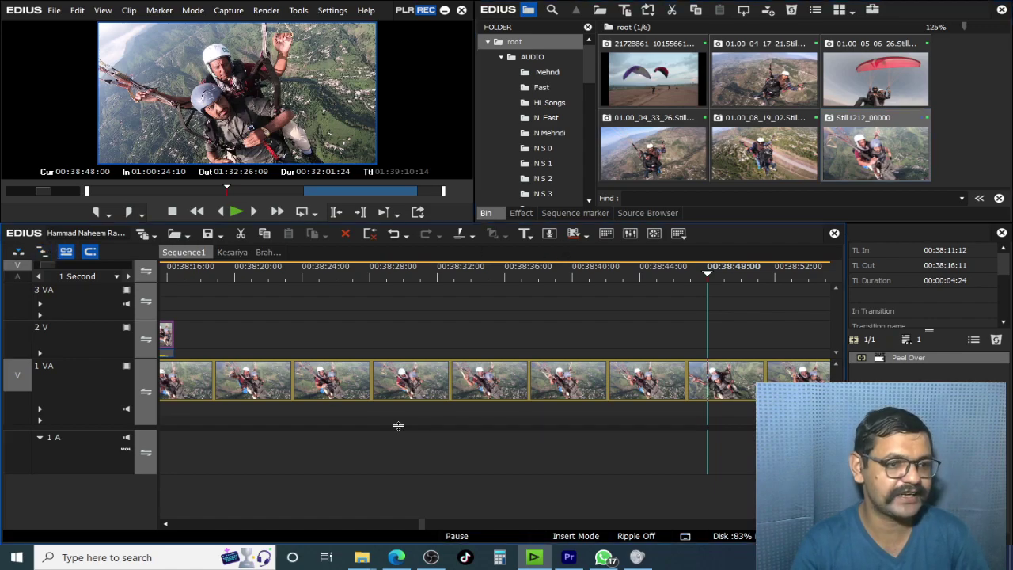
{"action": "key", "text": "ctrl+t"}
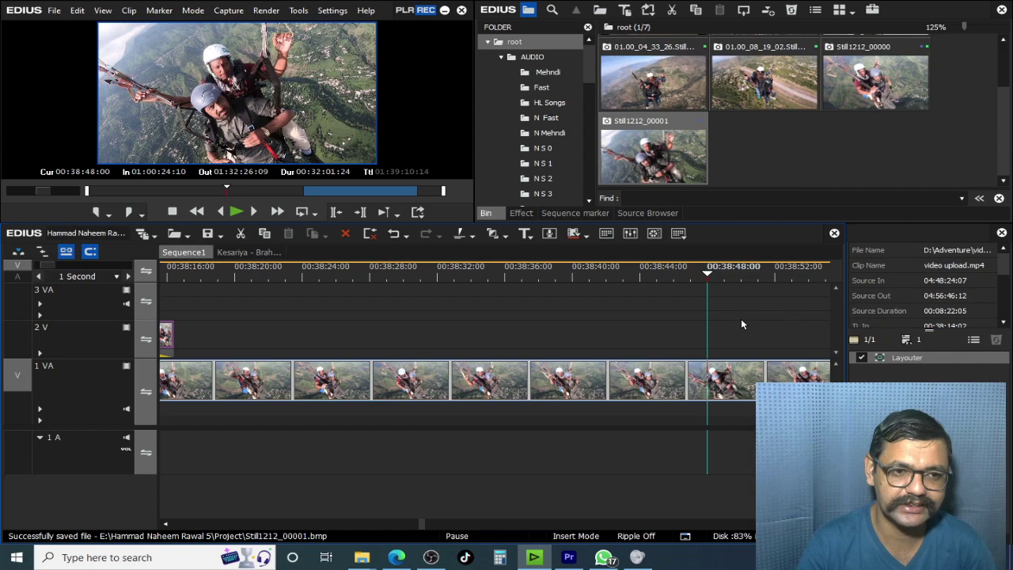
Cut the video on 1 VA at 00:38:48:00 and place the new still on 2 V, starting at the cut
{"action": "key", "text": "c"}
{"action": "left_click", "coordinate": [740, 388]}
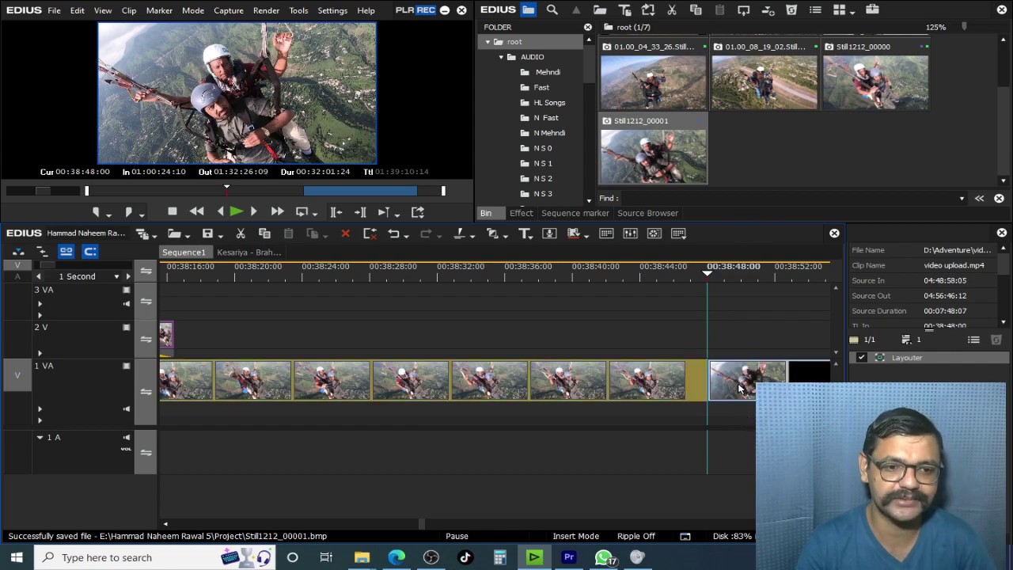
{"action": "left_click_drag", "start_coordinate": [736, 271], "coordinate": [511, 272]}
{"action": "left_click_drag", "start_coordinate": [685, 139], "coordinate": [608, 332]}
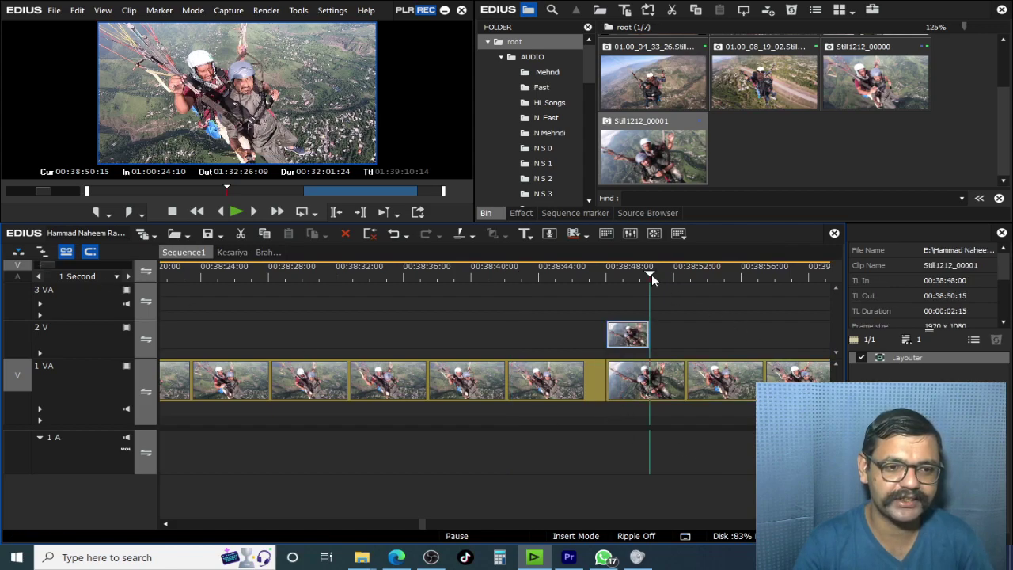
Make the video piece after the cut start at 00:38:50:15, extend the still on 2 V to 00:38:53:07, and play back
{"action": "scroll", "coordinate": [693, 346], "scroll_direction": "up", "scroll_amount": 1}
{"action": "left_click_drag", "start_coordinate": [546, 386], "coordinate": [490, 404]}
{"action": "scroll", "coordinate": [461, 385], "scroll_direction": "down", "scroll_amount": 1}
{"action": "mouse_move", "coordinate": [437, 383]}
{"action": "left_mouse_down"}
{"action": "mouse_move", "coordinate": [721, 397]}
{"action": "mouse_move", "coordinate": [533, 409]}
{"action": "mouse_move", "coordinate": [433, 400]}
{"action": "left_mouse_up"}
{"action": "left_click_drag", "start_coordinate": [436, 343], "coordinate": [526, 352]}
{"action": "left_click", "coordinate": [322, 275]}
{"action": "key", "text": "space"}
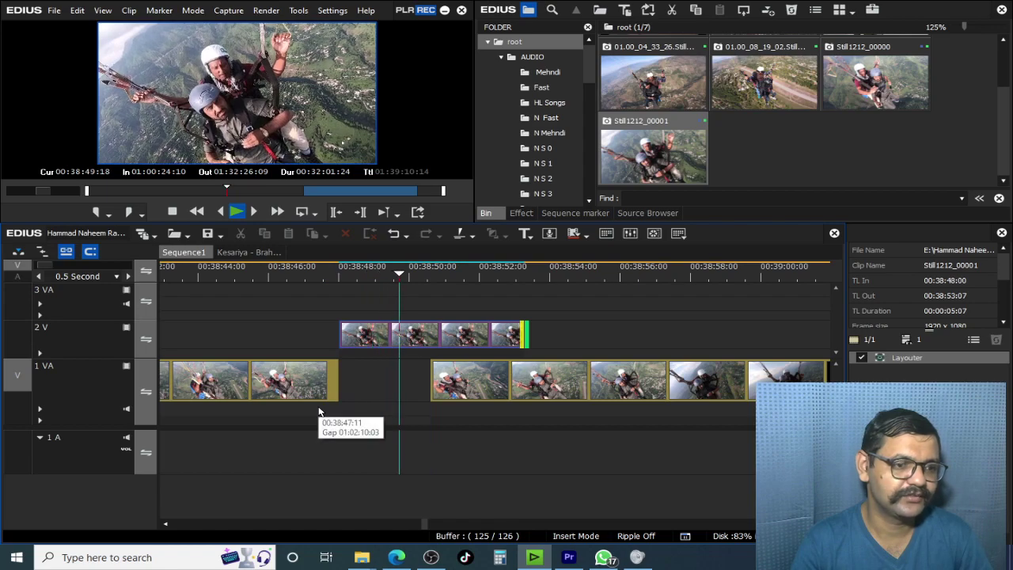
Apply the saved Peel Over preset to the end of the still on 2 V and play back the transition
{"action": "left_click", "coordinate": [522, 213]}
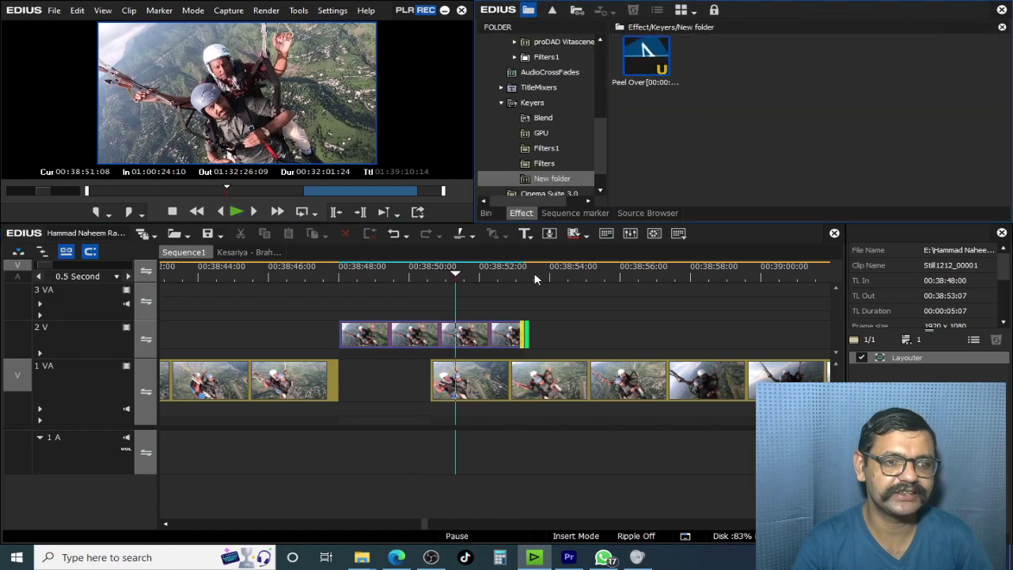
{"action": "left_click_drag", "start_coordinate": [475, 354], "coordinate": [475, 352]}
{"action": "left_click", "coordinate": [466, 270]}
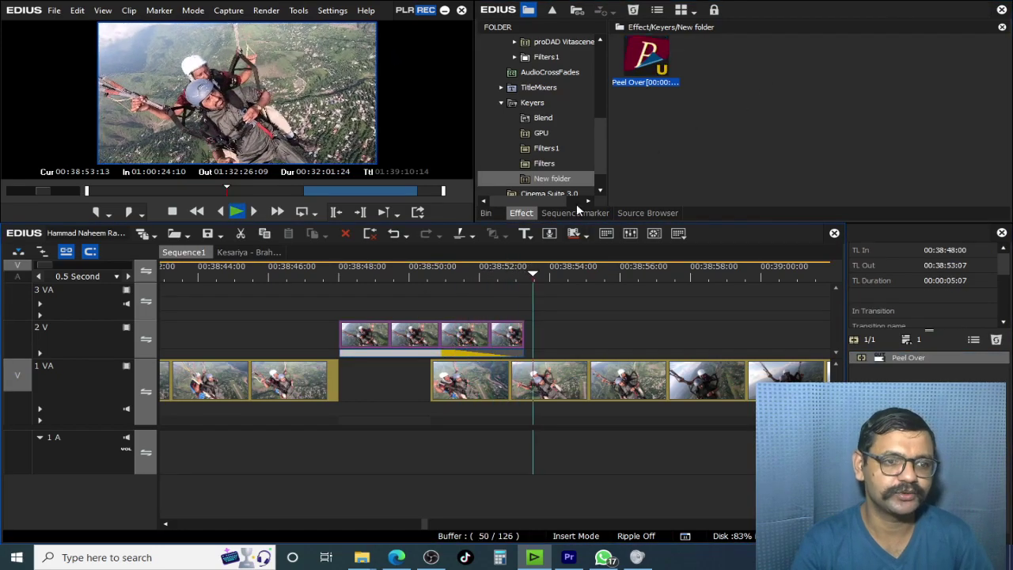
Replace the still's Peel Over with the Blind Wave preset from the Keyers GPU folder and play it back
{"action": "left_click", "coordinate": [542, 133]}
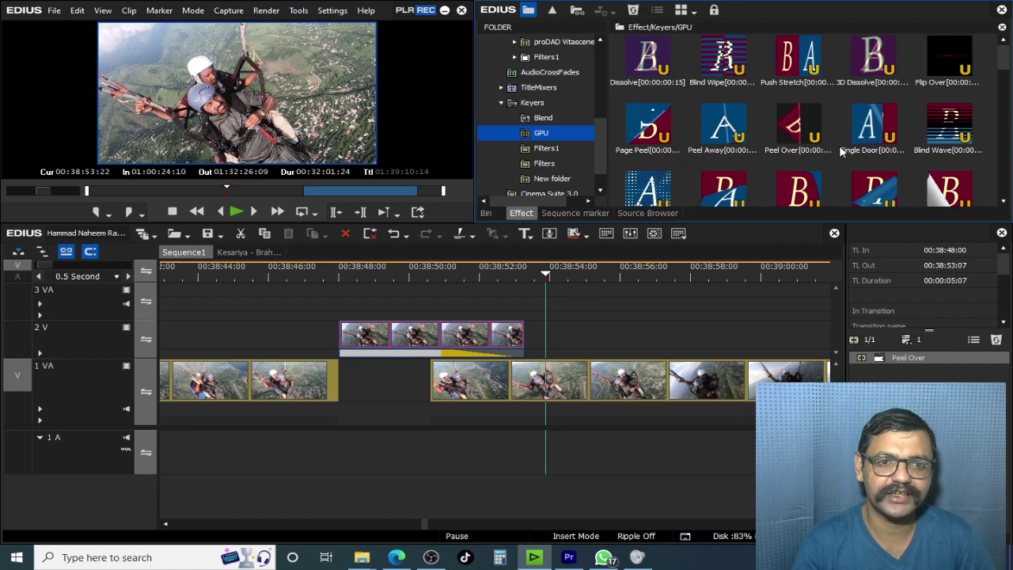
{"action": "left_click_drag", "start_coordinate": [795, 127], "coordinate": [499, 338]}
{"action": "left_click_drag", "start_coordinate": [951, 126], "coordinate": [502, 354]}
{"action": "left_click", "coordinate": [431, 273]}
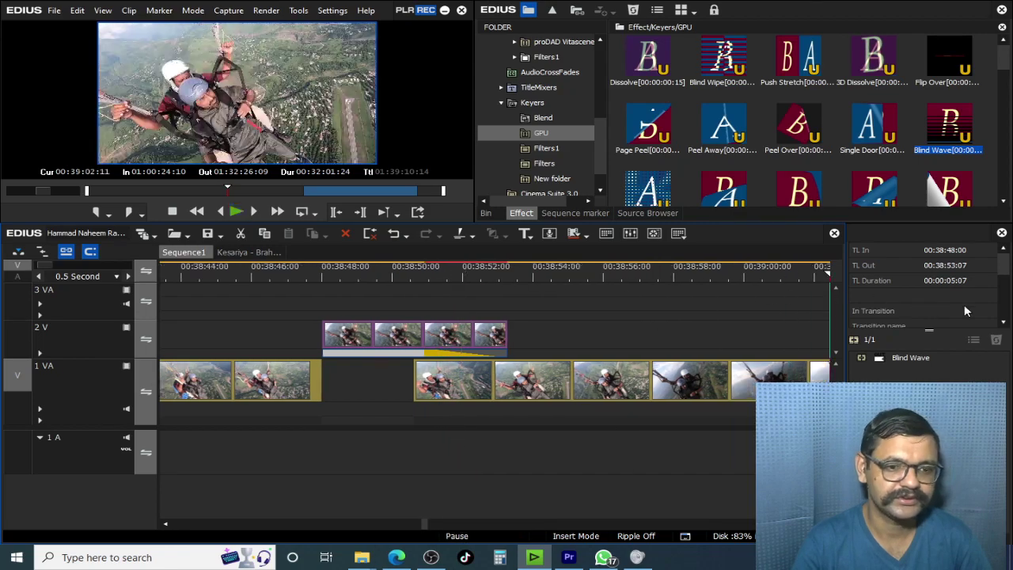
{"action": "left_click_drag", "start_coordinate": [966, 311], "coordinate": [288, 407]}
{"action": "key", "text": "space"}
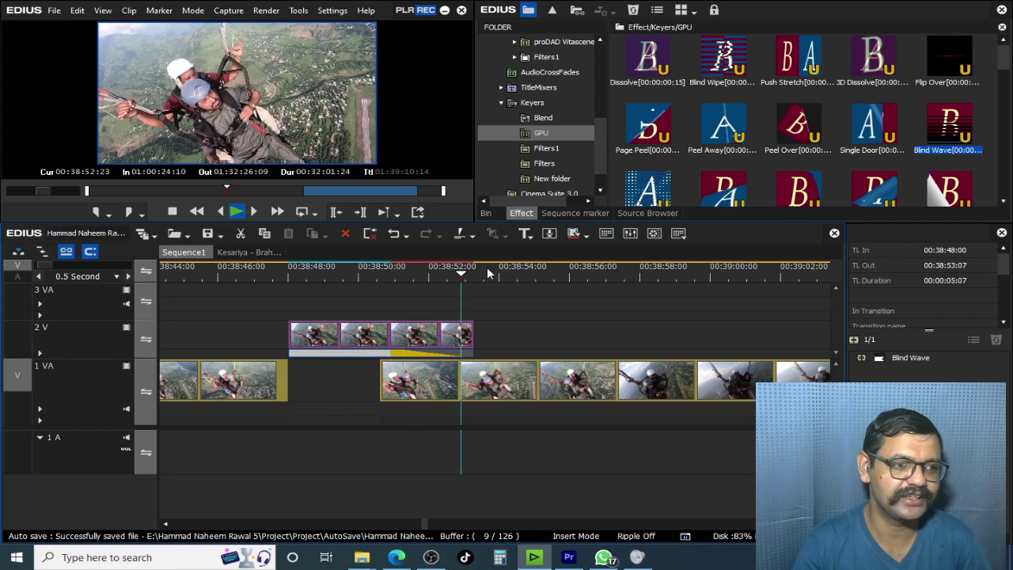
Turn ripple mode on and trim the start of the last video piece on 1 VA to source in 04:49:31:15
{"action": "left_click", "coordinate": [660, 316]}
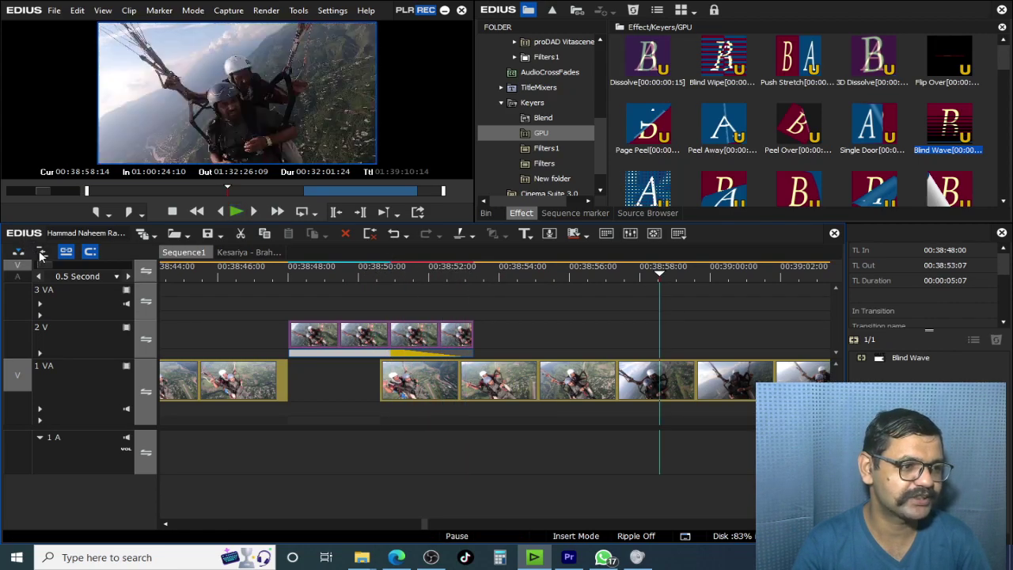
{"action": "left_click", "coordinate": [736, 273]}
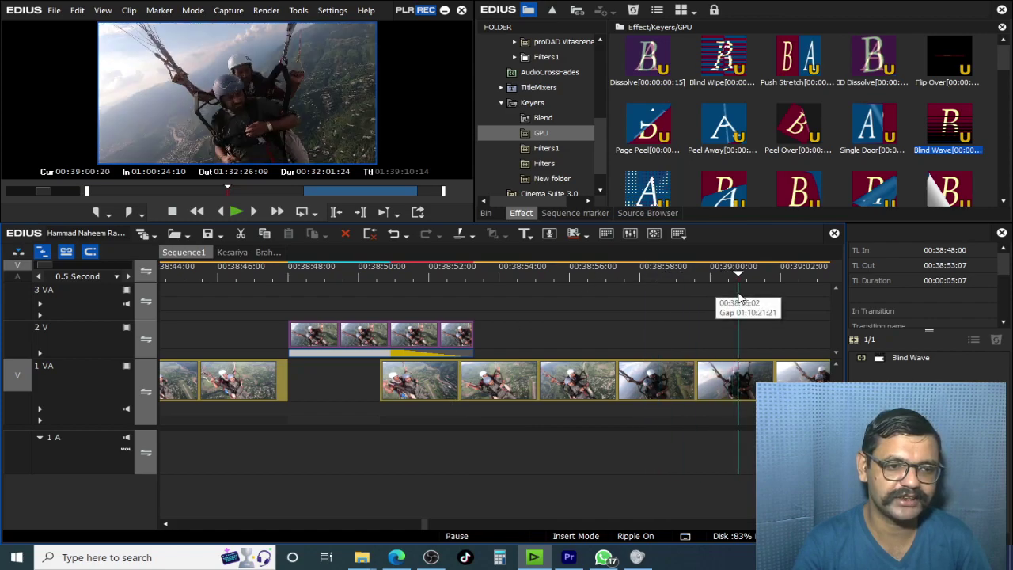
{"action": "left_click", "coordinate": [752, 379]}
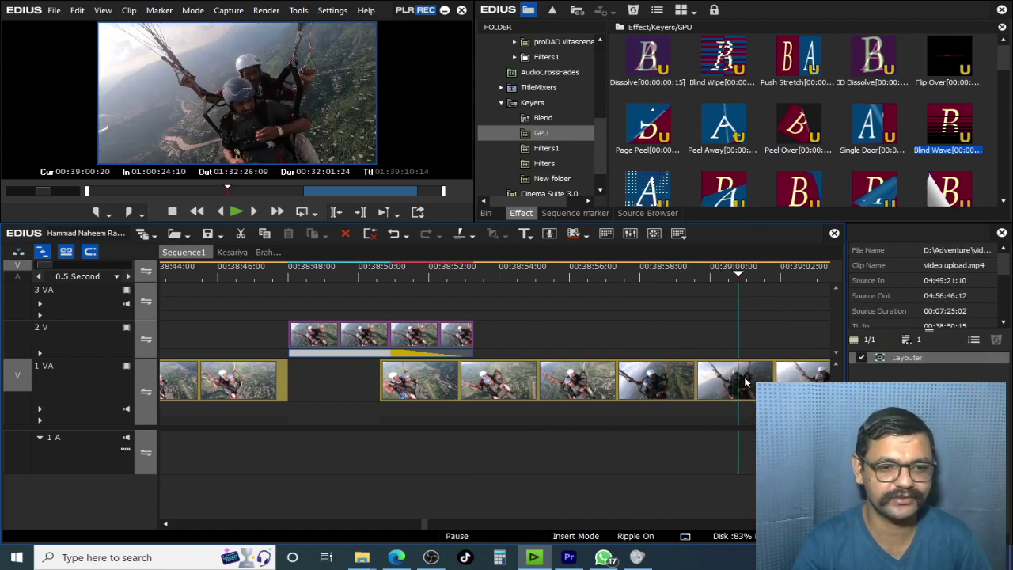
{"action": "left_click_drag", "start_coordinate": [380, 273], "coordinate": [613, 484]}
Find the sequence of stills starting near 00:06:28:00 on 1 VA and select all of them with their transitions
{"action": "scroll", "coordinate": [437, 424], "scroll_direction": "down", "scroll_amount": 1}
{"action": "scroll", "coordinate": [436, 425], "scroll_direction": "up", "scroll_amount": 2}
{"action": "scroll", "coordinate": [436, 425], "scroll_direction": "down", "scroll_amount": 7}
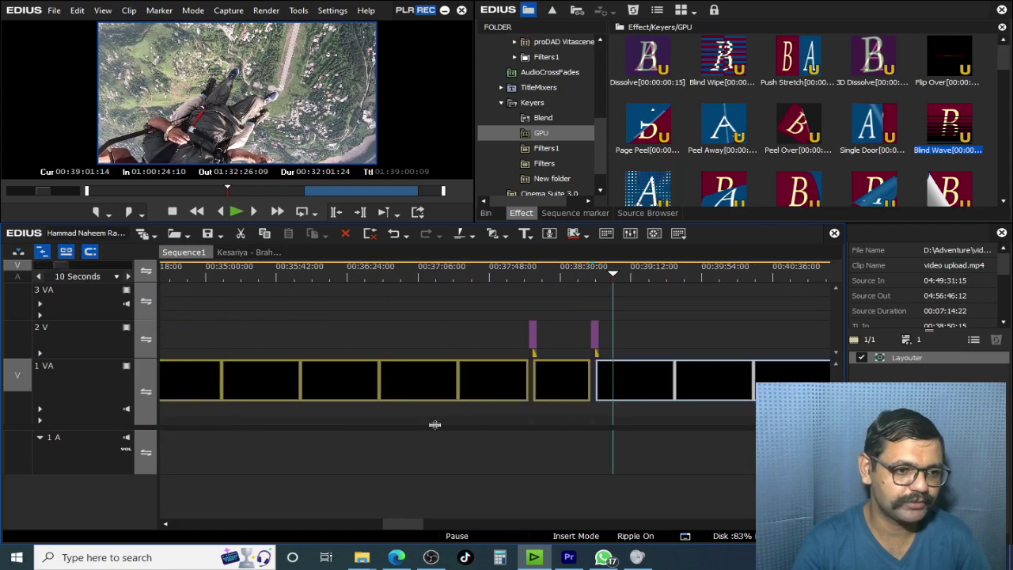
{"action": "scroll", "coordinate": [418, 318], "scroll_direction": "down", "scroll_amount": 1}
{"action": "left_click_drag", "start_coordinate": [392, 274], "coordinate": [363, 275]}
{"action": "left_click", "coordinate": [215, 269]}
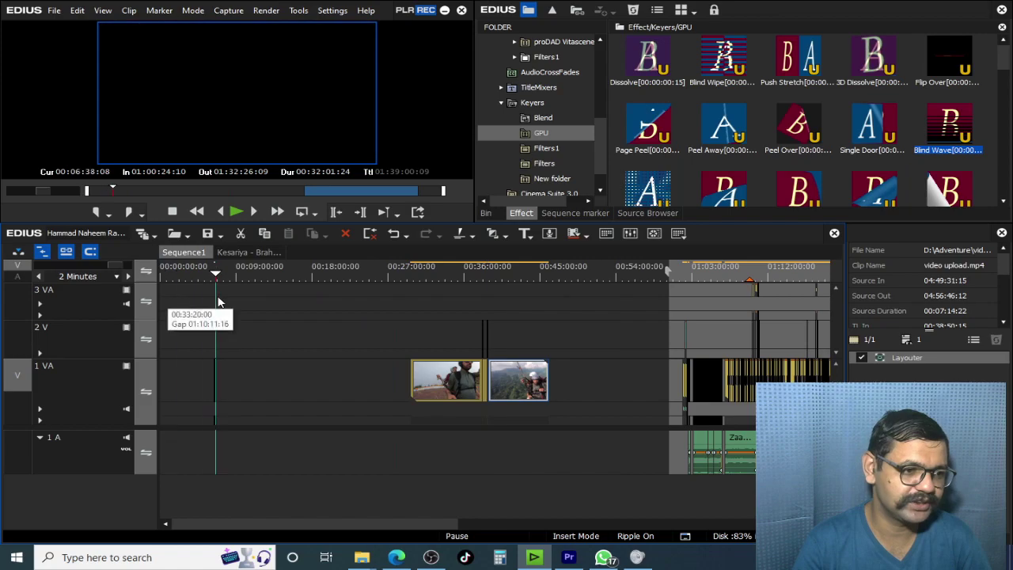
{"action": "scroll", "coordinate": [246, 290], "scroll_direction": "up", "scroll_amount": 5}
{"action": "scroll", "coordinate": [190, 301], "scroll_direction": "up", "scroll_amount": 3}
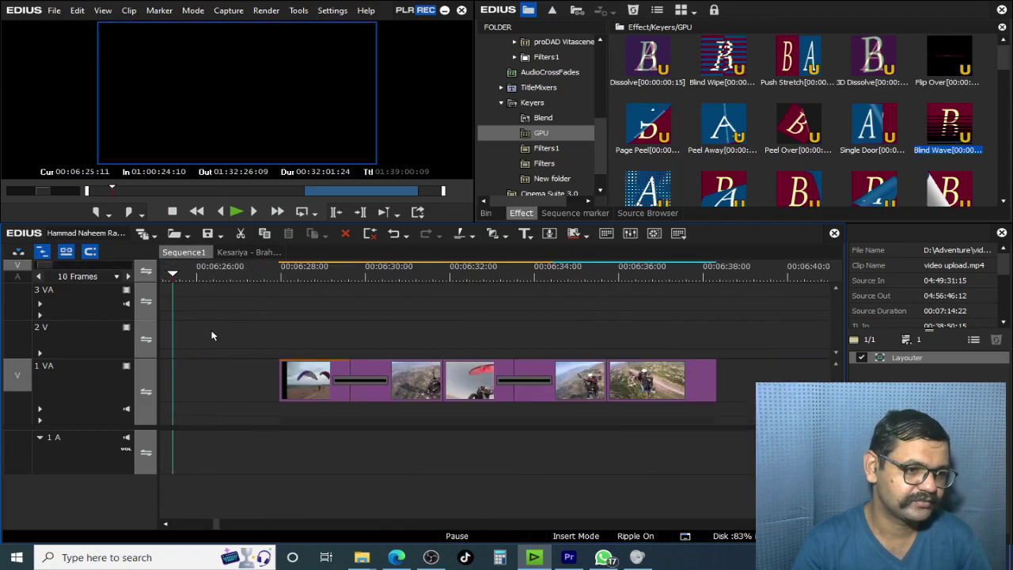
{"action": "left_click_drag", "start_coordinate": [245, 303], "coordinate": [625, 459]}
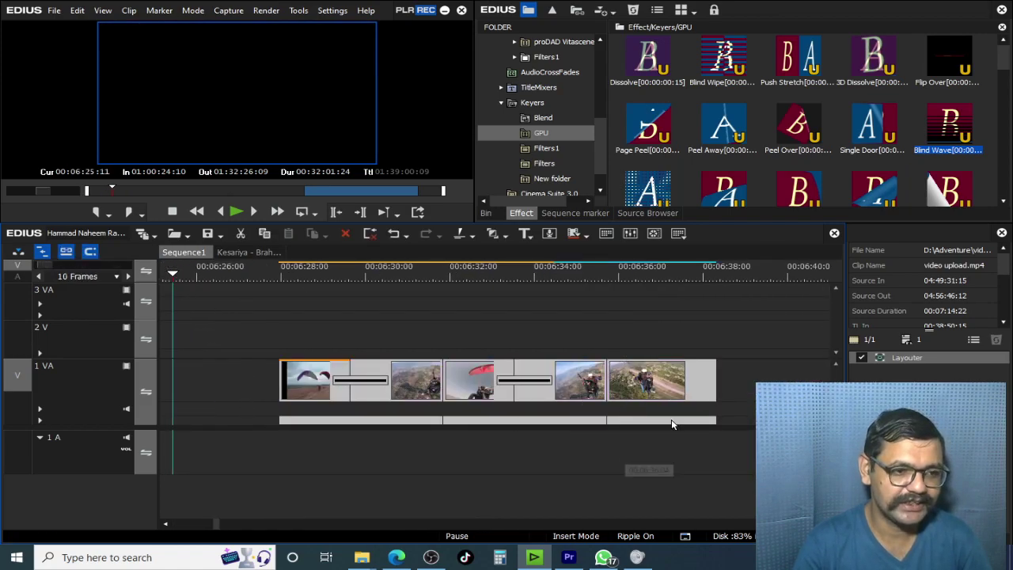
Delete all transitions from the selected stills at once, and undo the deletion
{"action": "left_click", "coordinate": [388, 271]}
{"action": "left_click_drag", "start_coordinate": [294, 318], "coordinate": [611, 495]}
{"action": "key", "text": "alt+t"}
{"action": "left_click", "coordinate": [478, 489]}
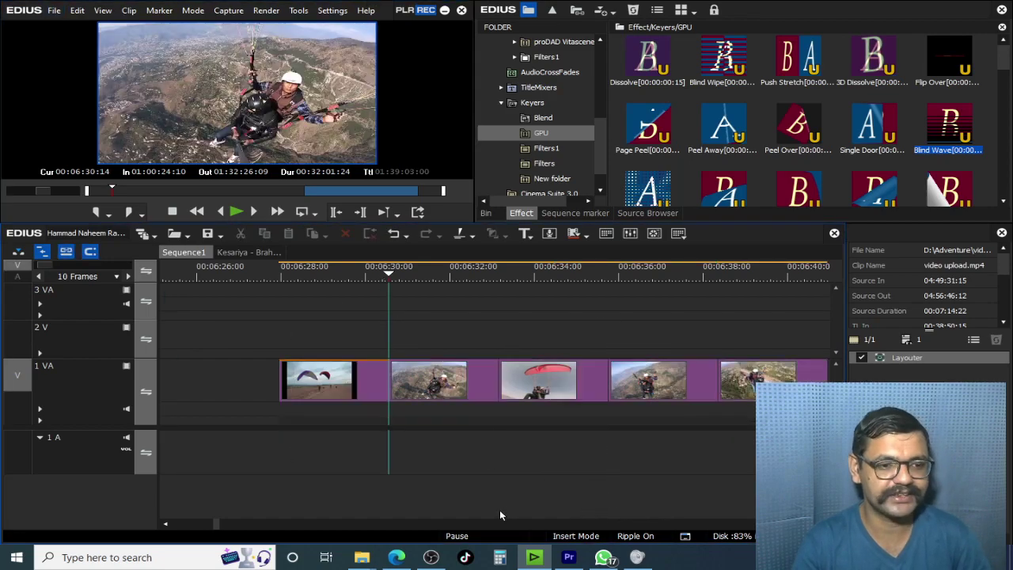
{"action": "scroll", "coordinate": [617, 285], "scroll_direction": "down", "scroll_amount": 2}
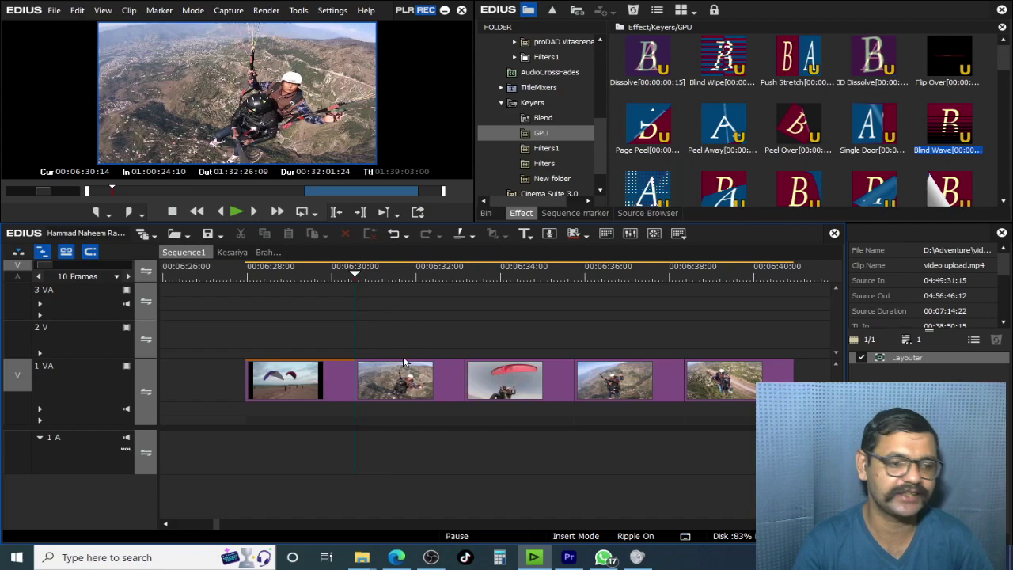
{"action": "key", "text": "ctrl+z"}
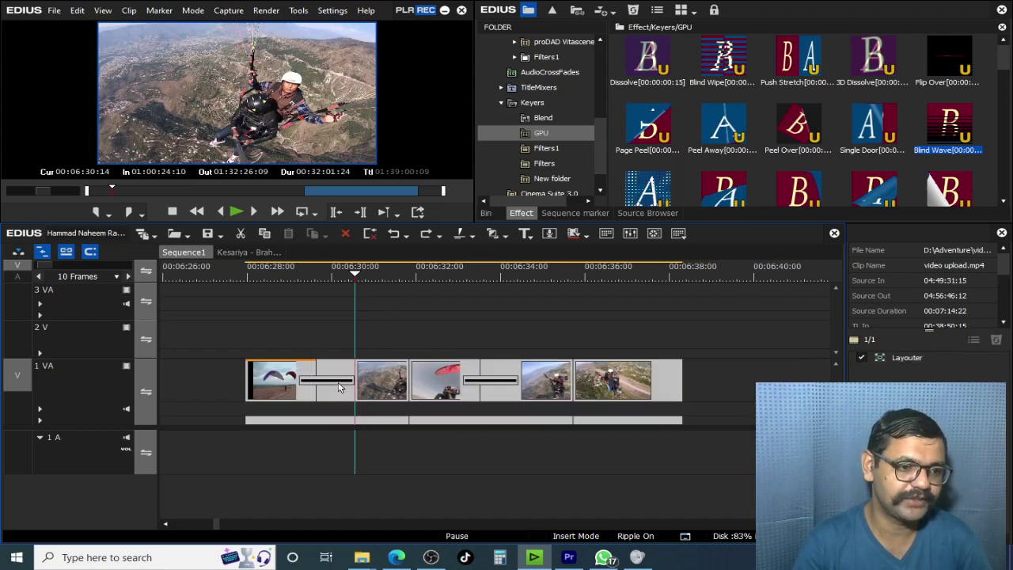
Delete the transition parts of all the selected stills on 1 VA, choosing the All option
{"action": "right_click", "coordinate": [338, 387]}
{"action": "mouse_move", "coordinate": [533, 212]}
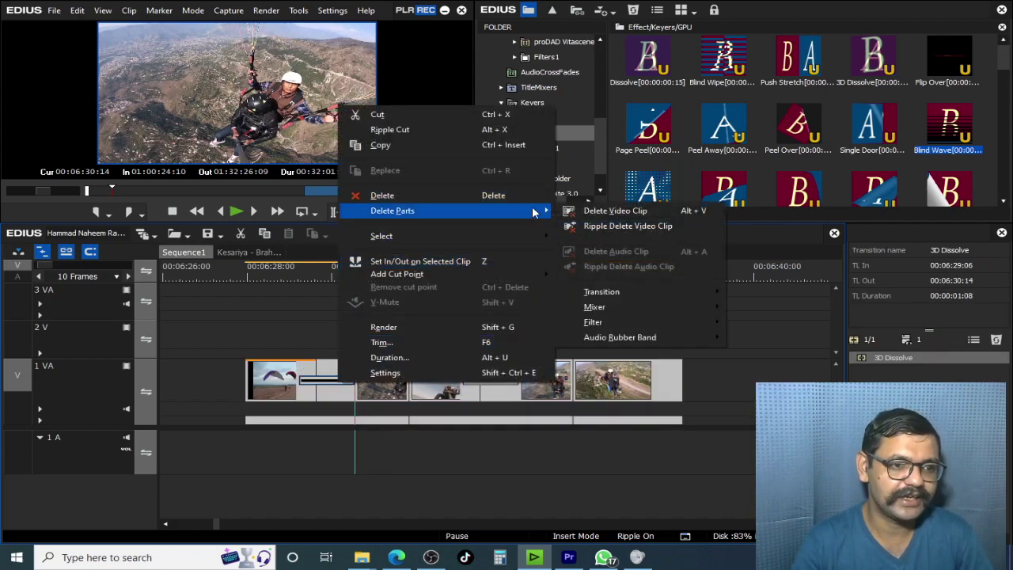
{"action": "mouse_move", "coordinate": [703, 291]}
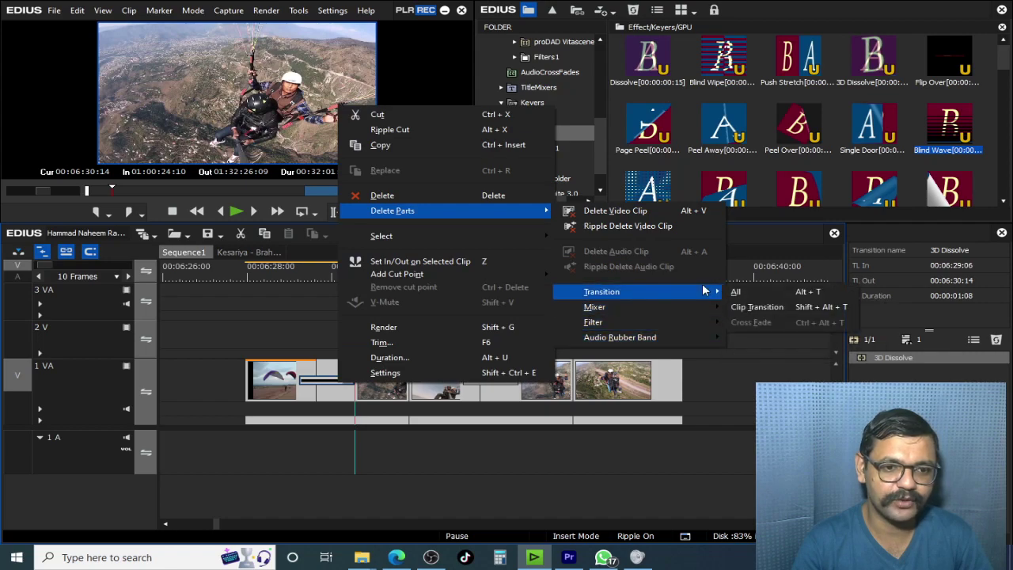
{"action": "left_click", "coordinate": [776, 291]}
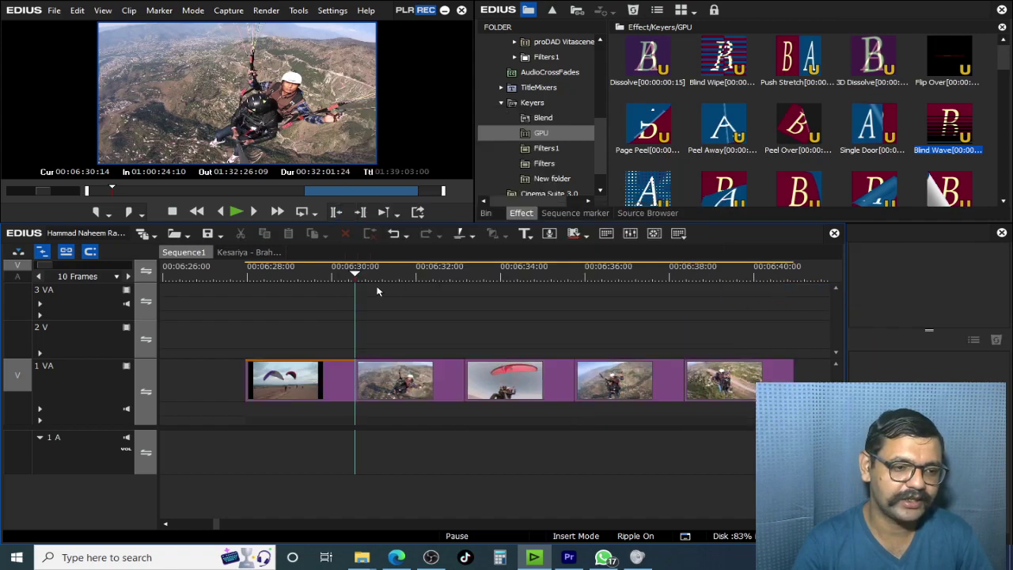
Select the five stills and examine the filter and mixer options for deleting clip parts, without deleting anything
{"action": "left_click_drag", "start_coordinate": [280, 333], "coordinate": [736, 489]}
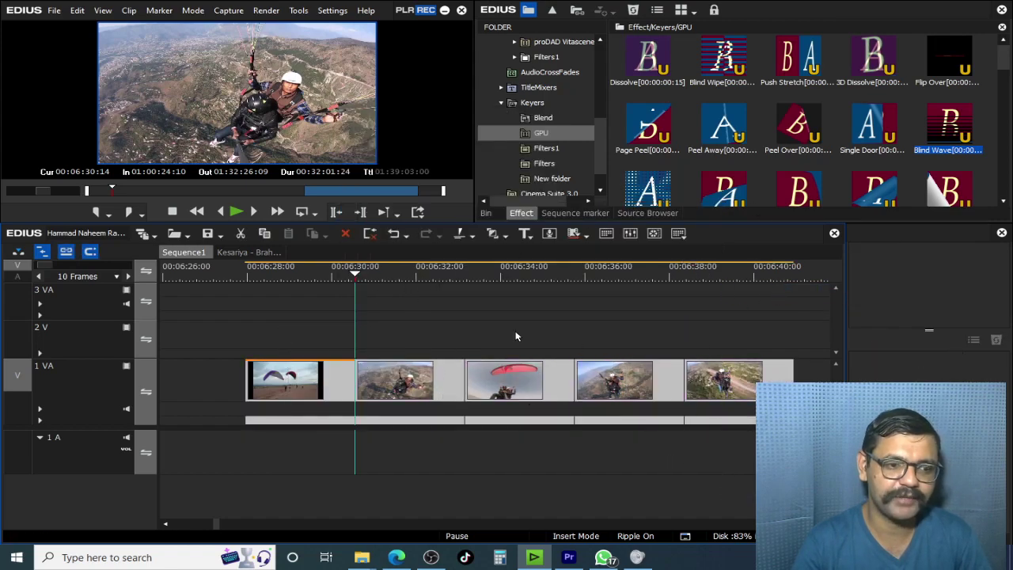
{"action": "right_click", "coordinate": [338, 386]}
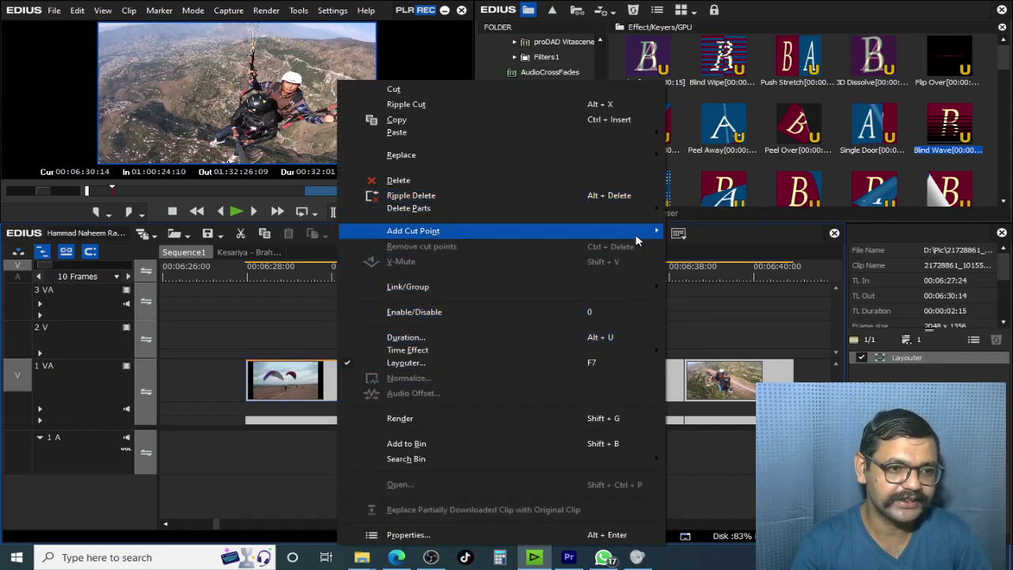
{"action": "mouse_move", "coordinate": [645, 210]}
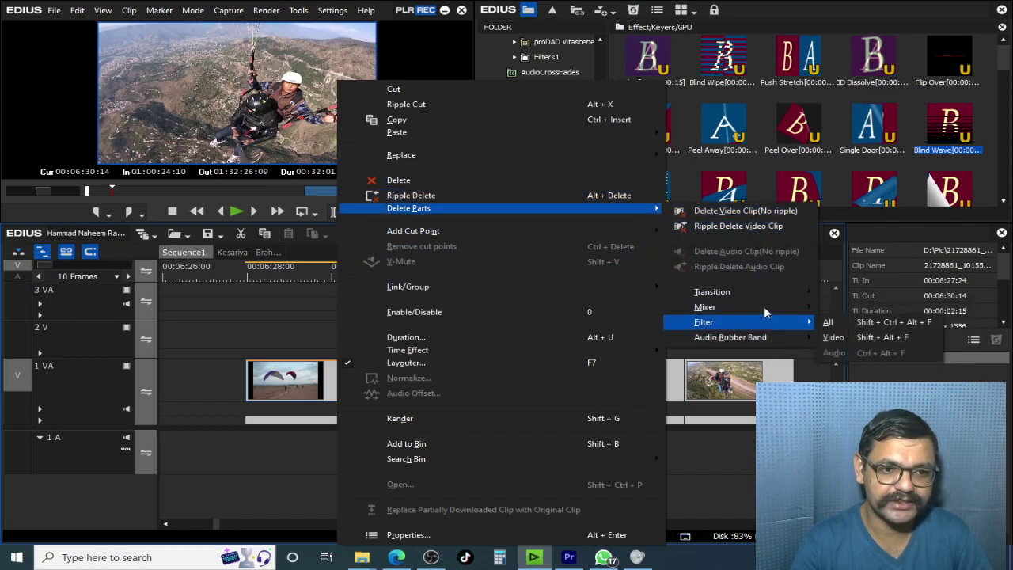
{"action": "mouse_move", "coordinate": [770, 308]}
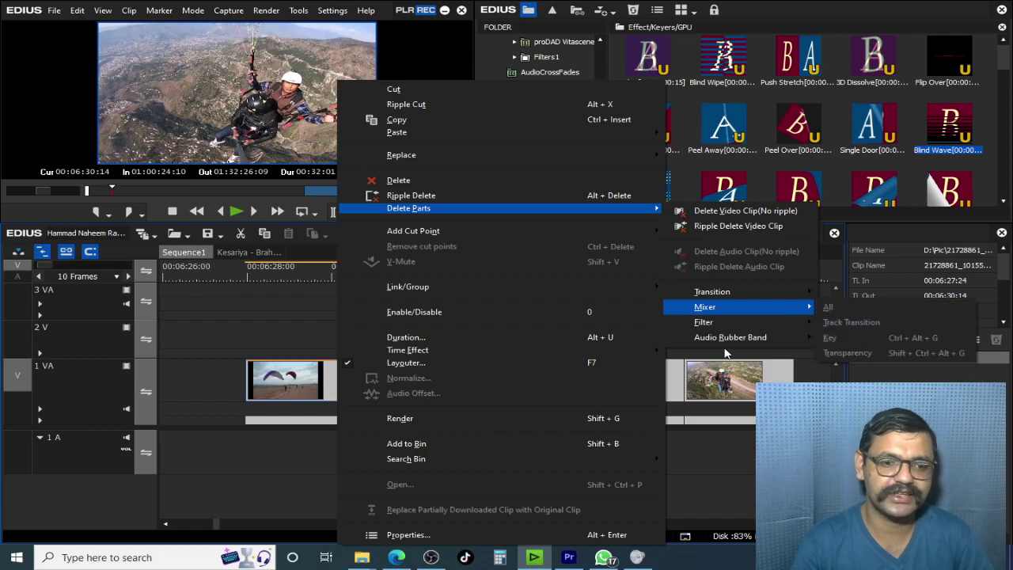
{"action": "left_click", "coordinate": [678, 478]}
{"action": "left_click", "coordinate": [396, 394]}
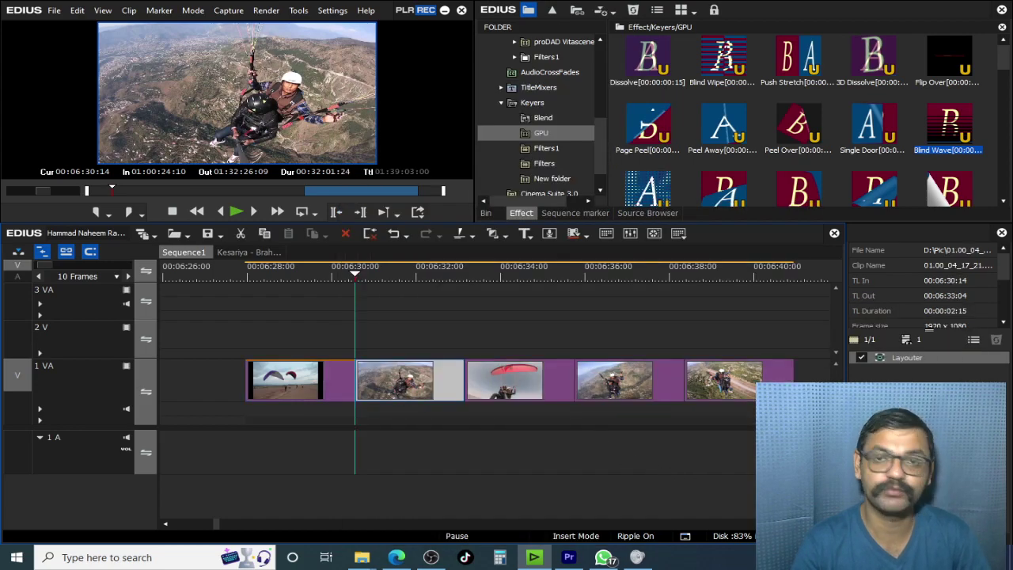
Browse the AVI folders in the bin for short overlay clips usable as transitions between the stills
{"action": "left_click_drag", "start_coordinate": [483, 272], "coordinate": [498, 354]}
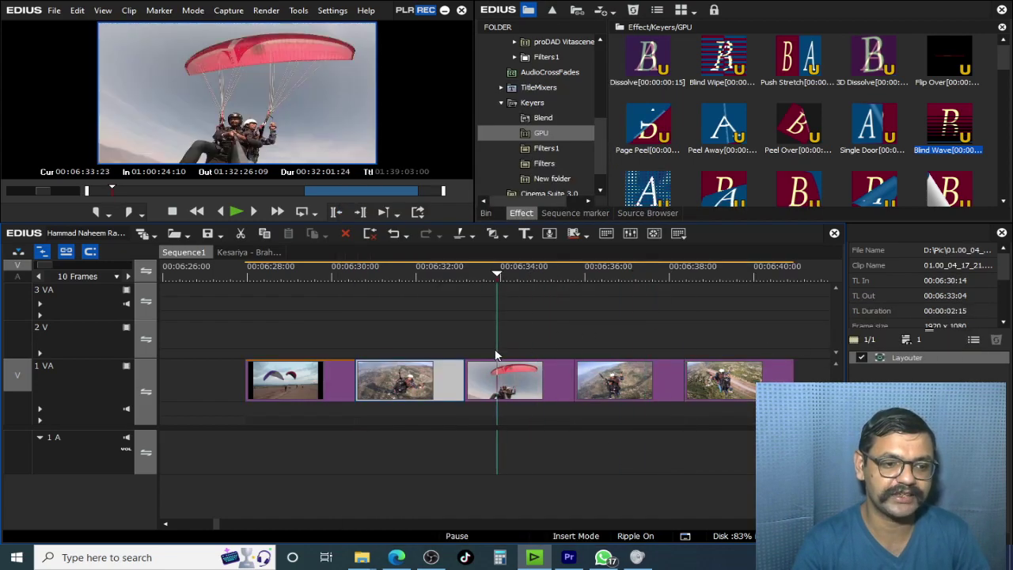
{"action": "left_click", "coordinate": [477, 319]}
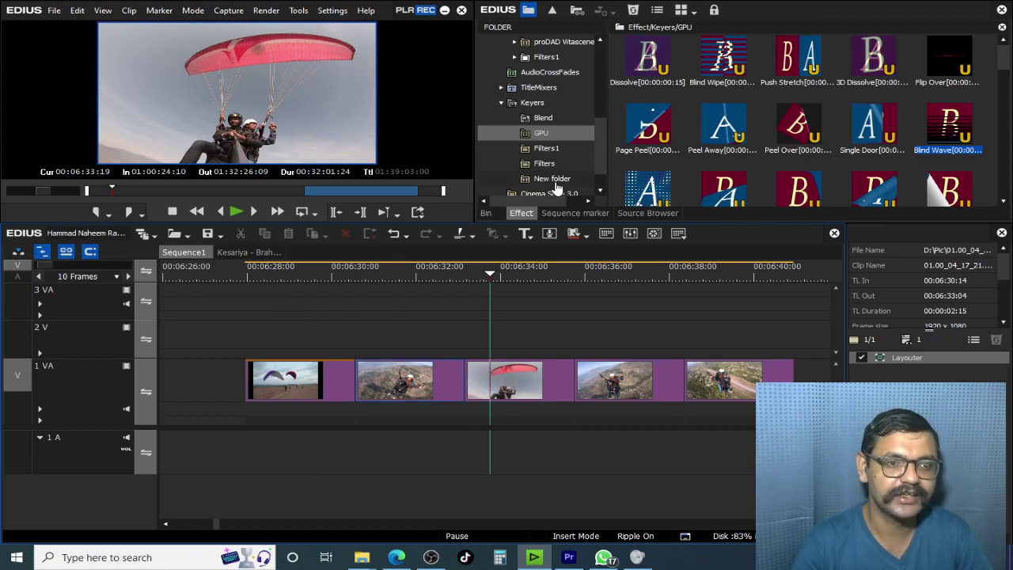
{"action": "left_click", "coordinate": [487, 214]}
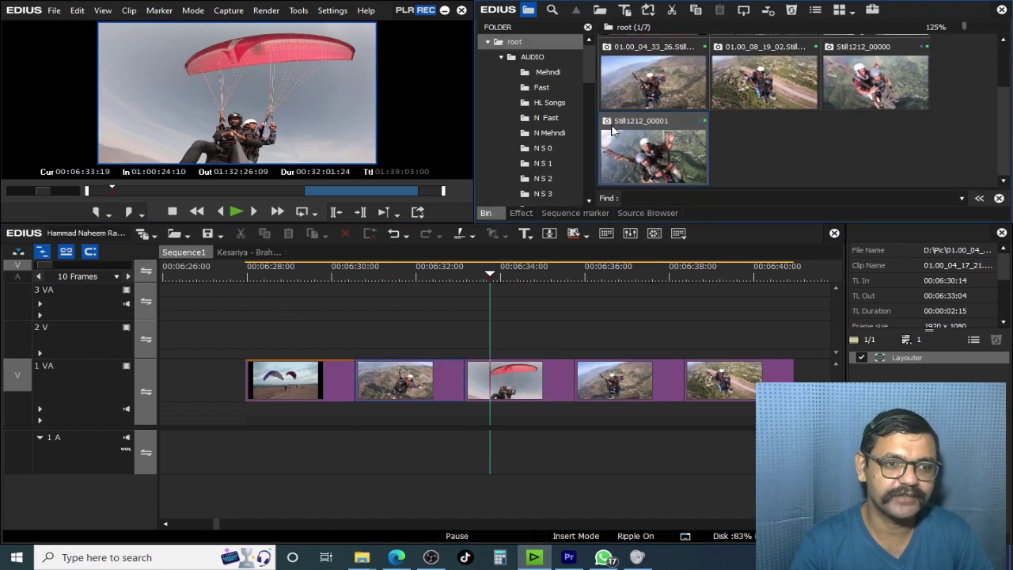
{"action": "left_click_drag", "start_coordinate": [591, 62], "coordinate": [600, 156]}
{"action": "left_click", "coordinate": [527, 133]}
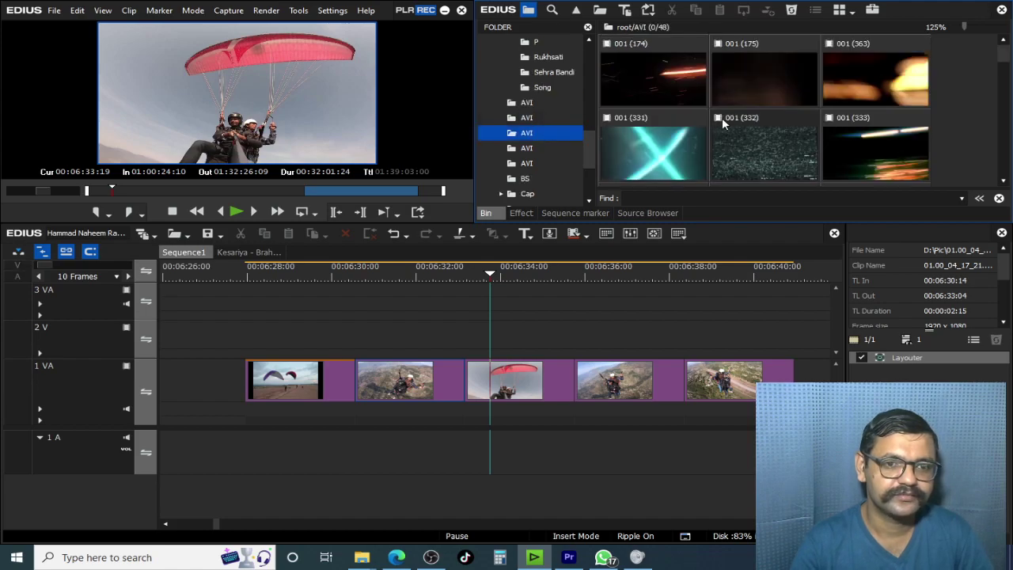
{"action": "left_click", "coordinate": [519, 153]}
{"action": "scroll", "coordinate": [777, 143], "scroll_direction": "down", "scroll_amount": 1}
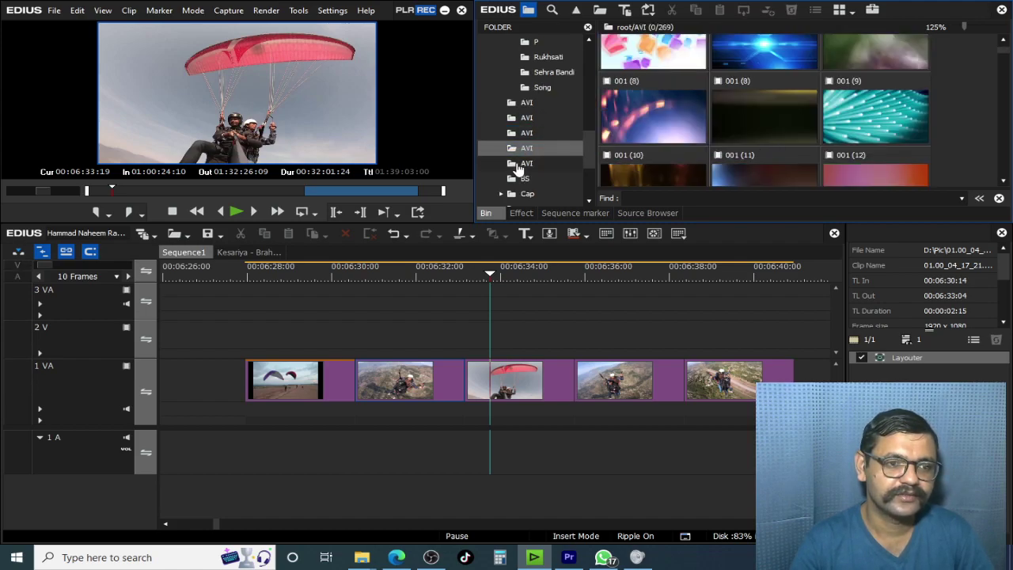
{"action": "left_click", "coordinate": [519, 165]}
{"action": "left_click", "coordinate": [518, 149]}
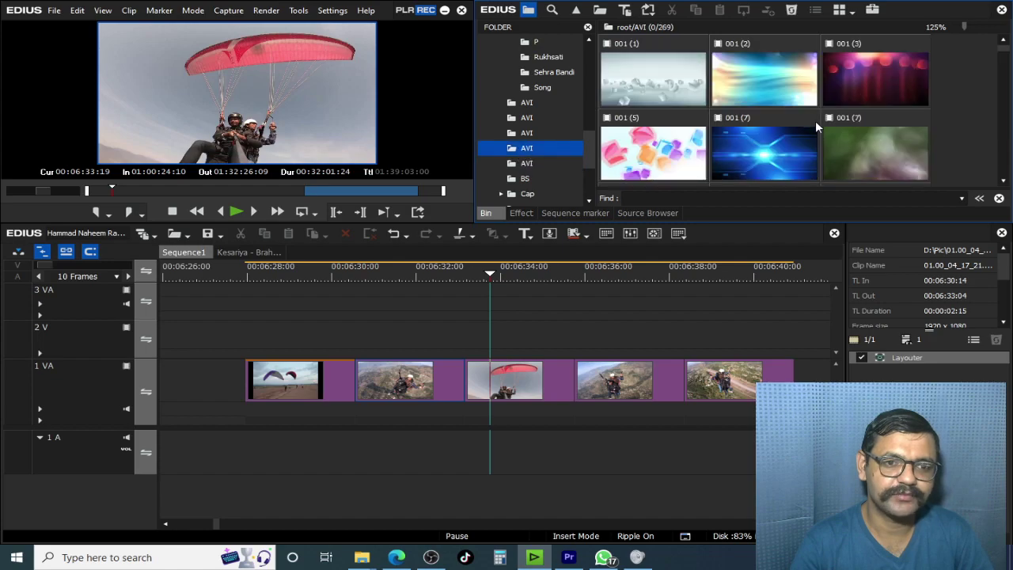
{"action": "scroll", "coordinate": [798, 147], "scroll_direction": "down", "scroll_amount": 15}
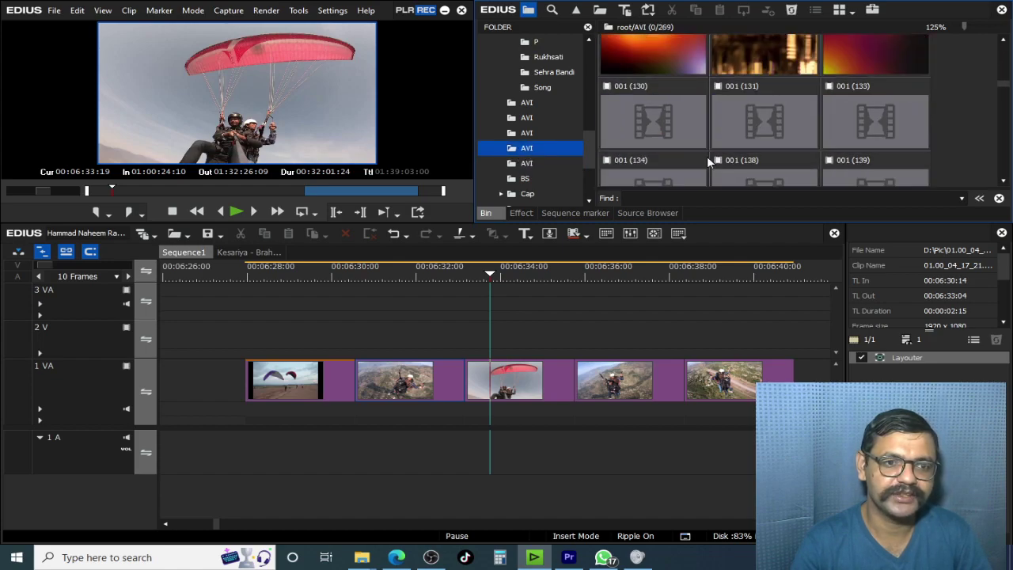
{"action": "left_click", "coordinate": [538, 133]}
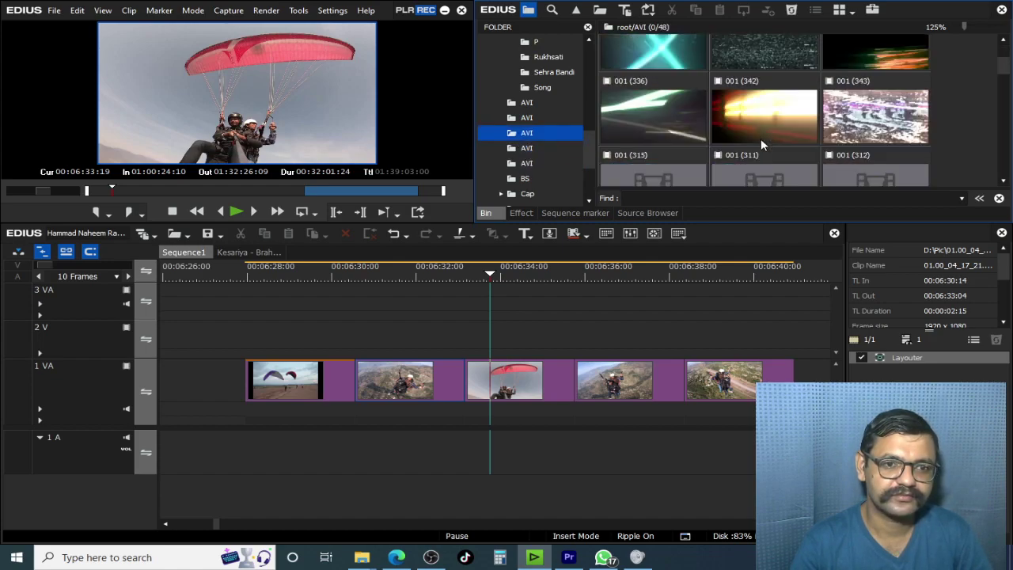
{"action": "scroll", "coordinate": [757, 144], "scroll_direction": "down", "scroll_amount": 5}
Place clip 001 (96) from the AVI bin folder on 2 V at the cut at 00:06:30:14
{"action": "left_click", "coordinate": [524, 119]}
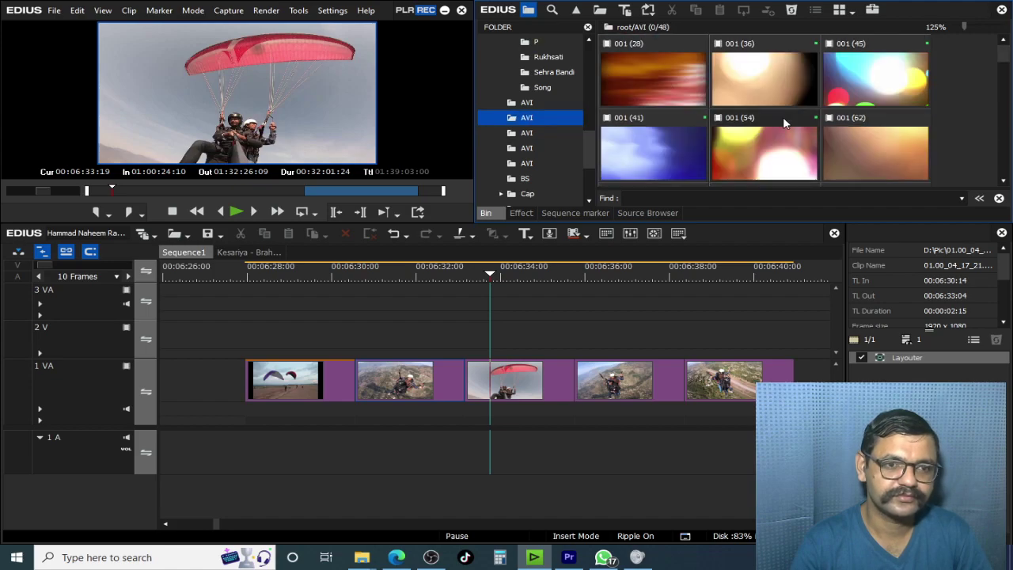
{"action": "left_click", "coordinate": [783, 125]}
{"action": "scroll", "coordinate": [809, 152], "scroll_direction": "down", "scroll_amount": 2}
{"action": "left_click_drag", "start_coordinate": [874, 115], "coordinate": [356, 334]}
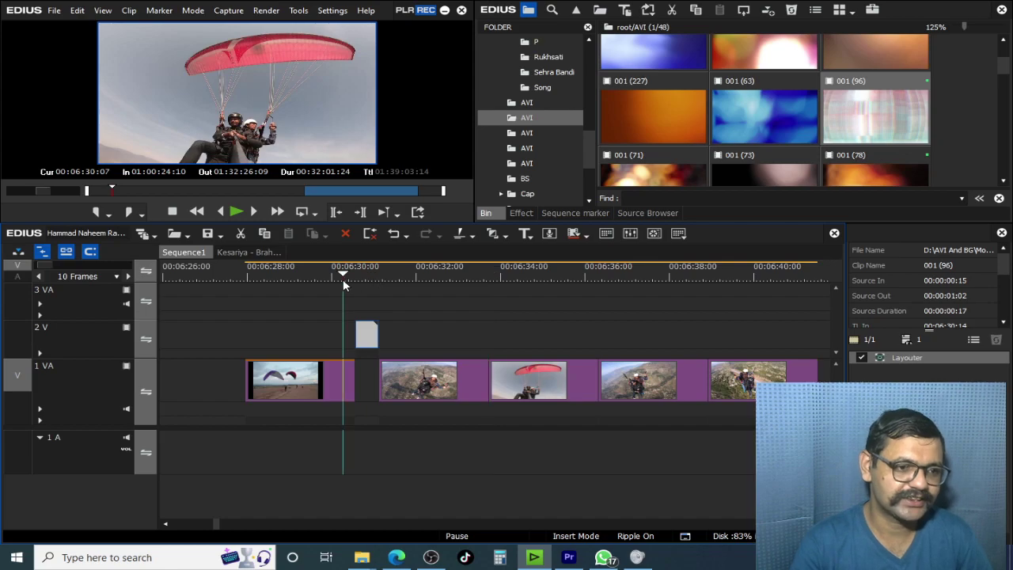
Close the gap on 1 VA at 00:06:30:14 and extend the overlay's start on 2 V back to 00:06:30:01
{"action": "left_click_drag", "start_coordinate": [343, 285], "coordinate": [346, 285]}
{"action": "scroll", "coordinate": [623, 385], "scroll_direction": "up", "scroll_amount": 2}
{"action": "left_click_drag", "start_coordinate": [737, 397], "coordinate": [514, 410]}
{"action": "left_click_drag", "start_coordinate": [428, 344], "coordinate": [226, 335]}
{"action": "left_click", "coordinate": [263, 273]}
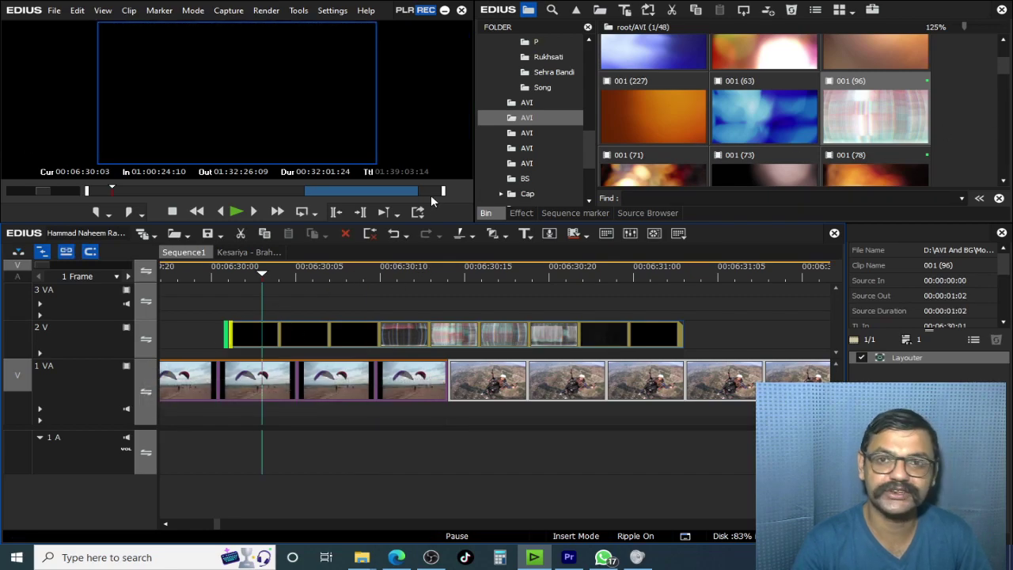
{"action": "left_click_drag", "start_coordinate": [306, 271], "coordinate": [449, 292]}
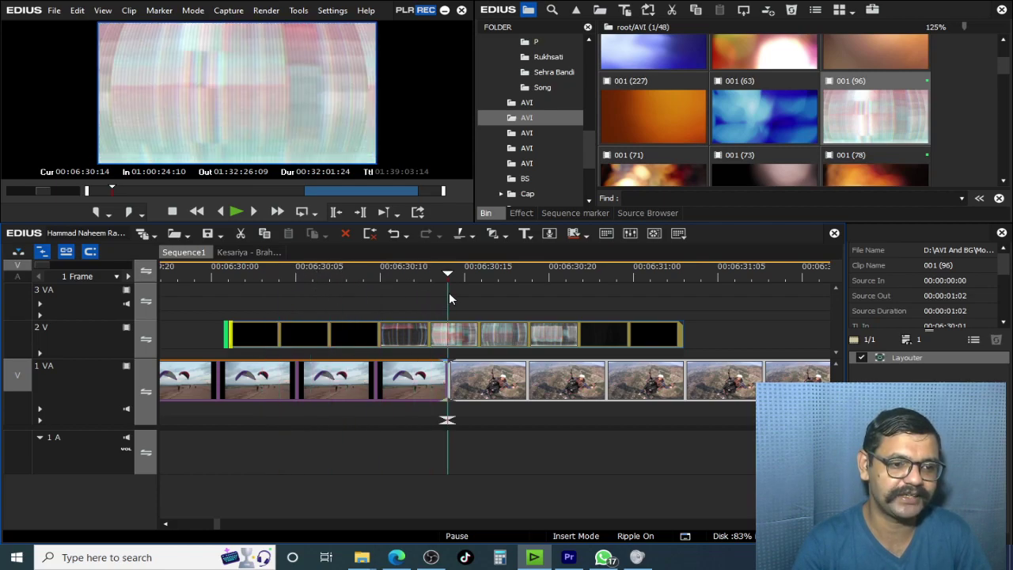
Split off and delete the part of the 001 (96) overlay before 00:06:30:14, and add the remaining clip to the AVI bin folder
{"action": "left_click", "coordinate": [487, 333]}
{"action": "key", "text": "c"}
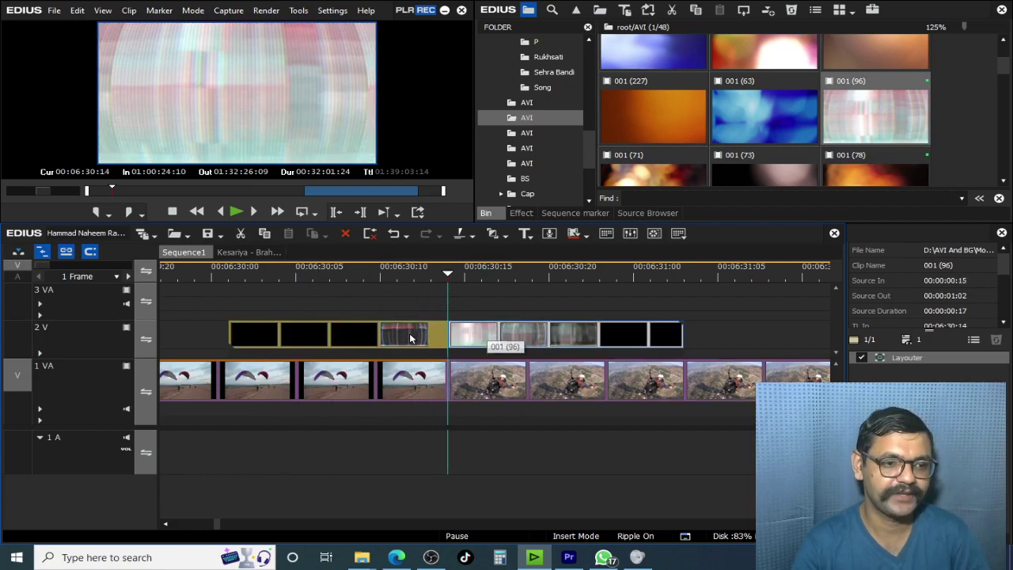
{"action": "left_click", "coordinate": [410, 339]}
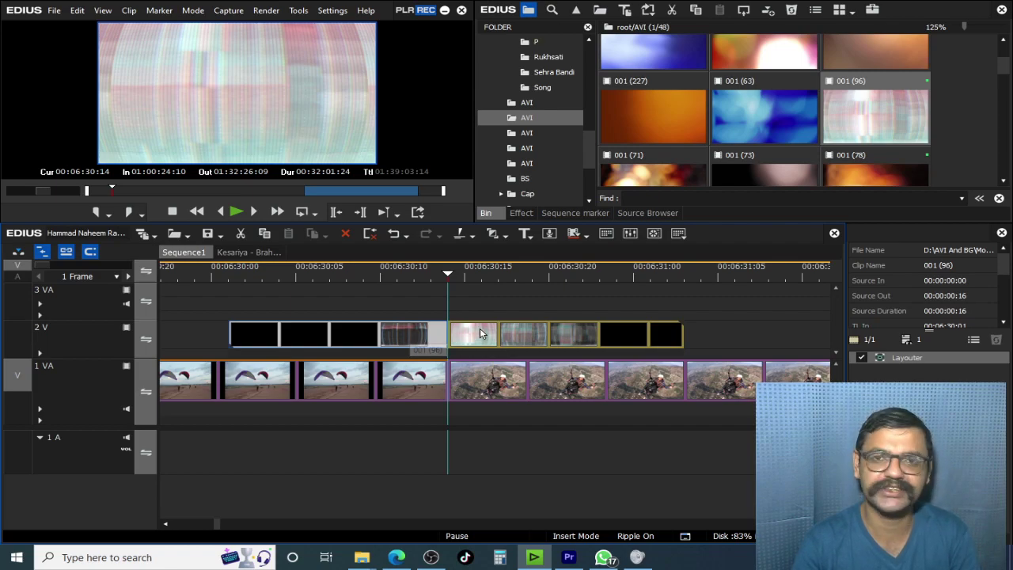
{"action": "key", "text": "Delete"}
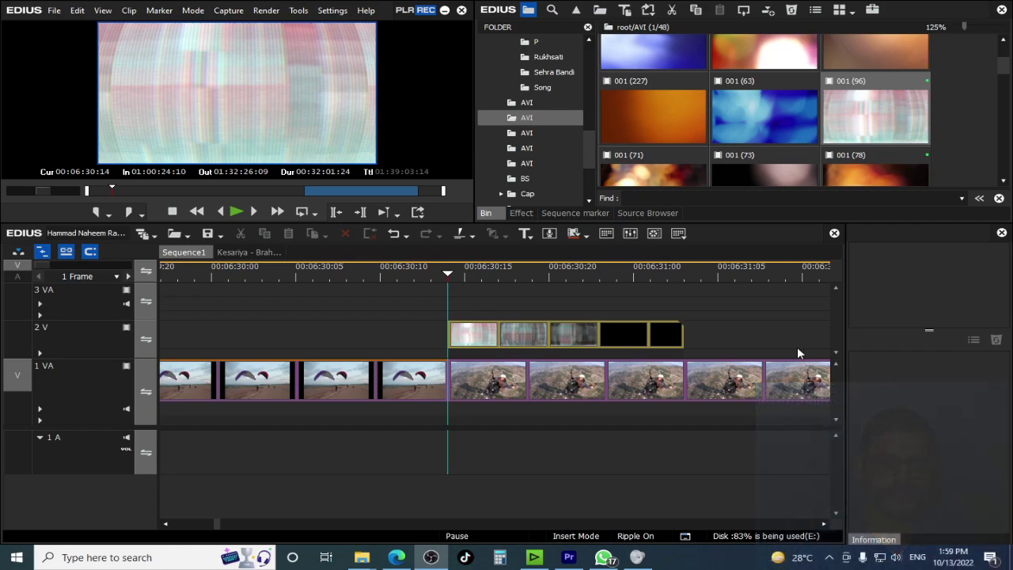
{"action": "left_click_drag", "start_coordinate": [467, 278], "coordinate": [460, 299]}
{"action": "left_click_drag", "start_coordinate": [587, 343], "coordinate": [929, 169]}
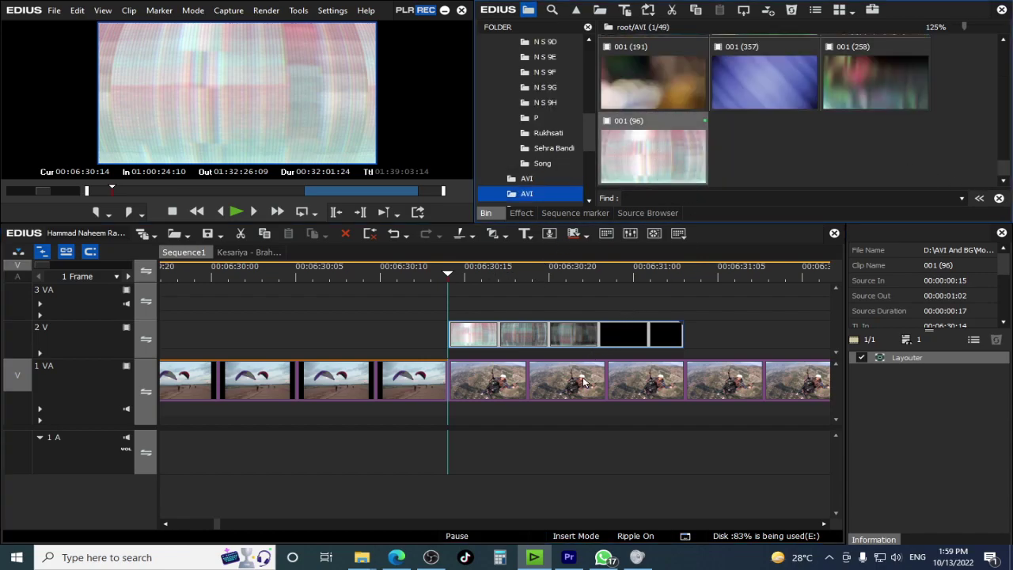
Delete the gap between the second and third stills on 1 VA
{"action": "scroll", "coordinate": [584, 382], "scroll_direction": "down", "scroll_amount": 2}
{"action": "left_click", "coordinate": [586, 281]}
{"action": "scroll", "coordinate": [571, 296], "scroll_direction": "up", "scroll_amount": 2}
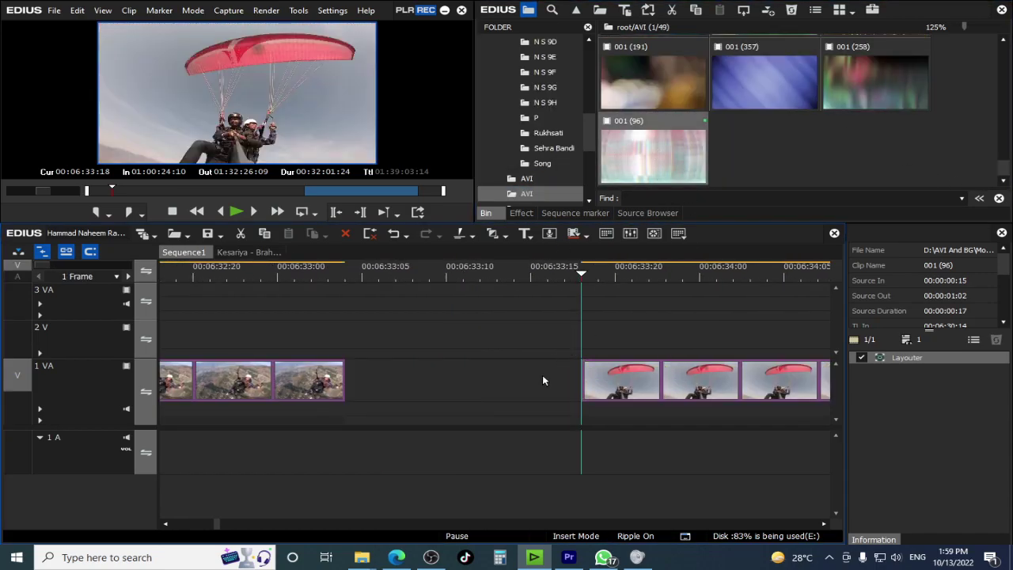
{"action": "right_click", "coordinate": [546, 377]}
{"action": "left_click", "coordinate": [600, 306]}
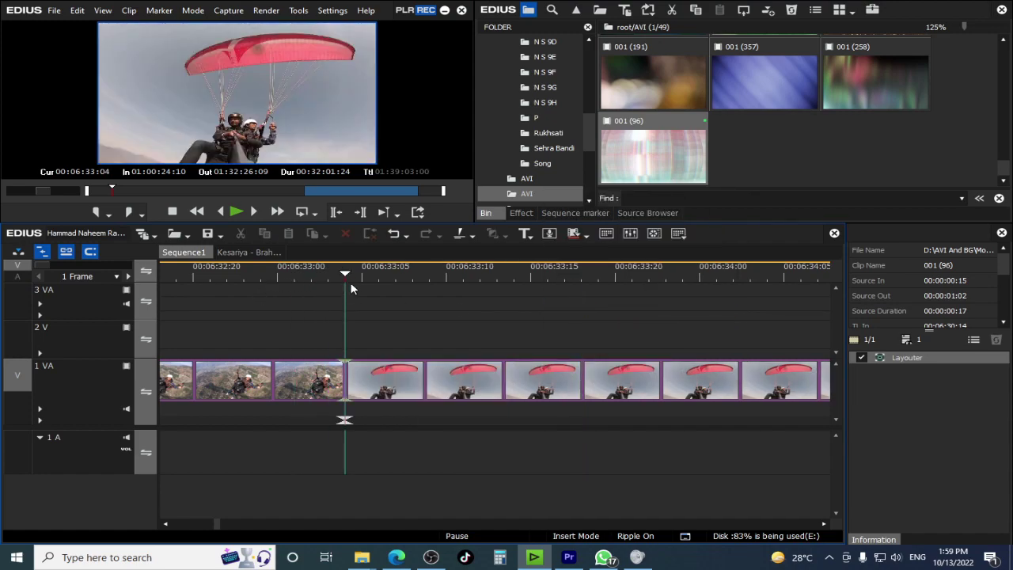
Turn ripple mode off and lay 001 (96) on 2 V across the cut at 00:06:33:04, extending its start to 00:06:32:16
{"action": "left_click_drag", "start_coordinate": [664, 163], "coordinate": [365, 281]}
{"action": "left_click", "coordinate": [44, 252]}
{"action": "scroll", "coordinate": [356, 337], "scroll_direction": "down", "scroll_amount": 3}
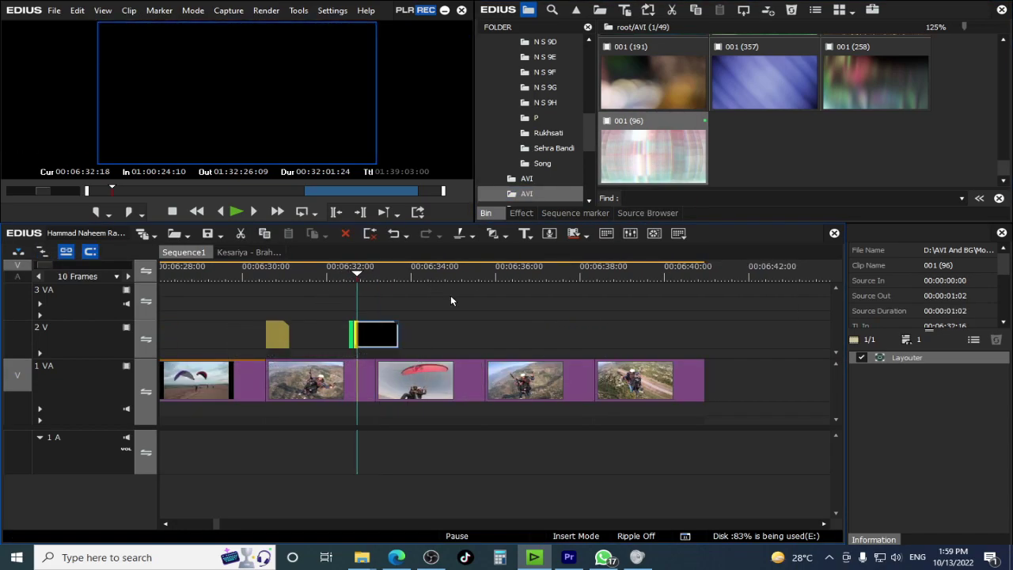
{"action": "scroll", "coordinate": [467, 322], "scroll_direction": "up", "scroll_amount": 2}
{"action": "left_click_drag", "start_coordinate": [462, 270], "coordinate": [442, 411]}
Apply the Screen blend keyer to the 001 (96) overlay spanning the cut at 00:06:33:04
{"action": "left_click", "coordinate": [459, 357]}
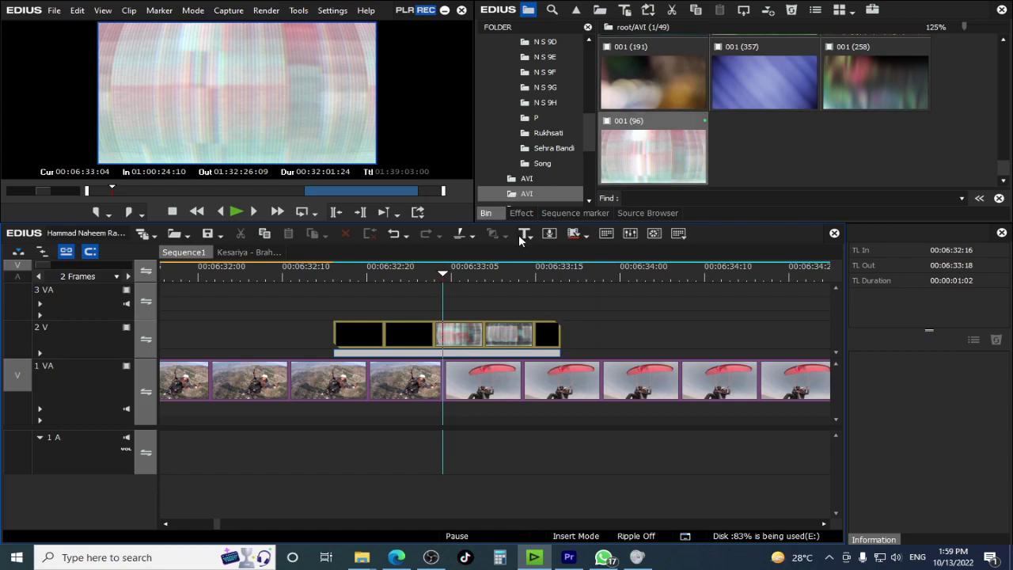
{"action": "left_click", "coordinate": [529, 212]}
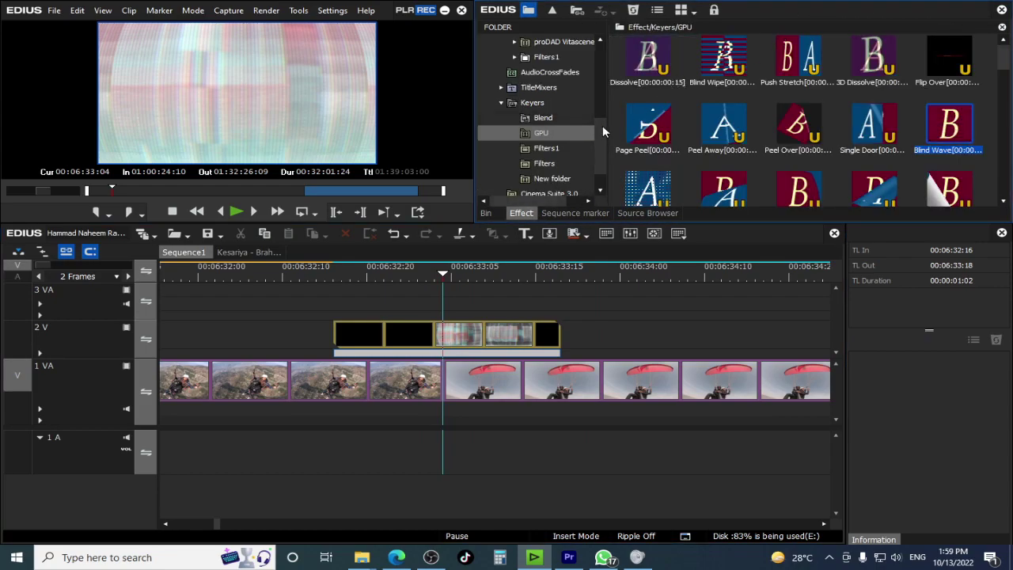
{"action": "left_click", "coordinate": [532, 102]}
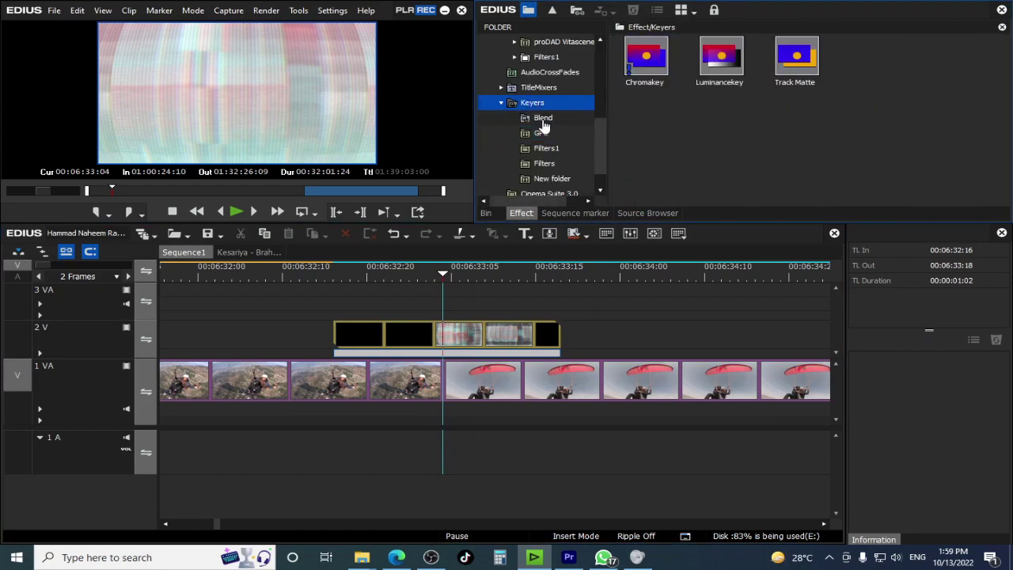
{"action": "left_click", "coordinate": [543, 119]}
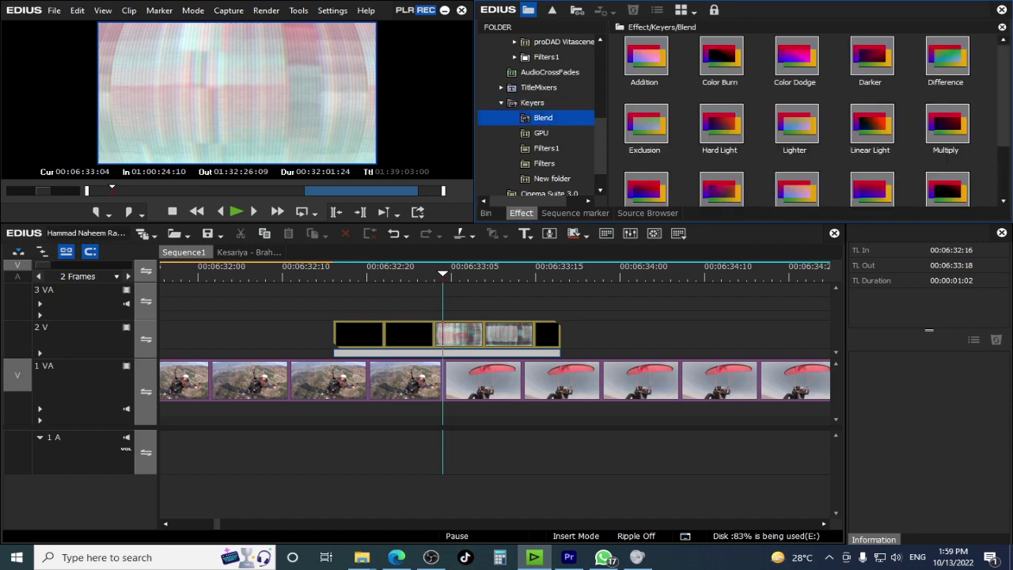
{"action": "left_click", "coordinate": [900, 80]}
{"action": "left_click_drag", "start_coordinate": [1003, 99], "coordinate": [1005, 153]}
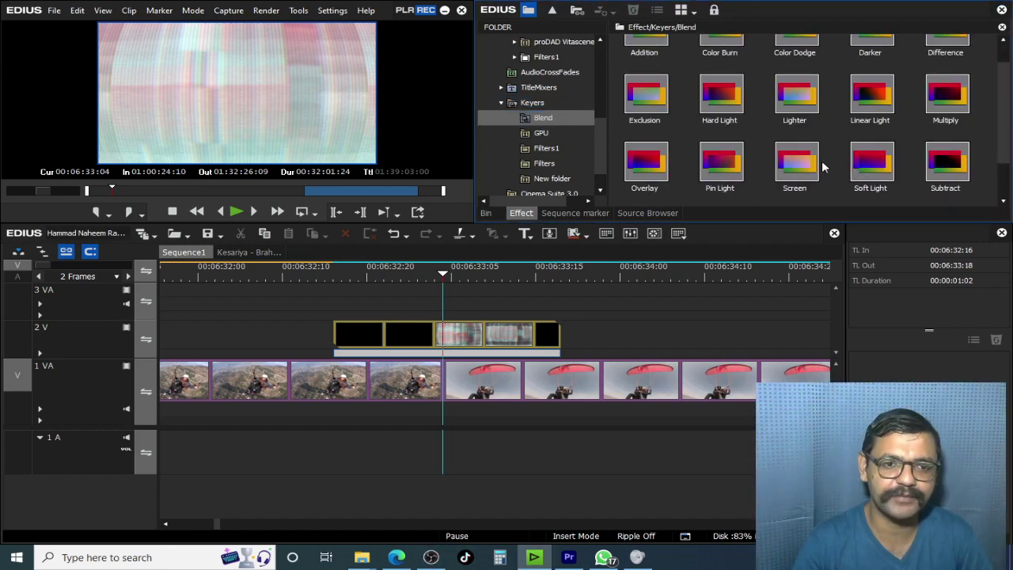
{"action": "left_click_drag", "start_coordinate": [520, 358], "coordinate": [519, 356]}
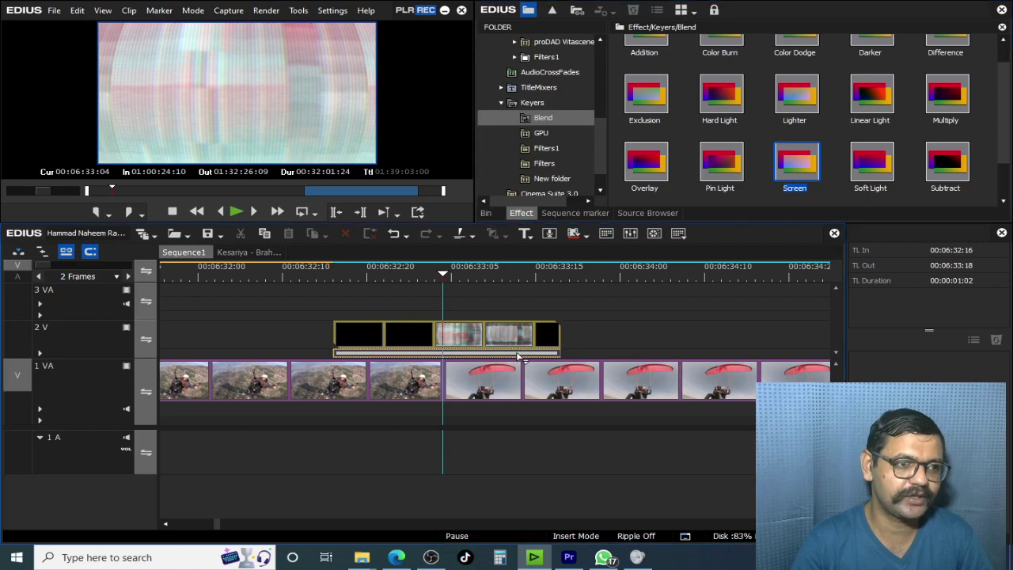
Play the 001 (96) clip on its own, and play the blended transition on the timeline
{"action": "left_click", "coordinate": [391, 273]}
{"action": "double_click", "coordinate": [425, 343]}
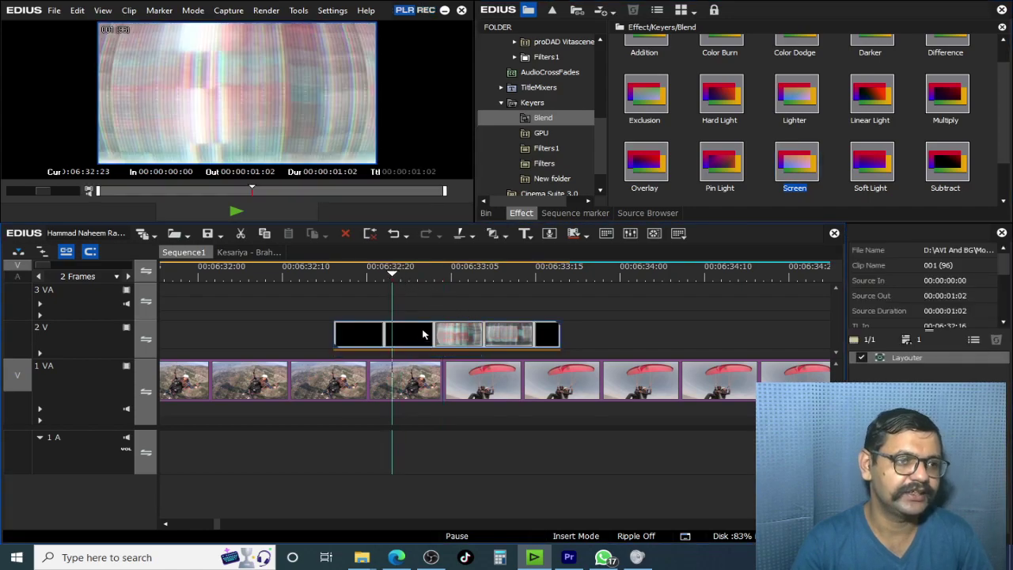
{"action": "key", "text": "space"}
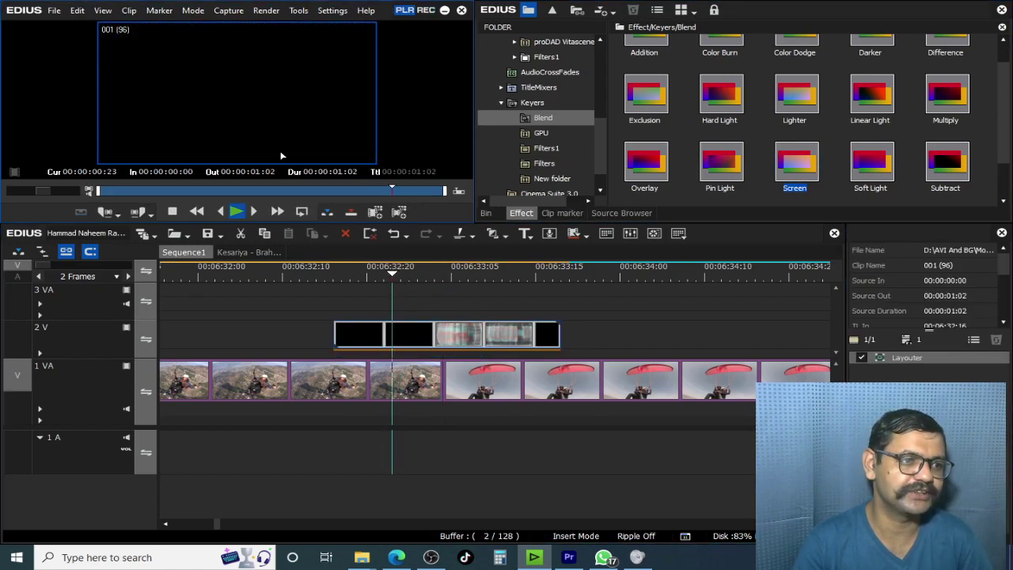
{"action": "left_click", "coordinate": [317, 273]}
{"action": "key", "text": "space"}
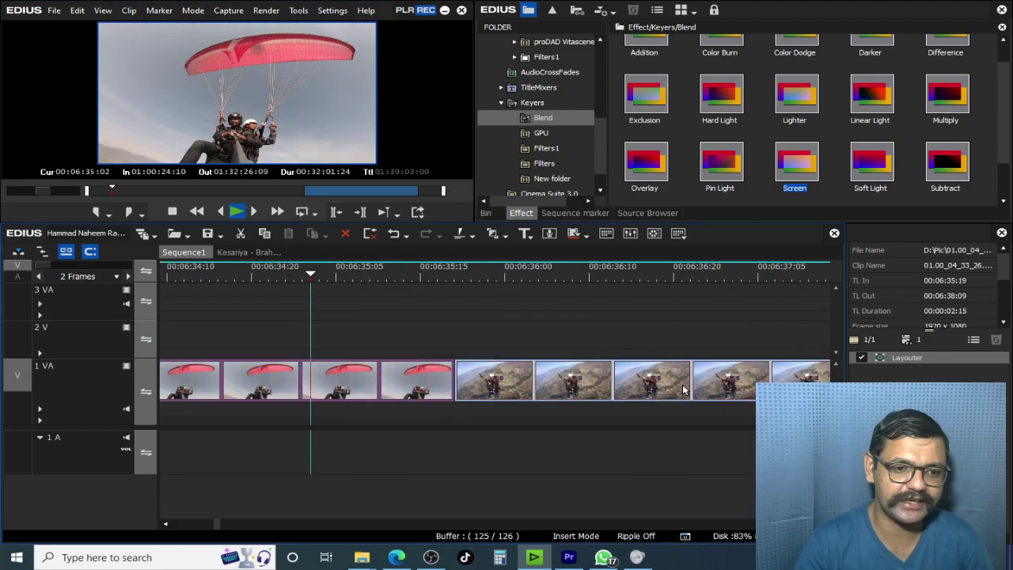
{"action": "key", "text": "space"}
Place the color-bar clip 001 (146) from the AVI bin folder on 2 V across the cut at 00:06:35:19
{"action": "left_click", "coordinate": [485, 213]}
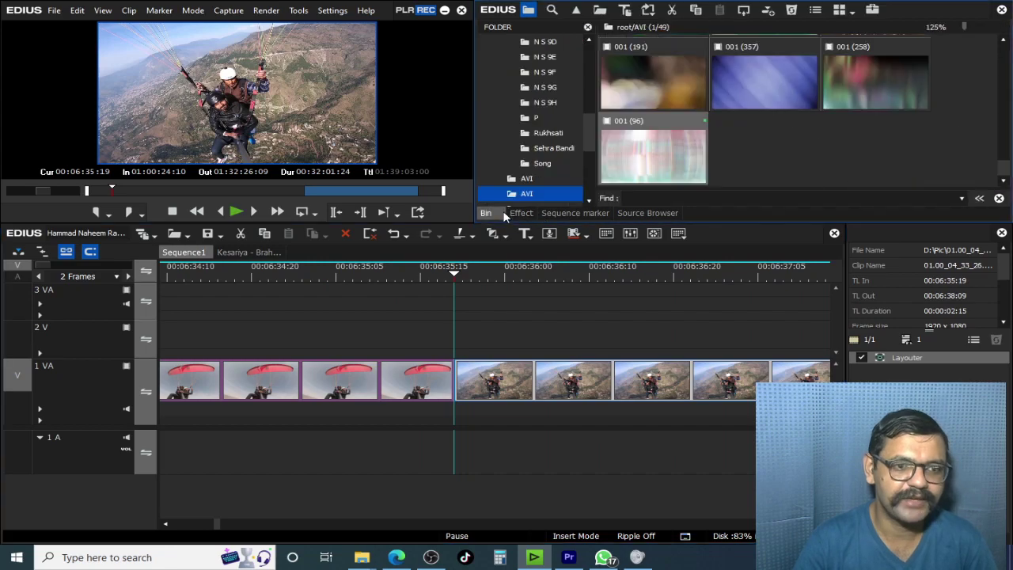
{"action": "scroll", "coordinate": [867, 111], "scroll_direction": "up", "scroll_amount": 3}
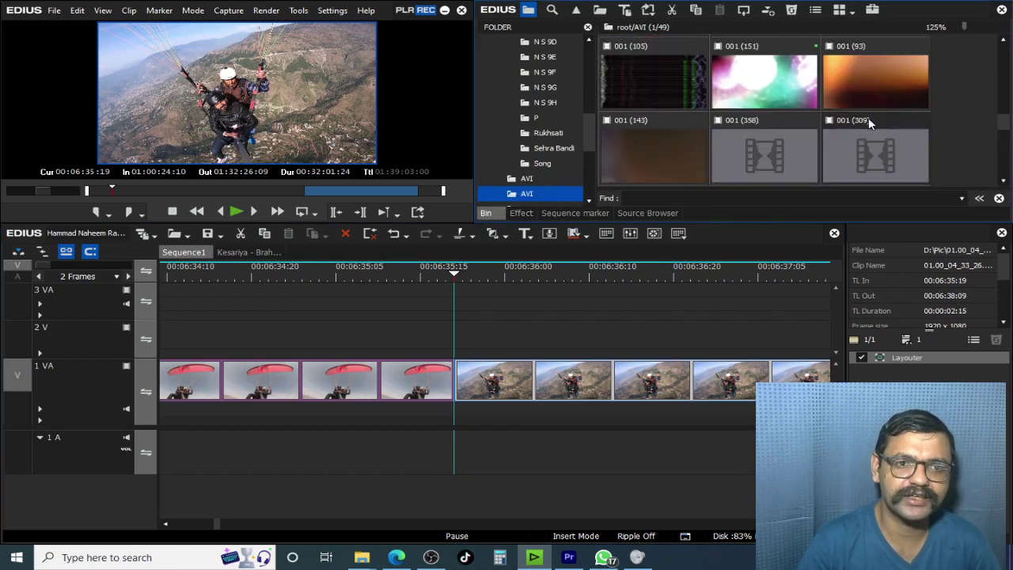
{"action": "left_click_drag", "start_coordinate": [814, 112], "coordinate": [94, 371]}
{"action": "scroll", "coordinate": [428, 343], "scroll_direction": "down", "scroll_amount": 3}
Copy the Screen keyer from the previous overlay to the 001 (146) clip and play the transition
{"action": "left_click", "coordinate": [390, 356]}
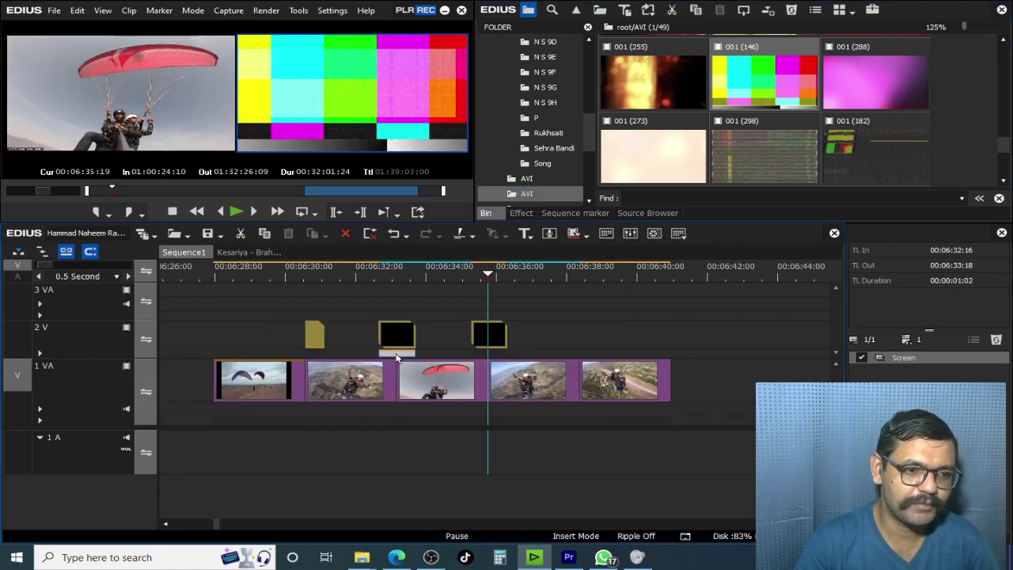
{"action": "left_click_drag", "start_coordinate": [485, 350], "coordinate": [486, 352]}
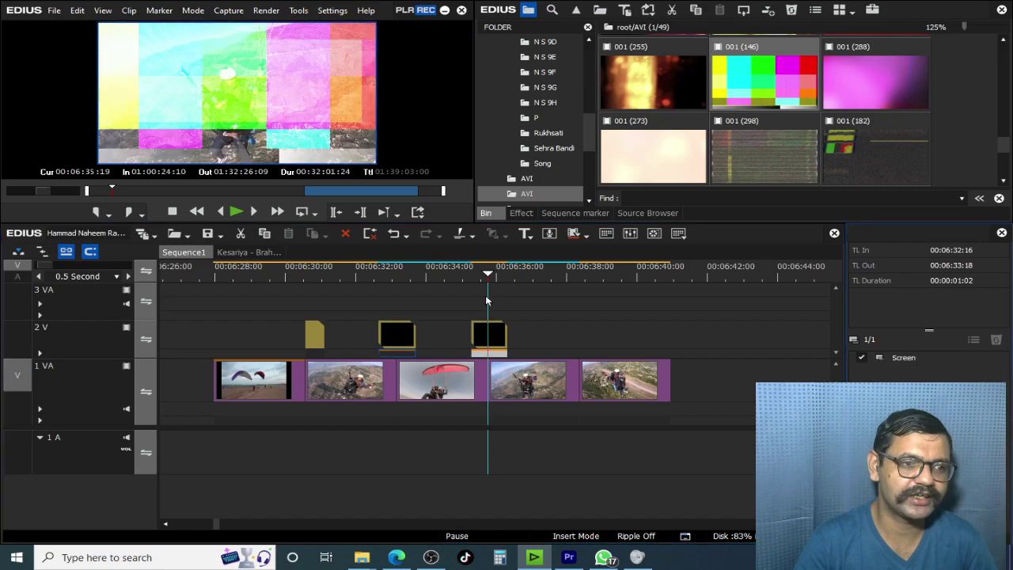
{"action": "left_click", "coordinate": [469, 273]}
{"action": "key", "text": "space"}
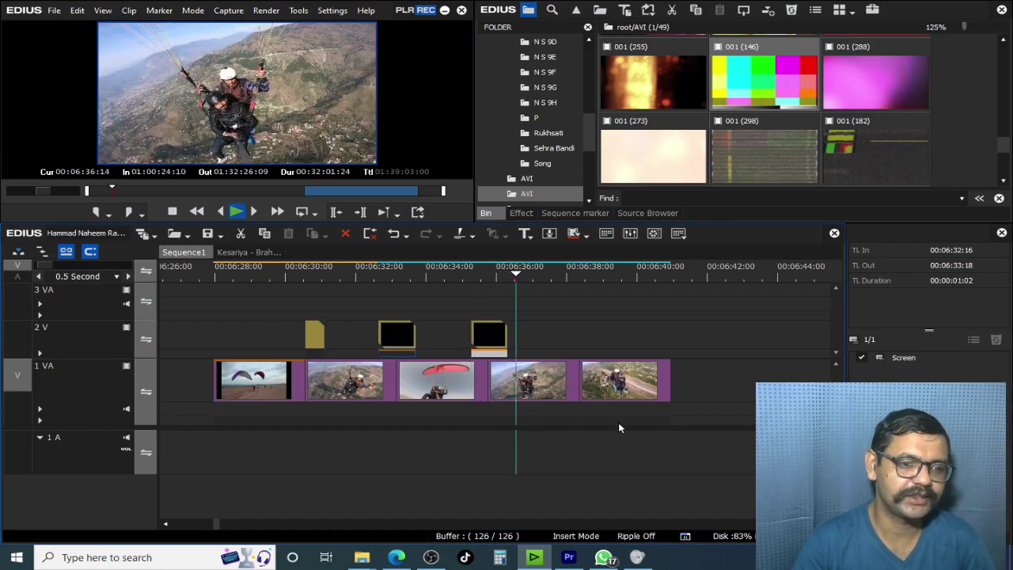
{"action": "key", "text": "space"}
Place clip 001 (83) on 2 V across the cut at 00:06:38:09, extending its start to 00:06:37:06
{"action": "scroll", "coordinate": [861, 67], "scroll_direction": "down", "scroll_amount": 3}
{"action": "scroll", "coordinate": [838, 163], "scroll_direction": "up", "scroll_amount": 2}
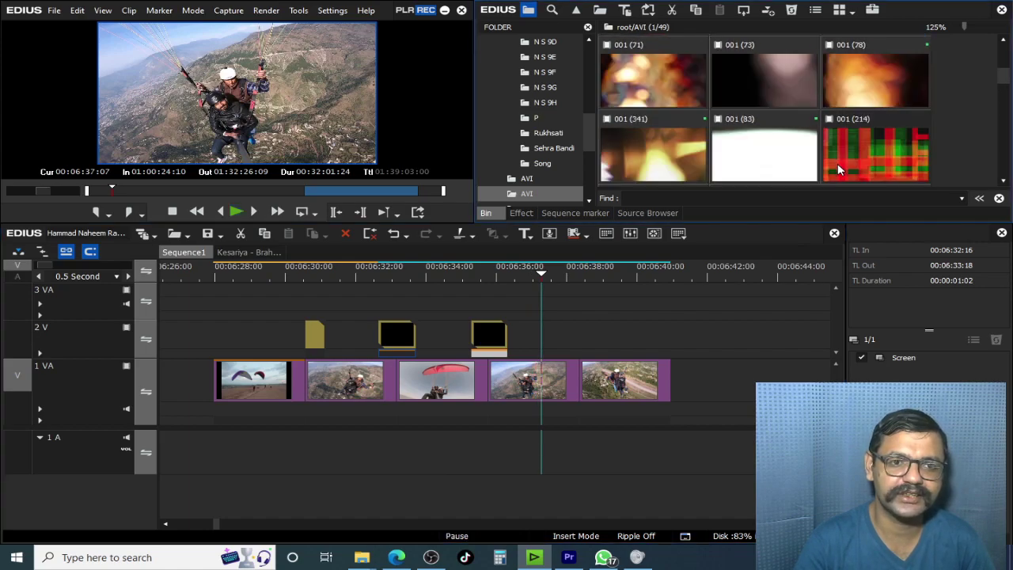
{"action": "scroll", "coordinate": [837, 163], "scroll_direction": "down", "scroll_amount": 1}
{"action": "left_click_drag", "start_coordinate": [775, 68], "coordinate": [590, 324]}
{"action": "scroll", "coordinate": [587, 324], "scroll_direction": "up", "scroll_amount": 2}
{"action": "scroll", "coordinate": [588, 325], "scroll_direction": "up", "scroll_amount": 1}
{"action": "left_click_drag", "start_coordinate": [597, 275], "coordinate": [618, 277]}
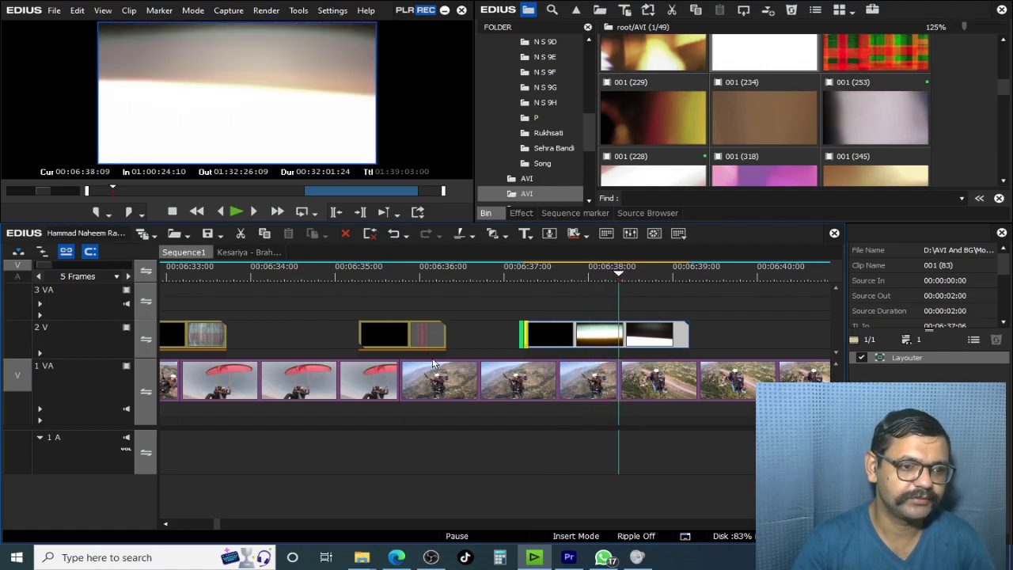
Copy the Screen keyer from the previous overlay to the 001 (83) clip on 2 V and browse the AVI bin clips
{"action": "left_click_drag", "start_coordinate": [425, 353], "coordinate": [502, 361]}
{"action": "left_click", "coordinate": [643, 339]}
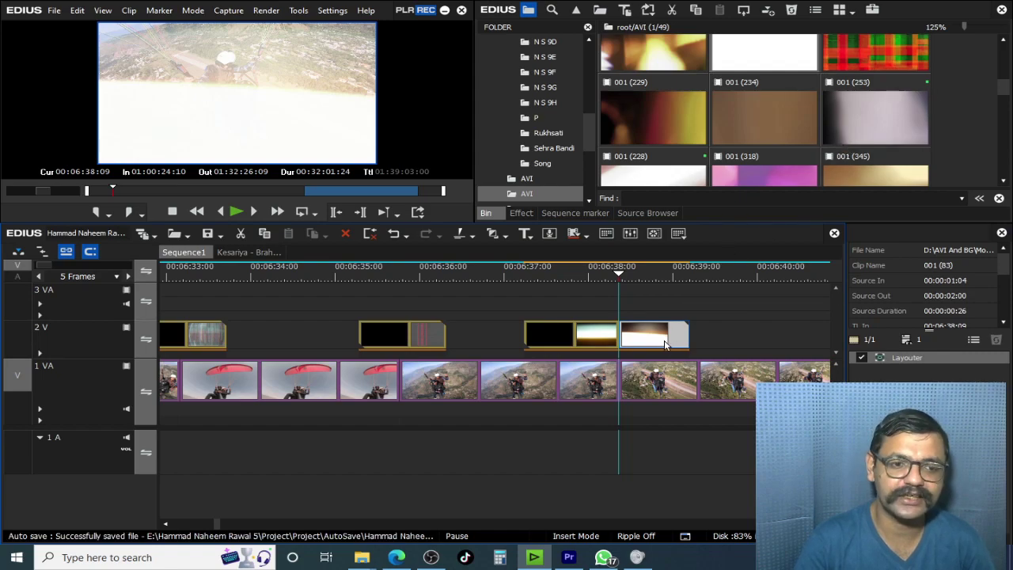
{"action": "left_click_drag", "start_coordinate": [939, 163], "coordinate": [934, 170]}
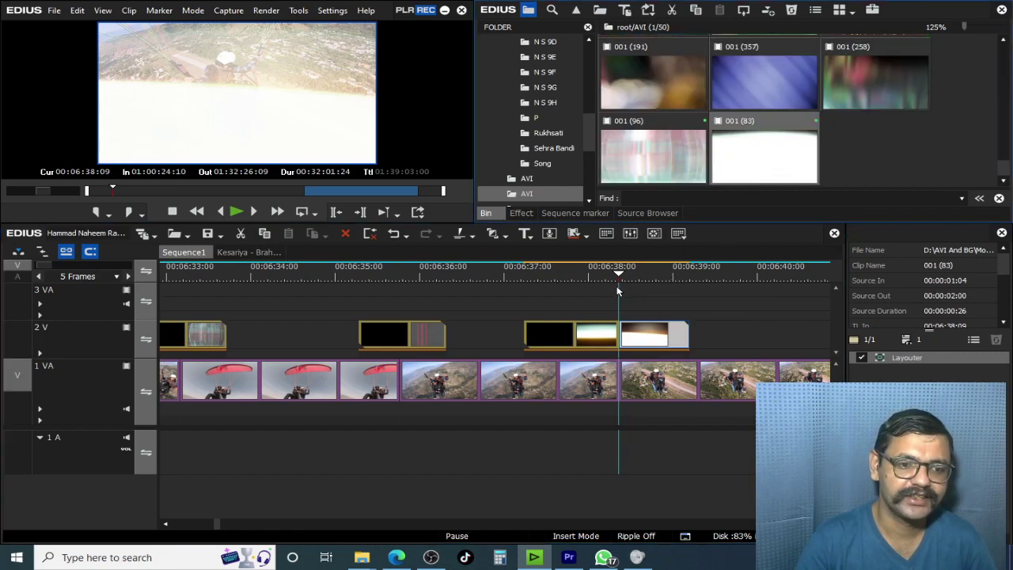
{"action": "scroll", "coordinate": [913, 107], "scroll_direction": "up", "scroll_amount": 3}
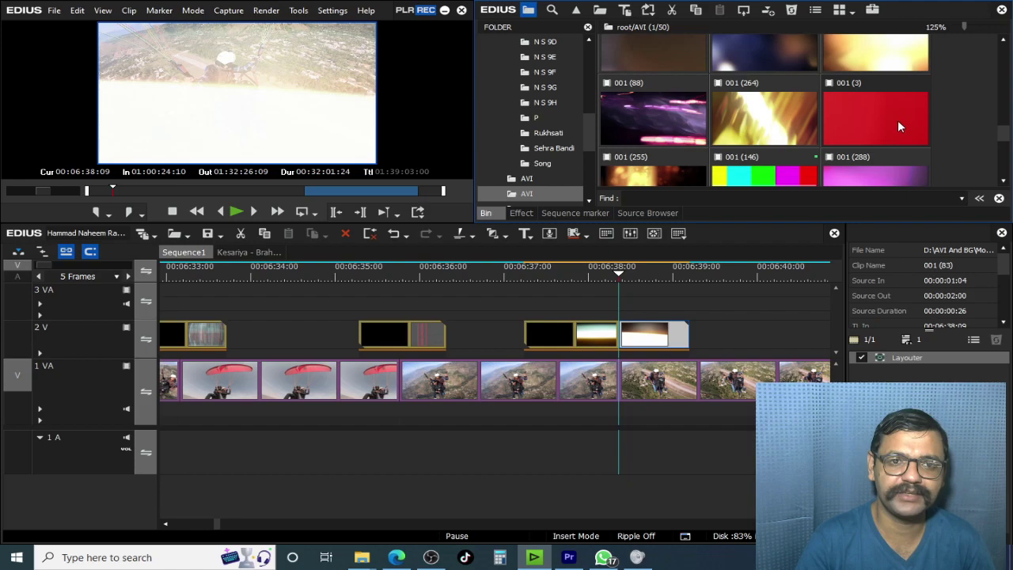
Undo the split of the 001 (83) clip on 2 V and play the blended transition
{"action": "key", "text": "ctrl+z"}
{"action": "left_click", "coordinate": [543, 275]}
{"action": "key", "text": "space"}
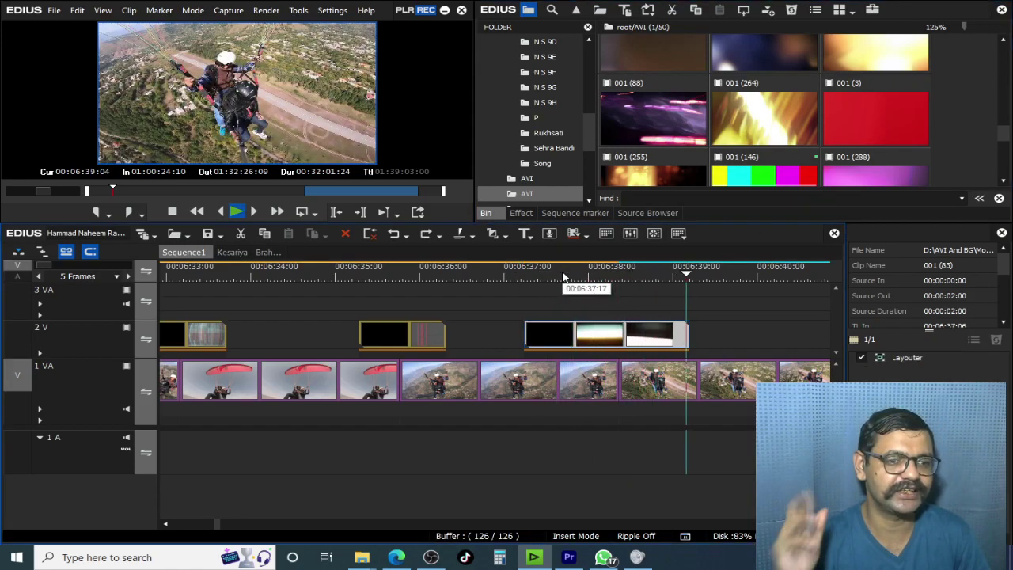
{"action": "key", "text": "space"}
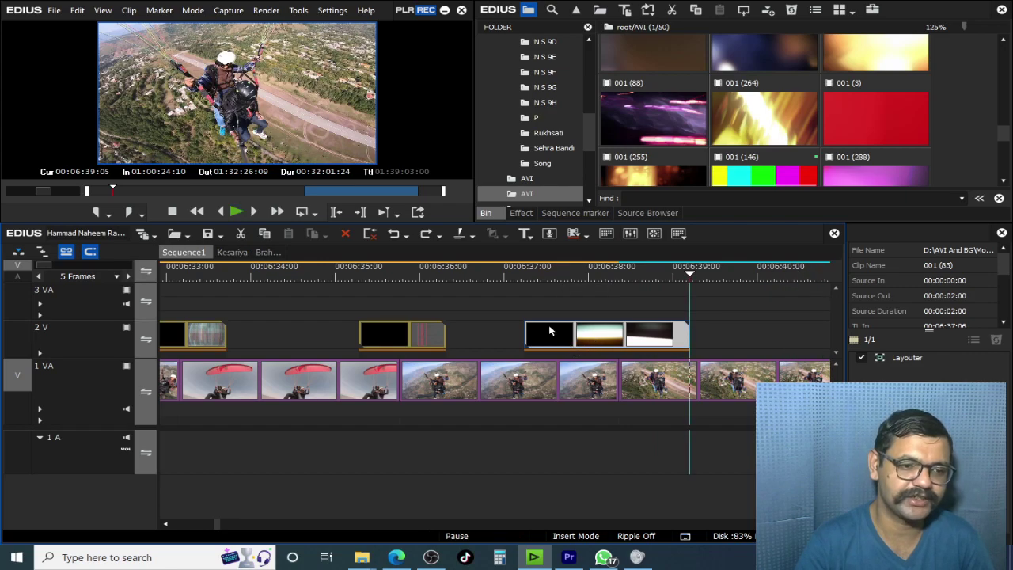
Extend the start of the first 001 (96) overlay on 2 V to 00:06:30:01 and play it across the cut
{"action": "scroll", "coordinate": [657, 331], "scroll_direction": "down", "scroll_amount": 4}
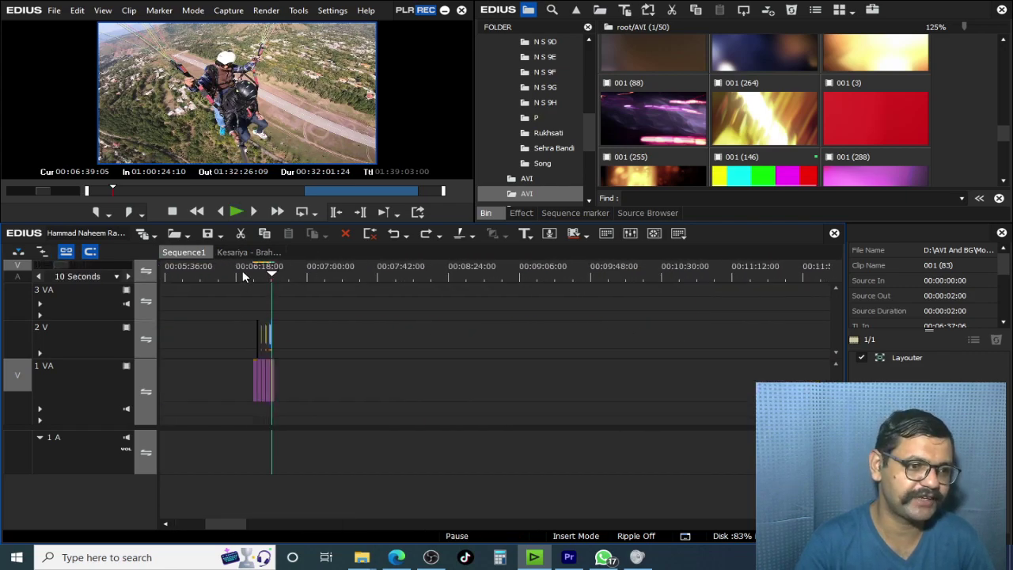
{"action": "left_click", "coordinate": [252, 270]}
{"action": "scroll", "coordinate": [282, 296], "scroll_direction": "up", "scroll_amount": 3}
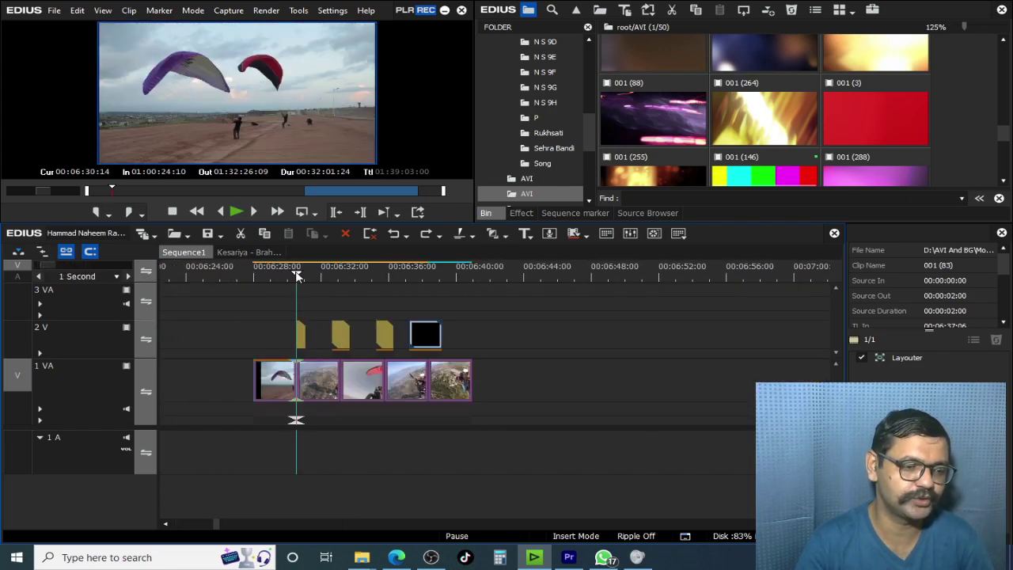
{"action": "scroll", "coordinate": [309, 295], "scroll_direction": "up", "scroll_amount": 2}
{"action": "left_click_drag", "start_coordinate": [305, 277], "coordinate": [3, 382]}
{"action": "left_click", "coordinate": [311, 270]}
{"action": "key", "text": "space"}
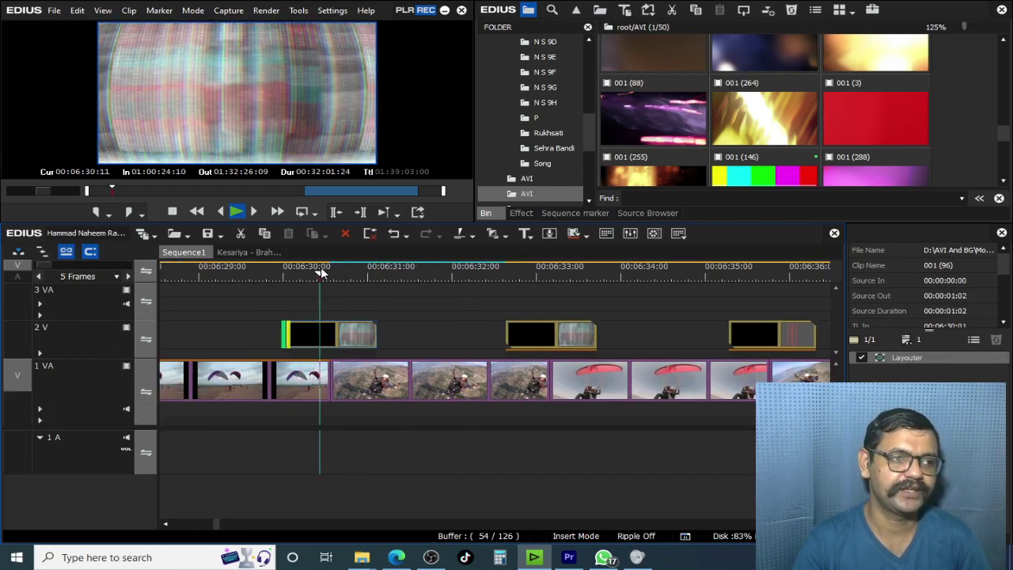
{"action": "key", "text": "space"}
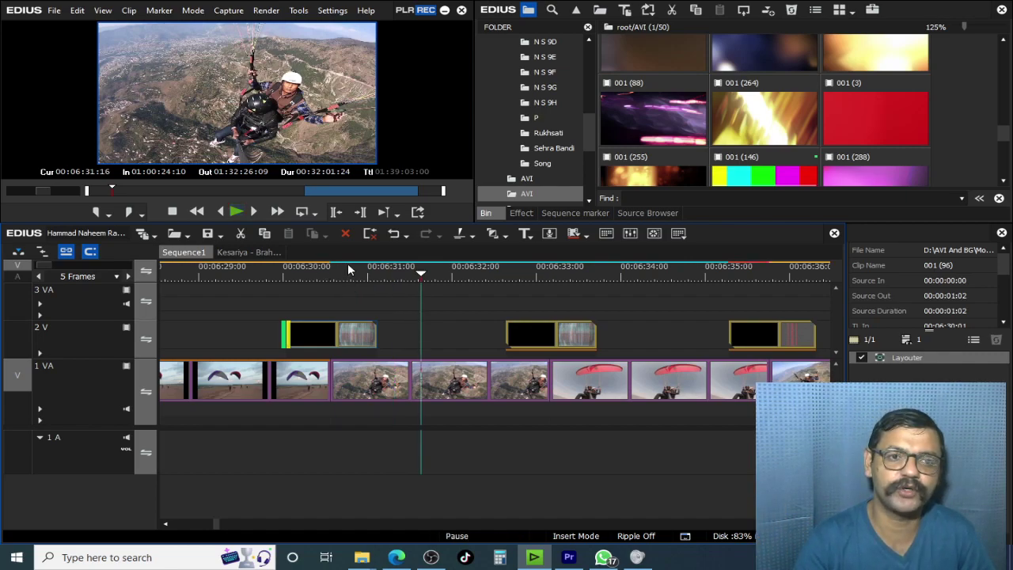
Place the light-ray clip 001 (42) from the other AVI bin folder on 2 V at 00:41:57:13, above the long paragliding footage
{"action": "scroll", "coordinate": [464, 345], "scroll_direction": "down", "scroll_amount": 6}
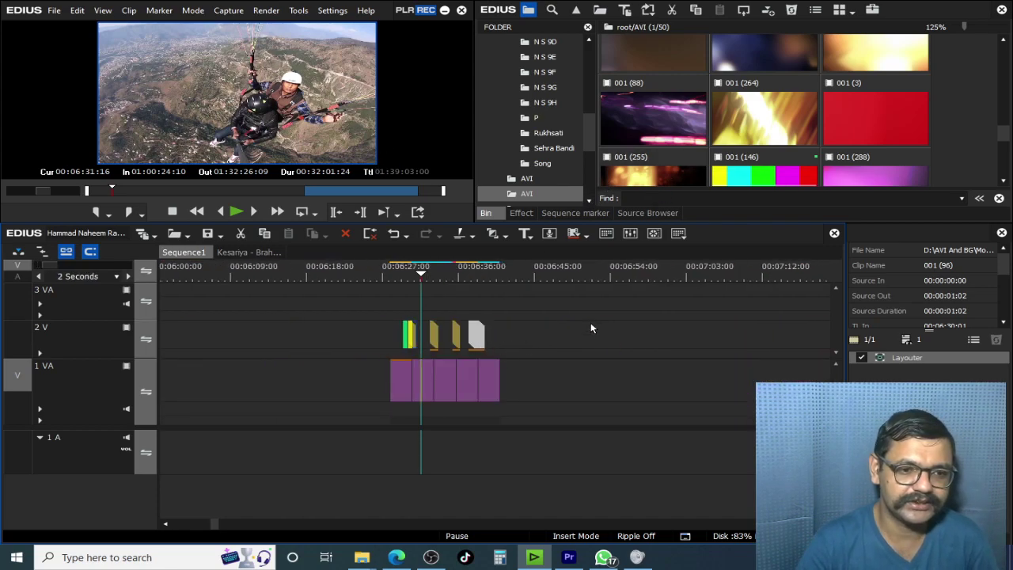
{"action": "scroll", "coordinate": [573, 286], "scroll_direction": "down", "scroll_amount": 3}
{"action": "left_click_drag", "start_coordinate": [521, 277], "coordinate": [565, 279]}
{"action": "scroll", "coordinate": [520, 280], "scroll_direction": "up", "scroll_amount": 2}
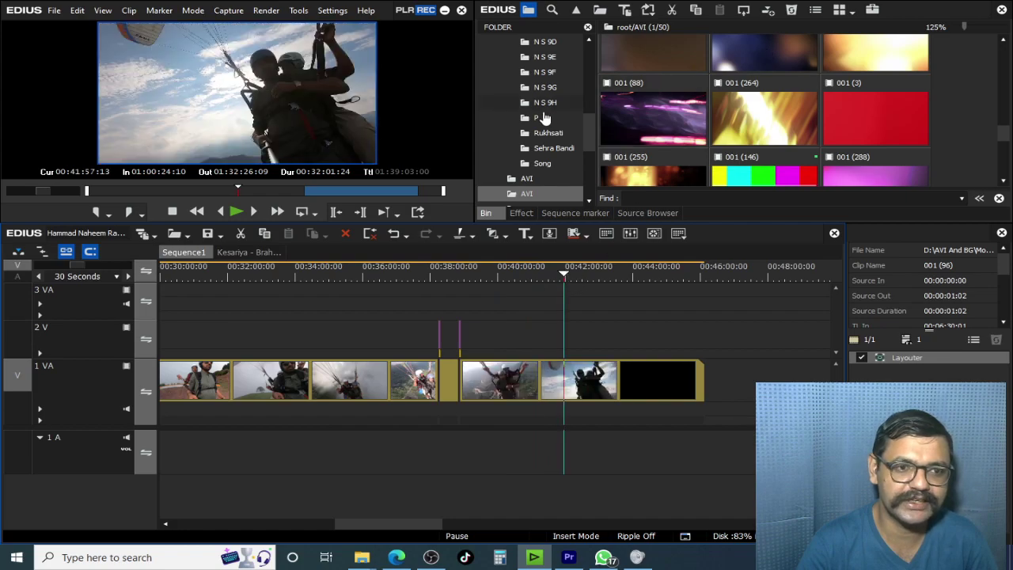
{"action": "left_click", "coordinate": [528, 179]}
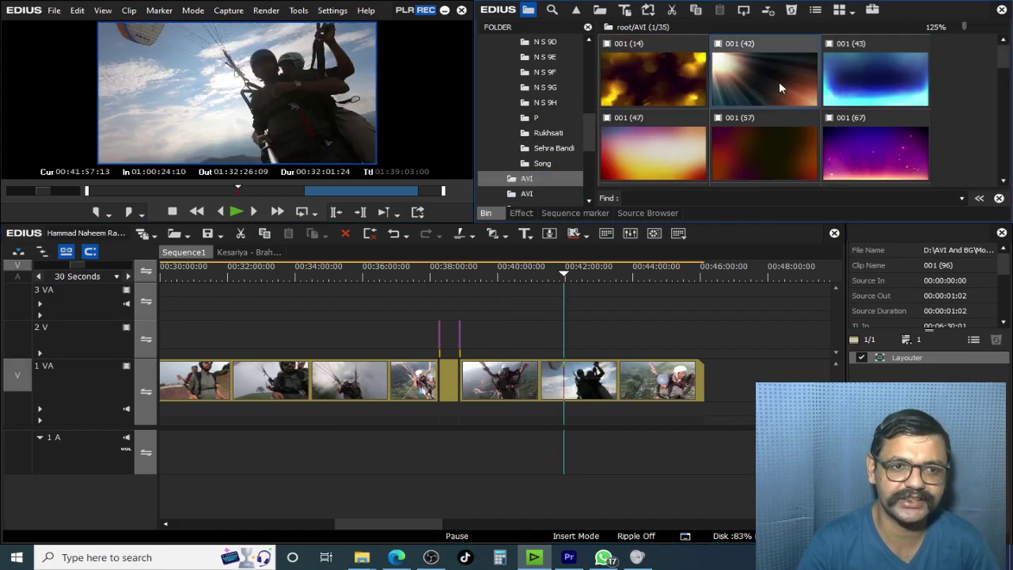
{"action": "left_click_drag", "start_coordinate": [683, 143], "coordinate": [459, 320]}
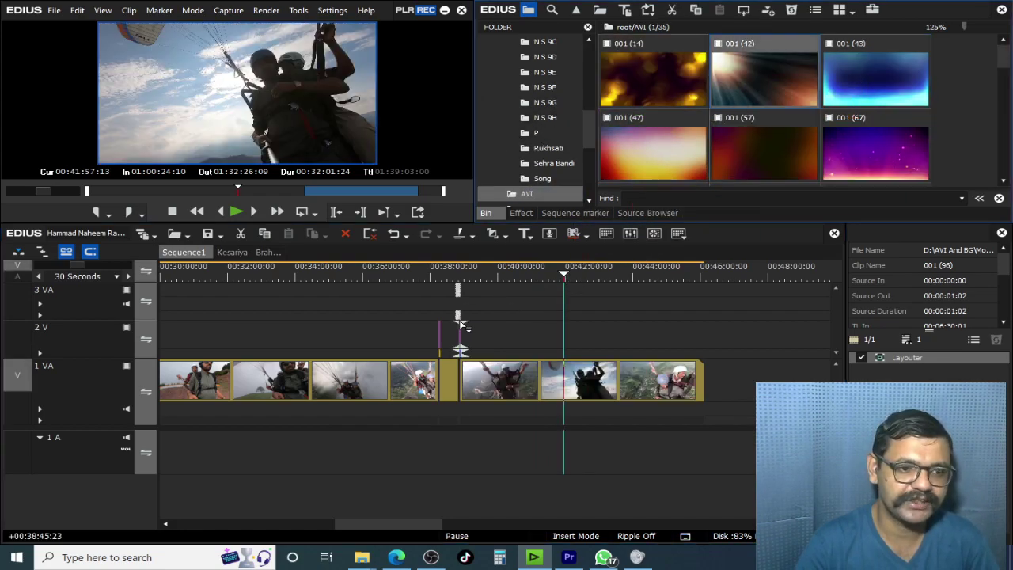
{"action": "left_click_drag", "start_coordinate": [567, 345], "coordinate": [567, 345]}
{"action": "scroll", "coordinate": [631, 349], "scroll_direction": "up", "scroll_amount": 5}
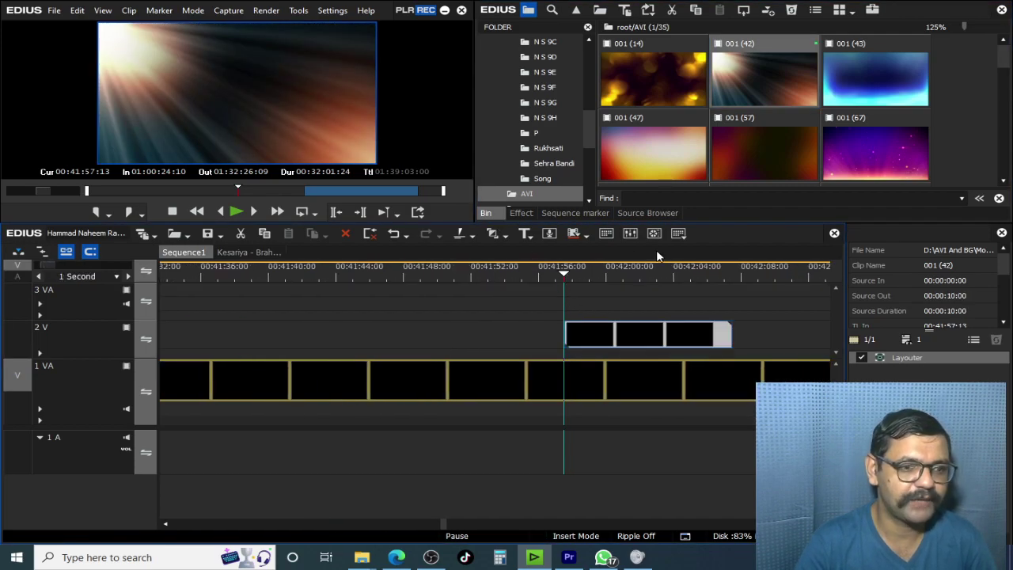
{"action": "left_click", "coordinate": [630, 278]}
Apply the Screen blend keyer to the 001 (42) overlay on 2 V and play the result
{"action": "scroll", "coordinate": [231, 409], "scroll_direction": "down", "scroll_amount": 3}
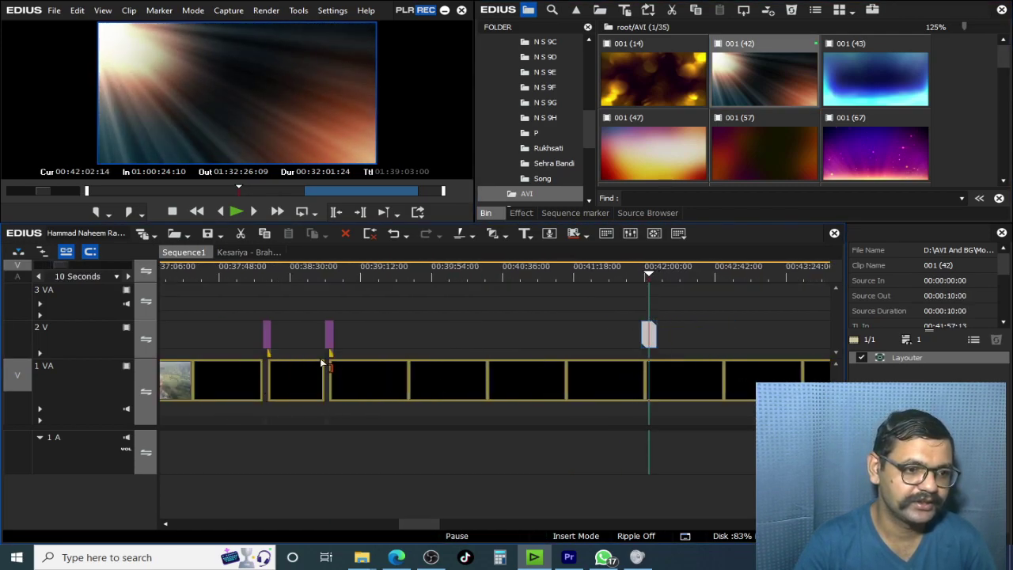
{"action": "scroll", "coordinate": [290, 317], "scroll_direction": "down", "scroll_amount": 2}
{"action": "left_click", "coordinate": [304, 273]}
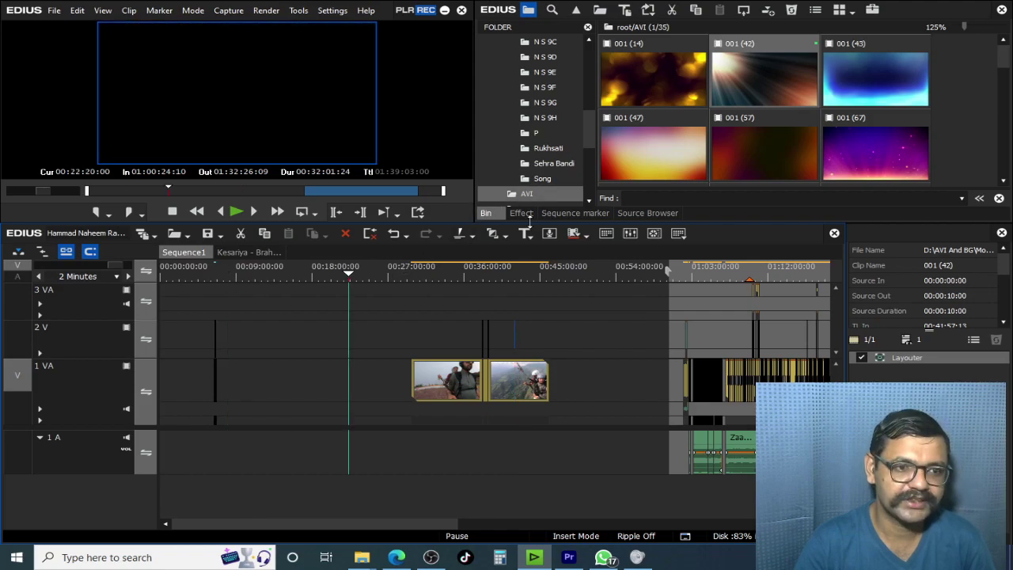
{"action": "left_click", "coordinate": [521, 213]}
{"action": "left_click", "coordinate": [520, 269]}
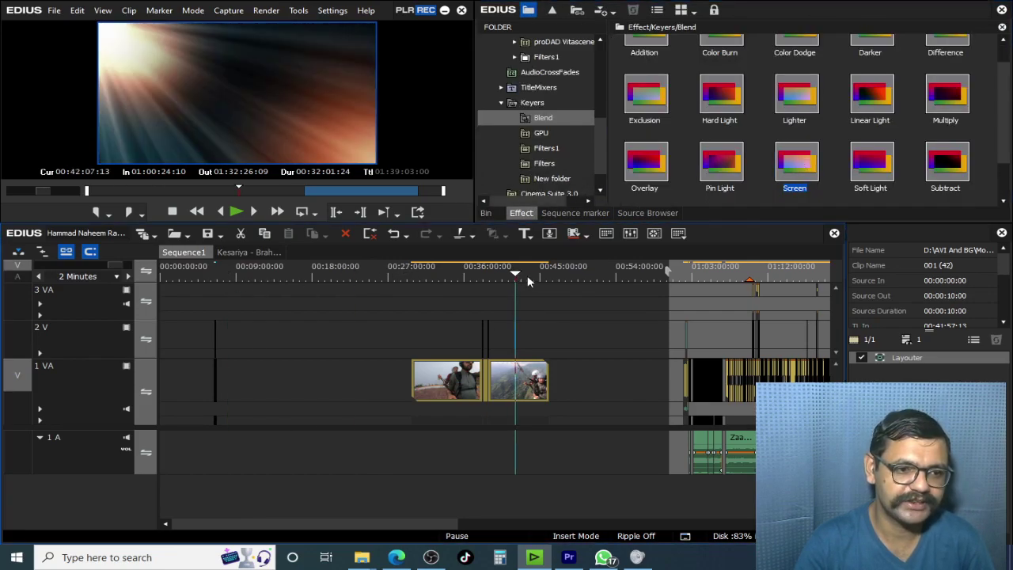
{"action": "scroll", "coordinate": [542, 323], "scroll_direction": "up", "scroll_amount": 7}
{"action": "left_click_drag", "start_coordinate": [840, 170], "coordinate": [476, 346]}
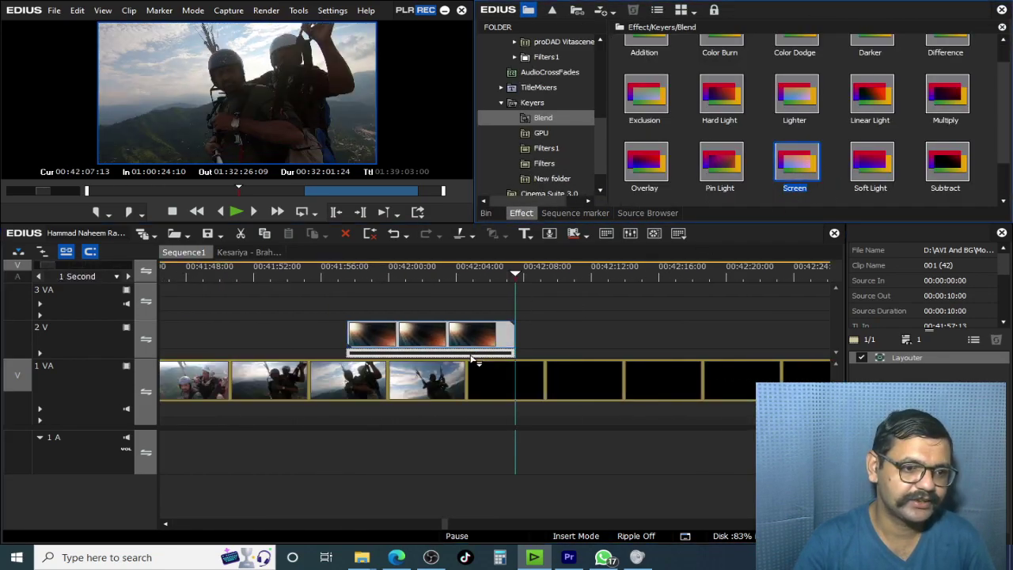
{"action": "key", "text": "space"}
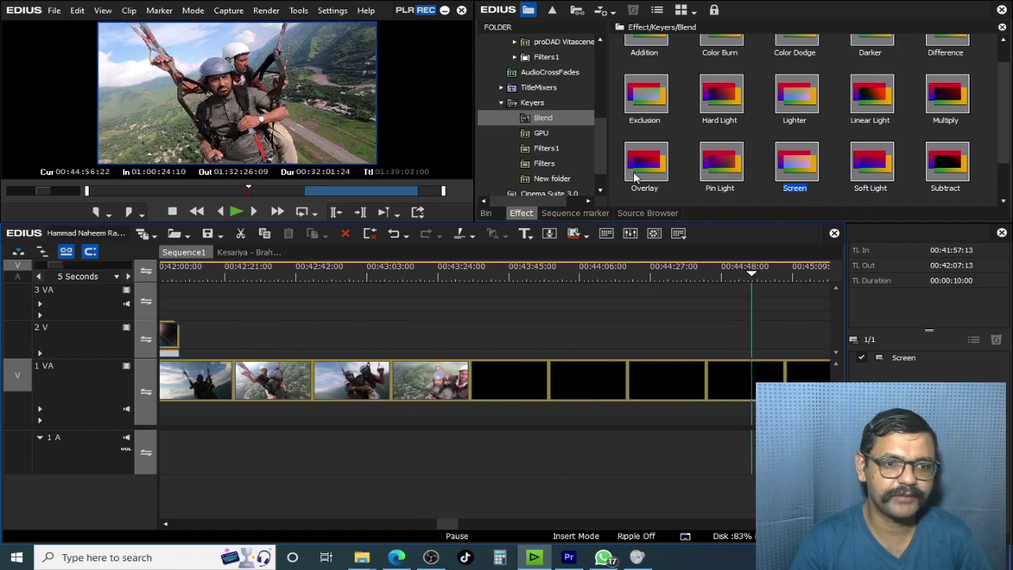
Place clip 001 (57) on 2 V at 00:44:54:09 and copy the Screen keyer from the 001 (42) overlay to it
{"action": "left_click", "coordinate": [486, 213]}
{"action": "left_click_drag", "start_coordinate": [792, 162], "coordinate": [701, 272]}
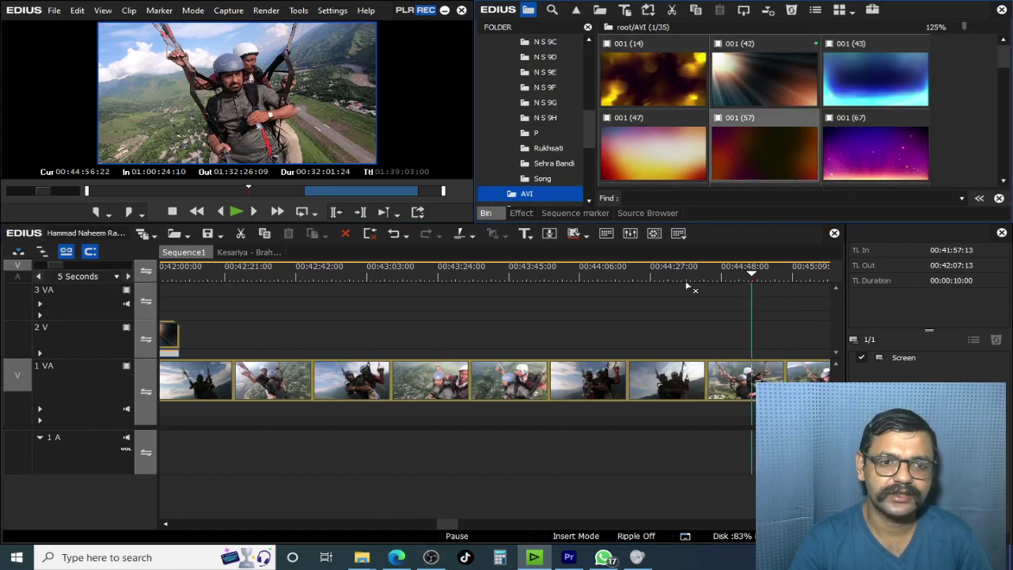
{"action": "left_click_drag", "start_coordinate": [745, 340], "coordinate": [745, 364]}
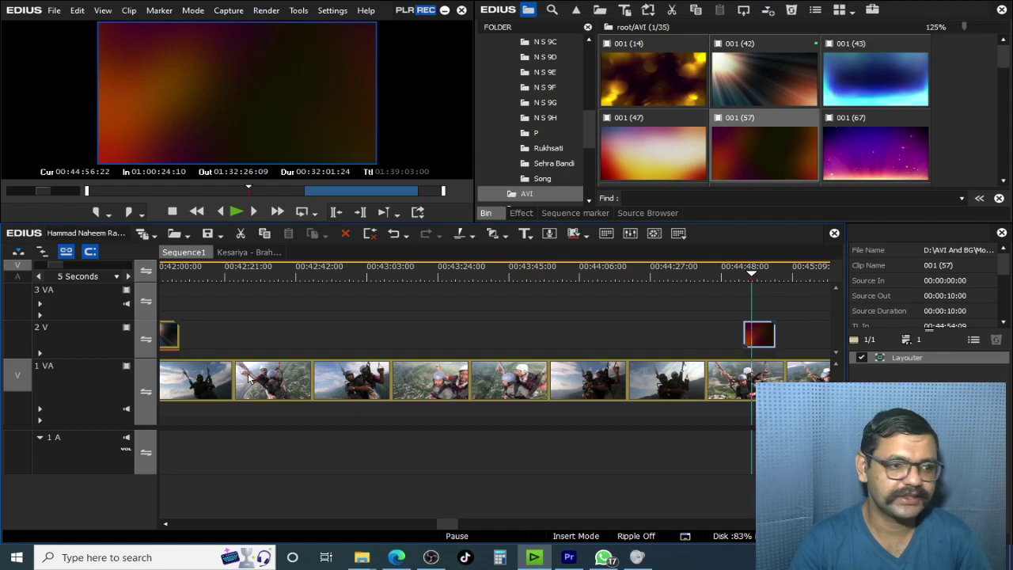
{"action": "left_click", "coordinate": [171, 355]}
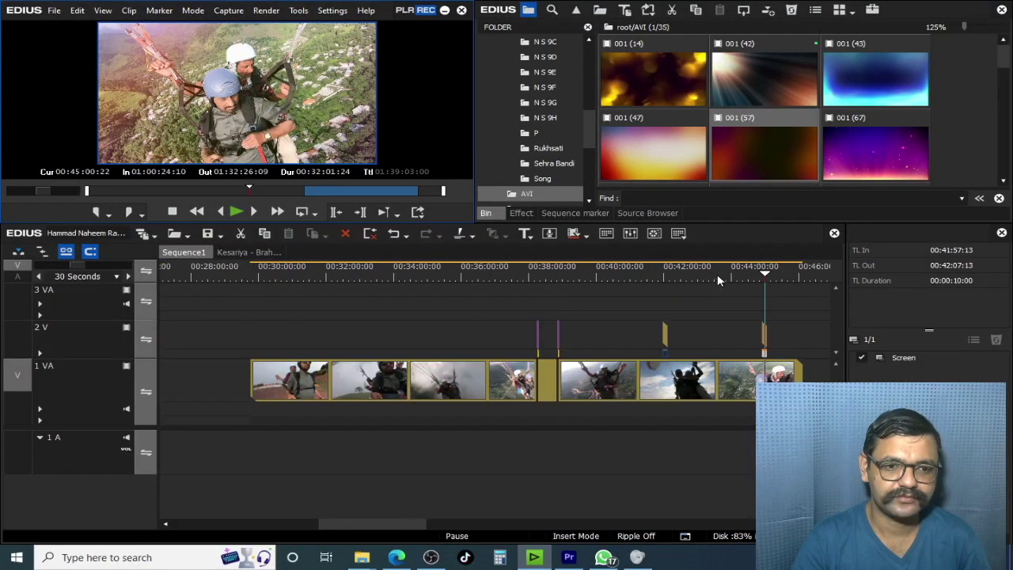
Place clip 001 (68) on 2 V at 00:45:33:17 with the Screen keyer copied from the 001 (57) overlay, and play it
{"action": "left_click", "coordinate": [786, 283]}
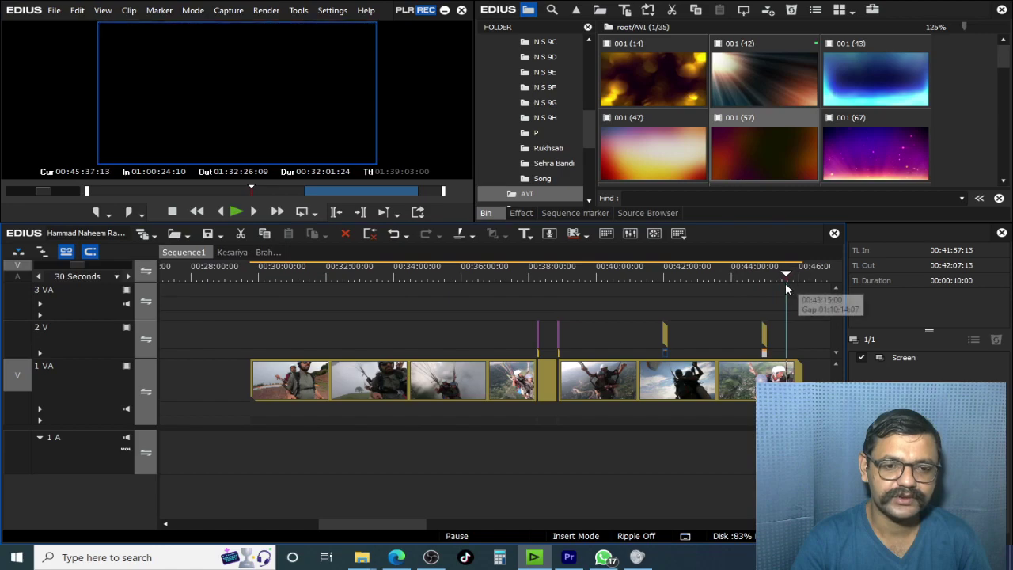
{"action": "scroll", "coordinate": [787, 287], "scroll_direction": "up", "scroll_amount": 4}
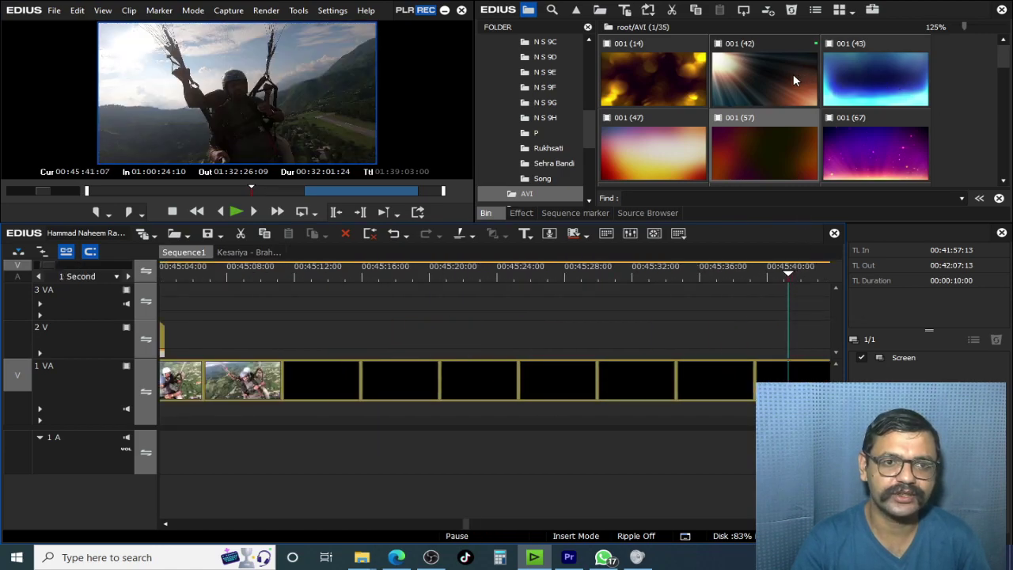
{"action": "scroll", "coordinate": [704, 145], "scroll_direction": "down", "scroll_amount": 3}
{"action": "left_click_drag", "start_coordinate": [702, 141], "coordinate": [661, 341]}
{"action": "left_click", "coordinate": [707, 279]}
{"action": "scroll", "coordinate": [568, 376], "scroll_direction": "down", "scroll_amount": 1}
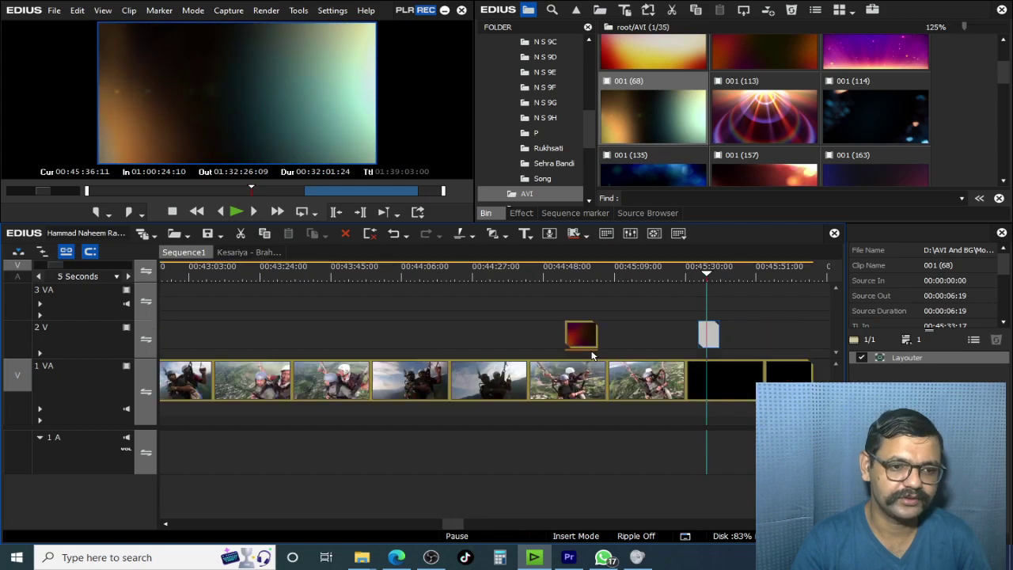
{"action": "left_click_drag", "start_coordinate": [587, 353], "coordinate": [698, 354]}
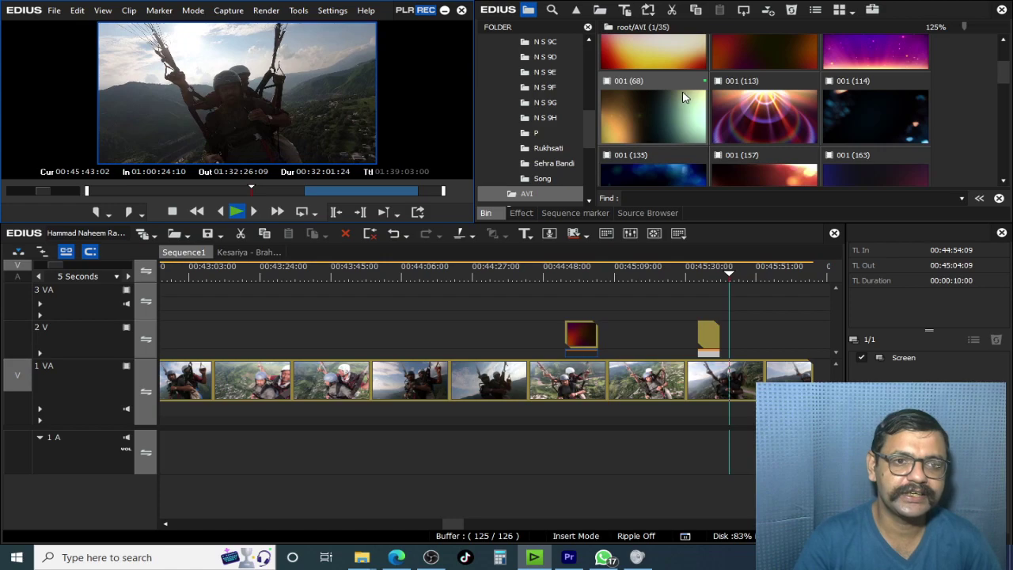
{"action": "key", "text": "space"}
Place the bright gradient clip 001 (47) on 2 V at 00:43:33:18 above the paragliding footage
{"action": "left_click_drag", "start_coordinate": [273, 354], "coordinate": [295, 340]}
{"action": "left_click", "coordinate": [305, 277]}
{"action": "scroll", "coordinate": [310, 289], "scroll_direction": "up", "scroll_amount": 1}
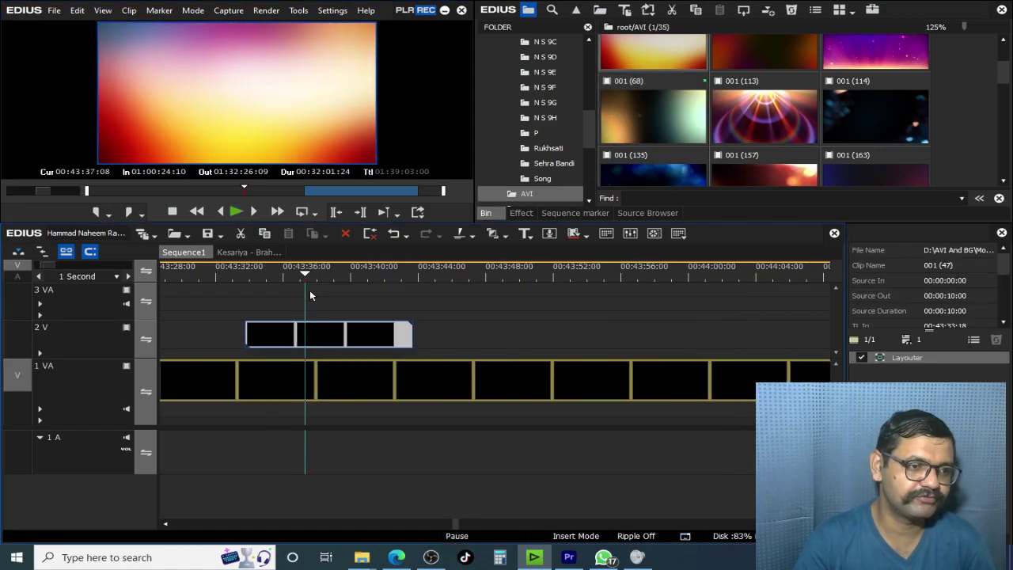
Apply the Soft Light blend keyer to the 001 (47) overlay and play the result full screen
{"action": "left_click", "coordinate": [319, 356]}
{"action": "left_click", "coordinate": [520, 213]}
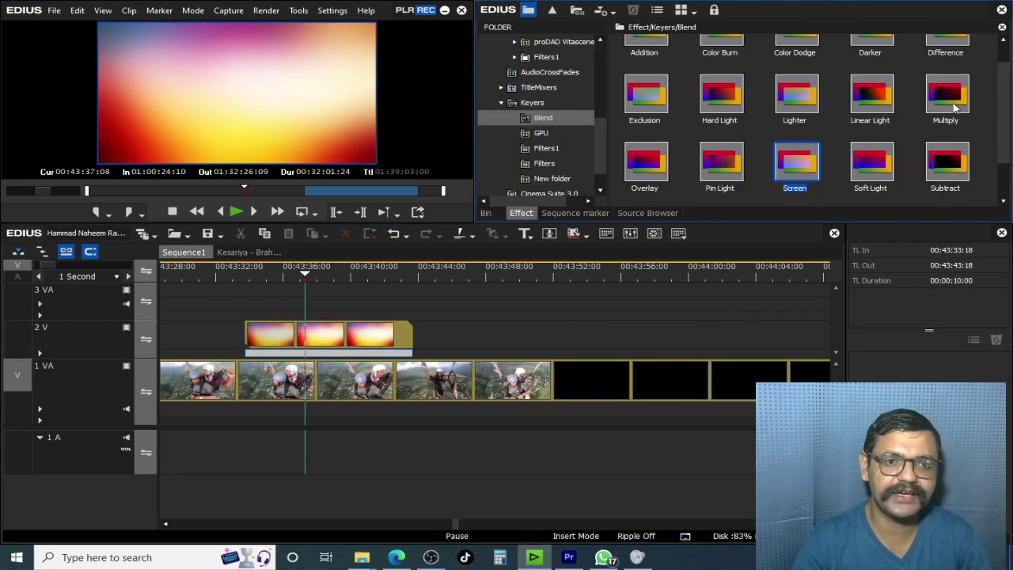
{"action": "left_click_drag", "start_coordinate": [440, 351], "coordinate": [356, 357]}
{"action": "double_click", "coordinate": [289, 159]}
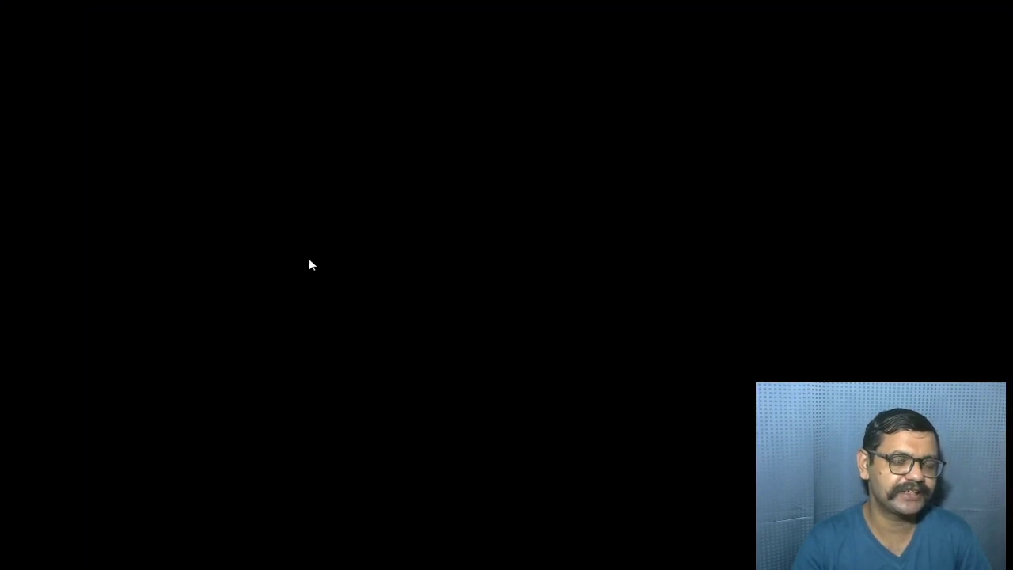
{"action": "key", "text": "space"}
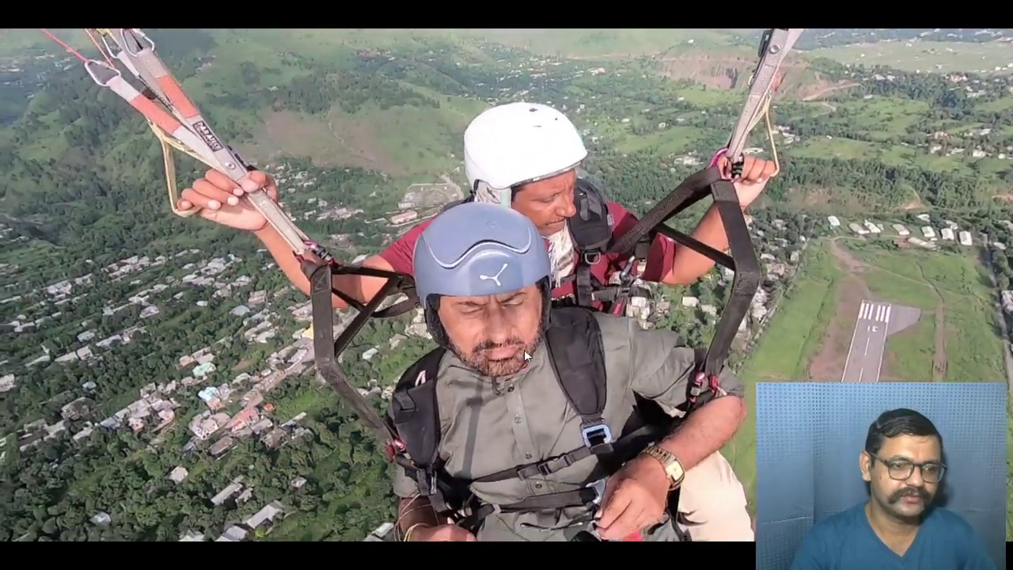
{"action": "key", "text": "Escape"}
{"action": "left_click_drag", "start_coordinate": [532, 275], "coordinate": [425, 185]}
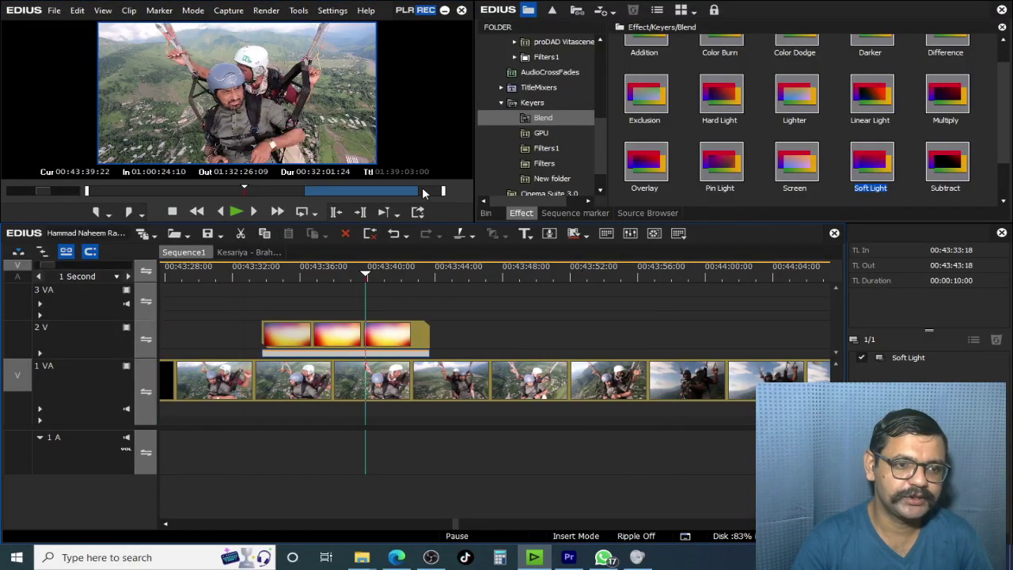
Check the duration setting of the still Still1212_00001 on 2 V at 00:38:50:16
{"action": "left_click", "coordinate": [492, 214]}
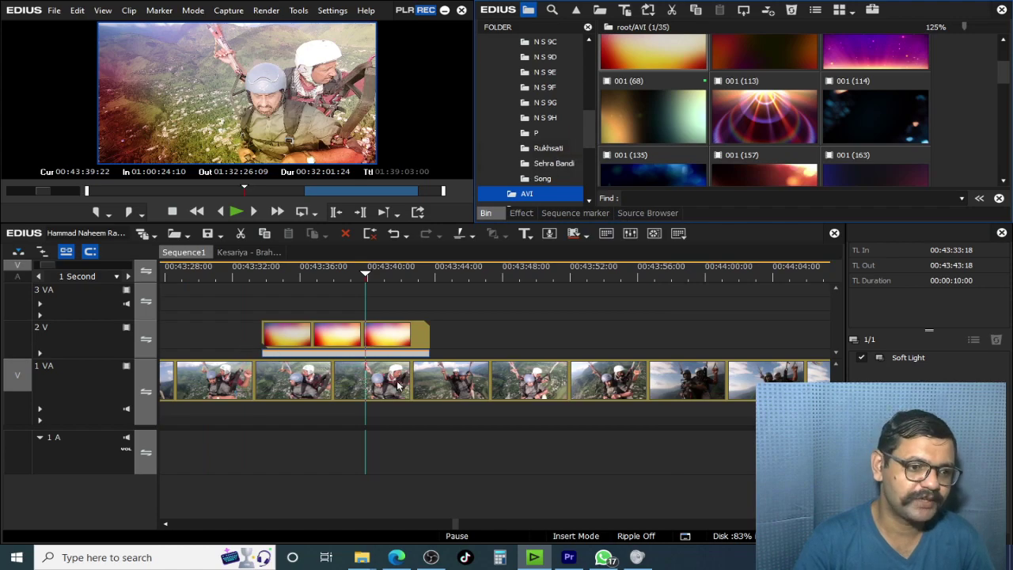
{"action": "scroll", "coordinate": [398, 380], "scroll_direction": "down", "scroll_amount": 3}
{"action": "left_click_drag", "start_coordinate": [362, 273], "coordinate": [246, 310]}
{"action": "scroll", "coordinate": [261, 326], "scroll_direction": "up", "scroll_amount": 6}
{"action": "left_click", "coordinate": [292, 339]}
{"action": "right_click", "coordinate": [292, 339]}
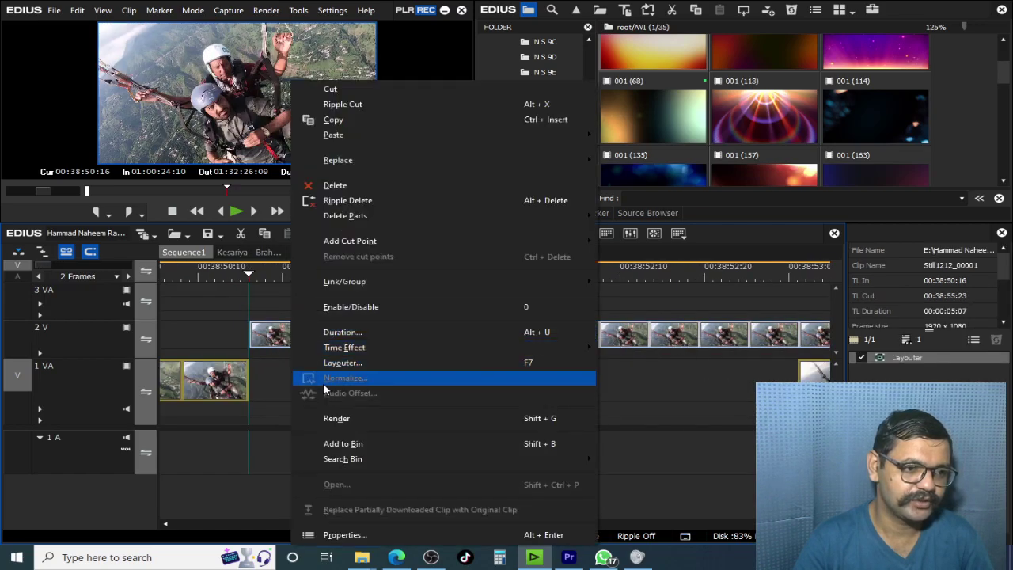
{"action": "left_click", "coordinate": [368, 332]}
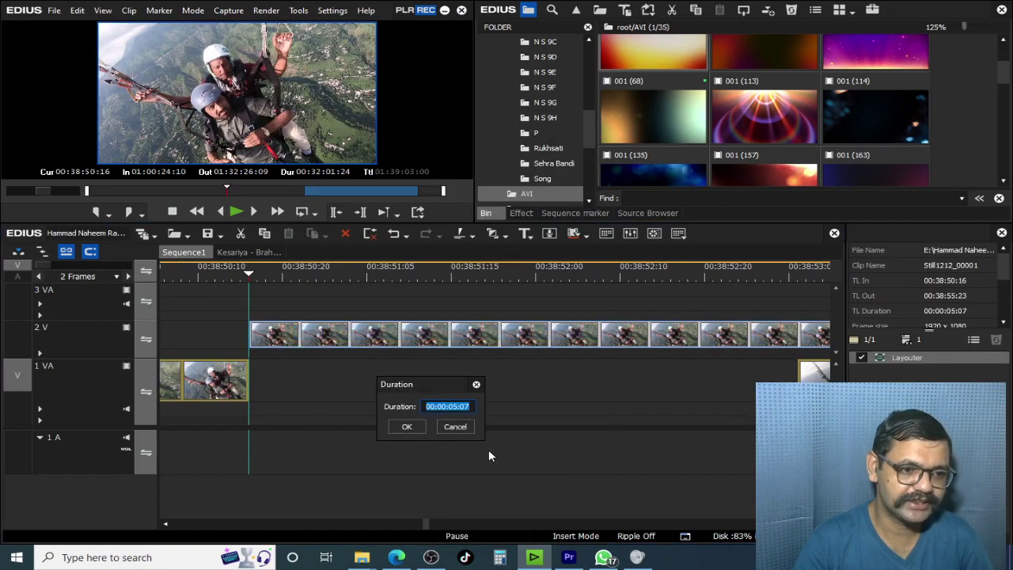
{"action": "key", "text": "ctrl+1"}
{"action": "key", "text": "Escape"}
{"action": "left_click", "coordinate": [454, 425]}
{"action": "scroll", "coordinate": [516, 310], "scroll_direction": "down", "scroll_amount": 3}
{"action": "left_click_drag", "start_coordinate": [642, 282], "coordinate": [530, 319]}
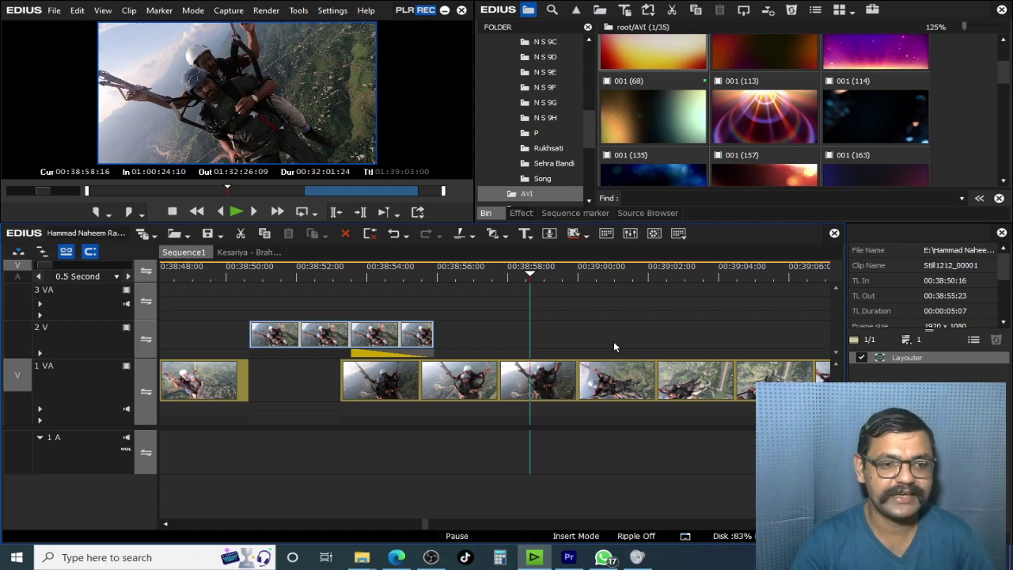
Capture a still of the frame at 00:38:58:16, cut the 1 VA clip there and turn on ripple mode
{"action": "key", "text": "ctrl+t"}
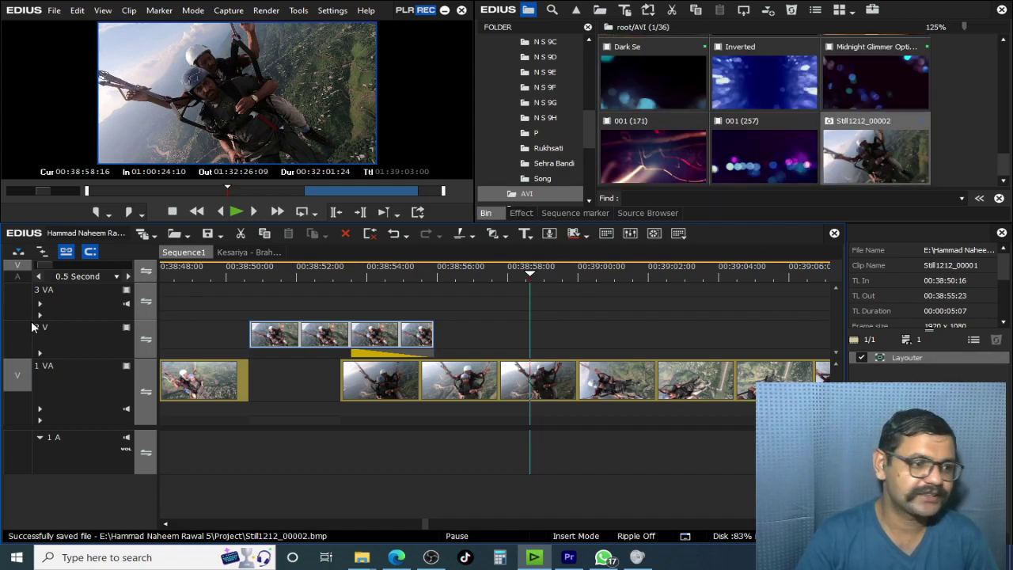
{"action": "left_click", "coordinate": [569, 383]}
{"action": "key", "text": "c"}
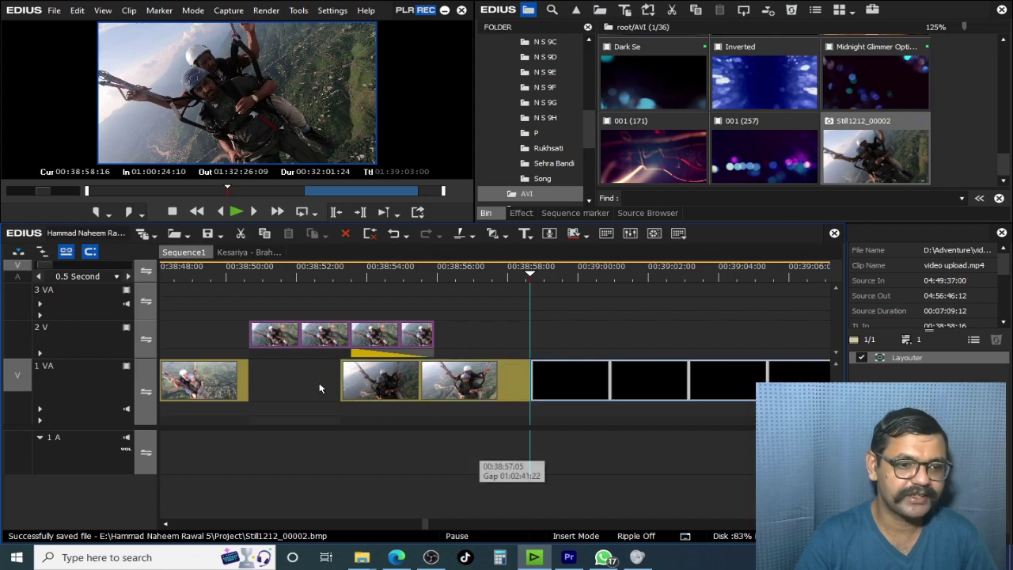
{"action": "left_click", "coordinate": [44, 252]}
Place the still Still1212_00002 on 2 V at 00:38:58:16, redoing the first misplaced drop, and play it
{"action": "left_click_drag", "start_coordinate": [875, 151], "coordinate": [522, 334]}
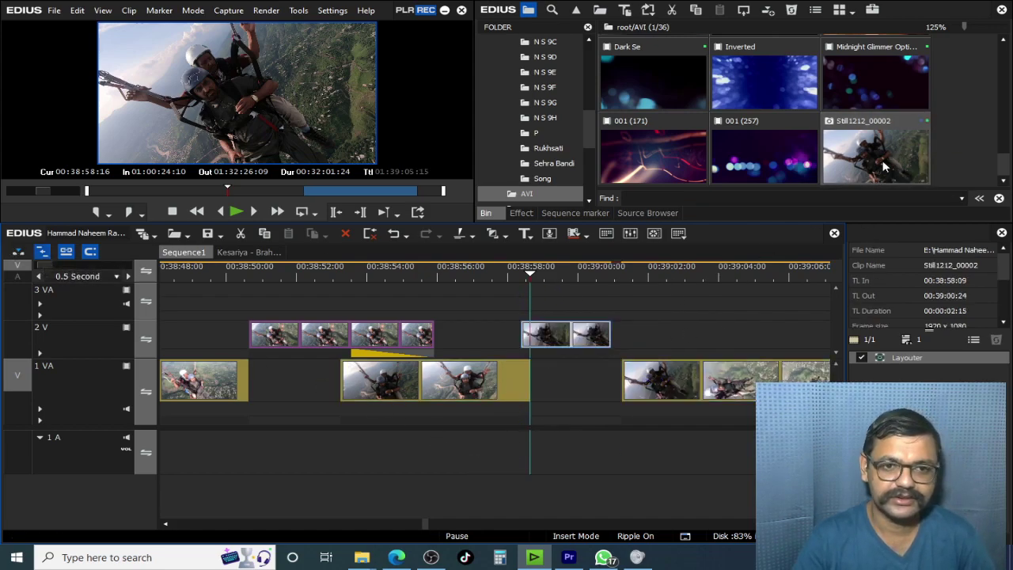
{"action": "key", "text": "ctrl+z"}
{"action": "left_click_drag", "start_coordinate": [886, 153], "coordinate": [510, 370]}
{"action": "key", "text": "space"}
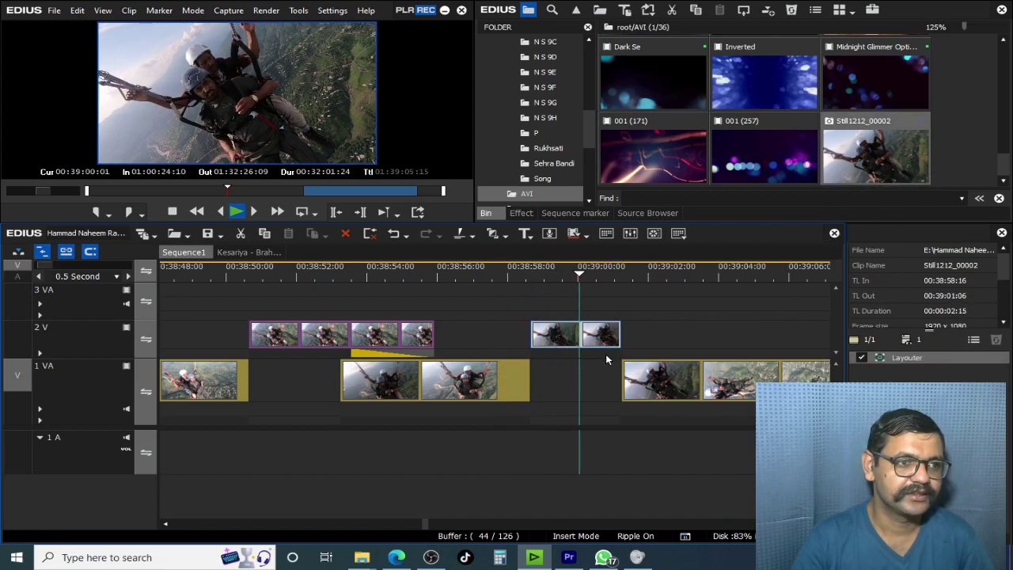
Check the duration setting of the still Still1212_00002, and undo its placement and the cut at 00:38:58:16
{"action": "right_click", "coordinate": [588, 341]}
{"action": "mouse_move", "coordinate": [683, 349]}
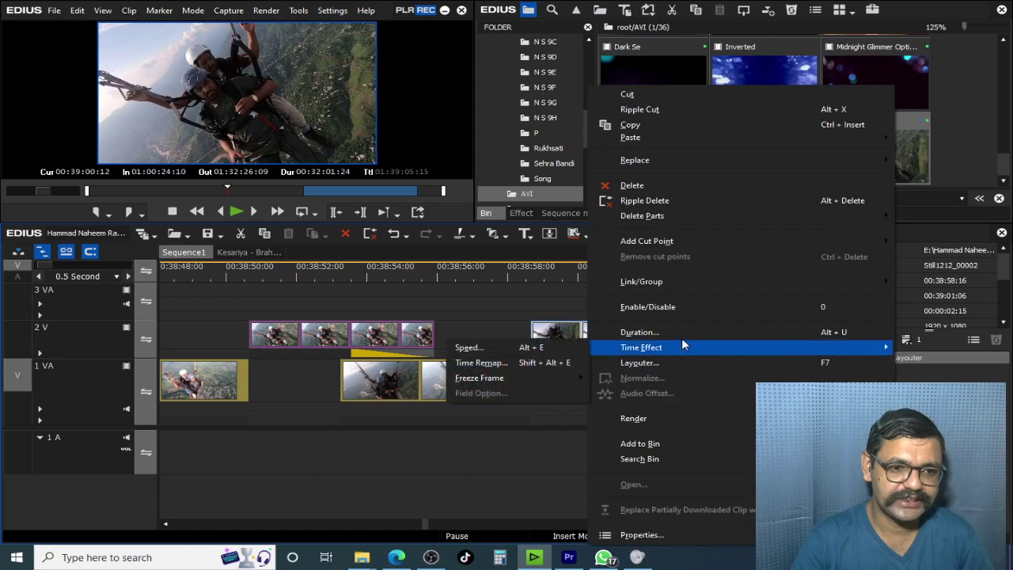
{"action": "left_click", "coordinate": [685, 331]}
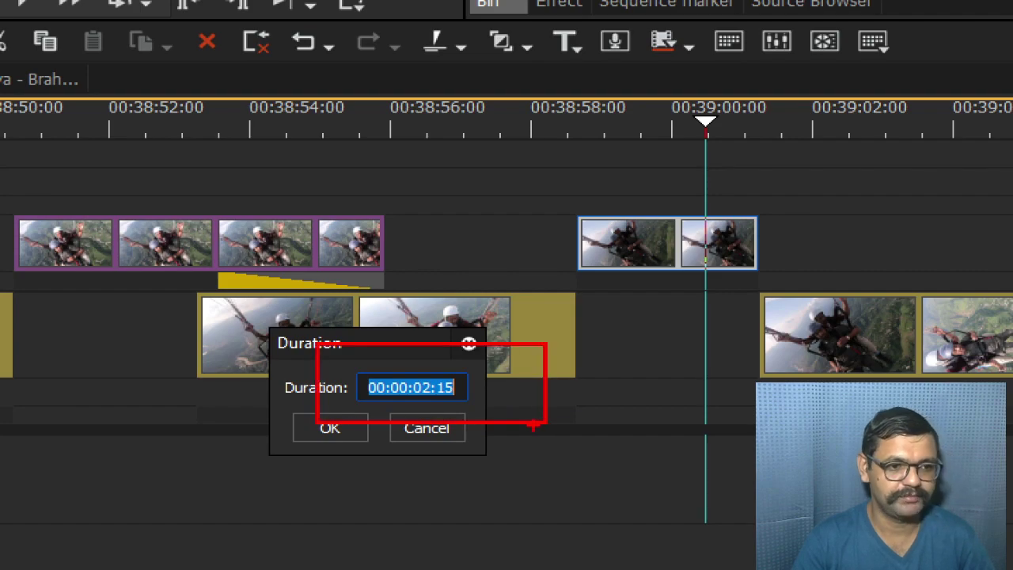
{"action": "key", "text": "Escape"}
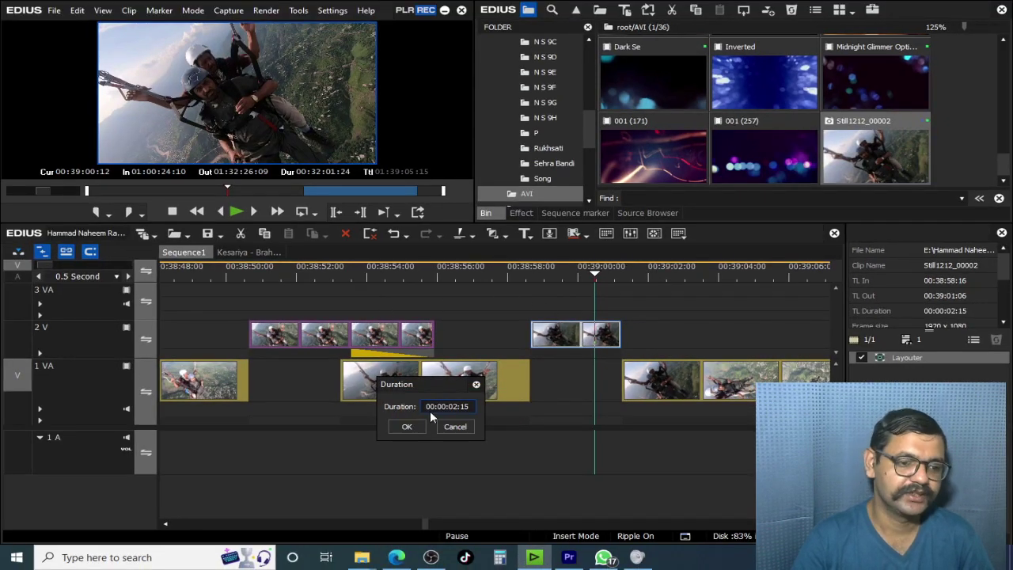
{"action": "left_click", "coordinate": [454, 429]}
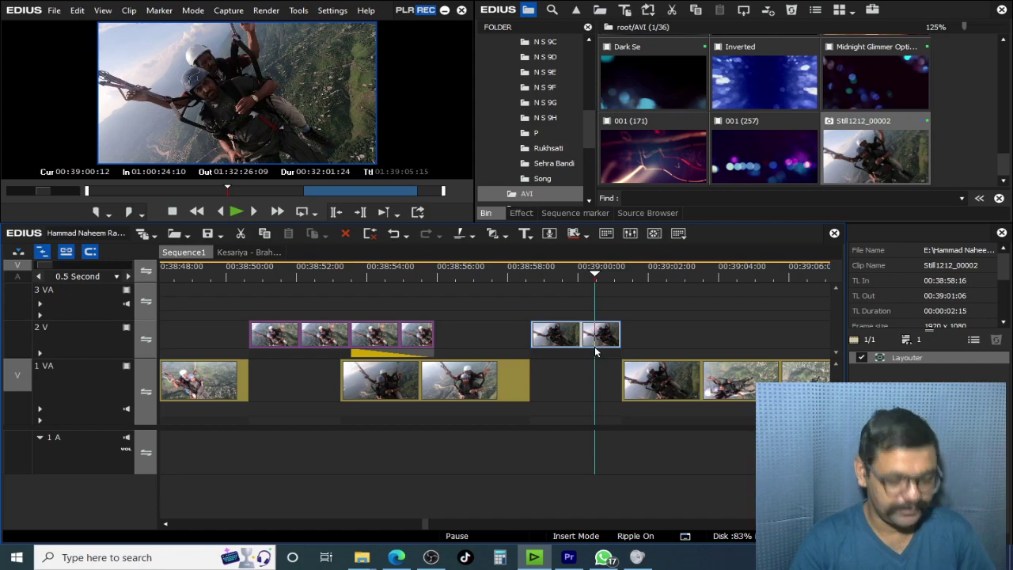
{"action": "key", "text": "ctrl+z"}
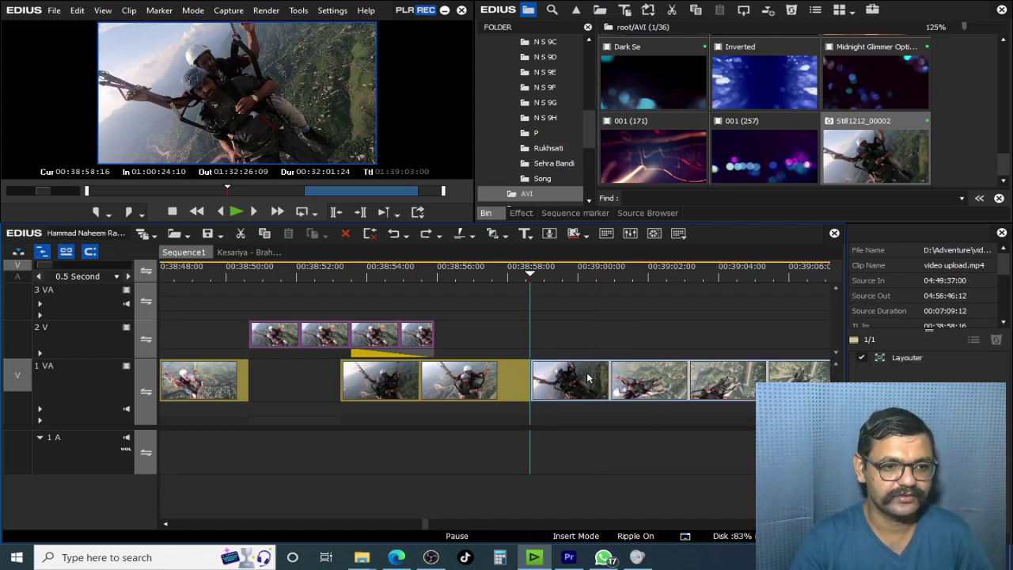
{"action": "key", "text": "ctrl+z"}
Open the source Duration settings in the User Settings
{"action": "left_click", "coordinate": [332, 10]}
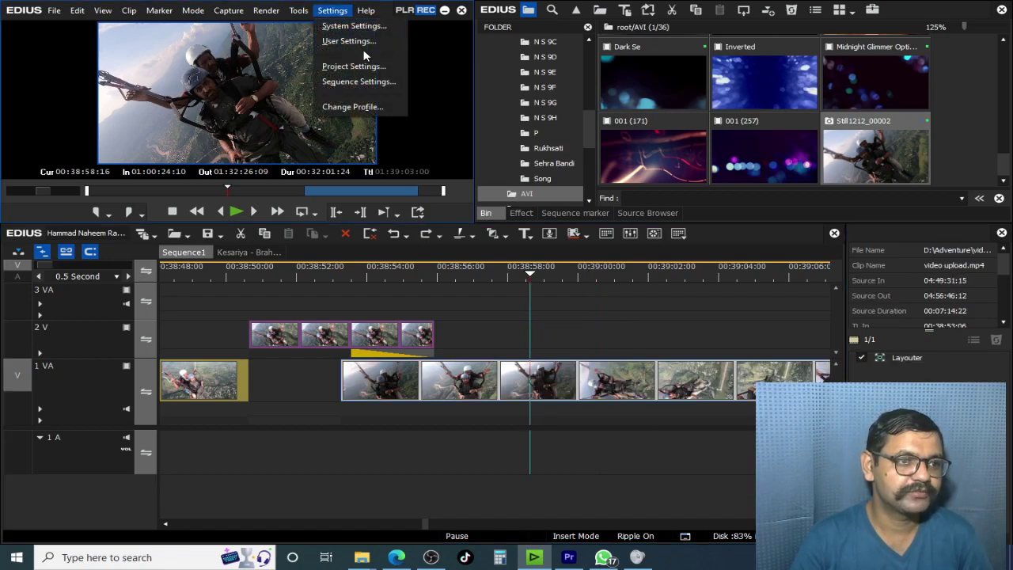
{"action": "left_click", "coordinate": [367, 43]}
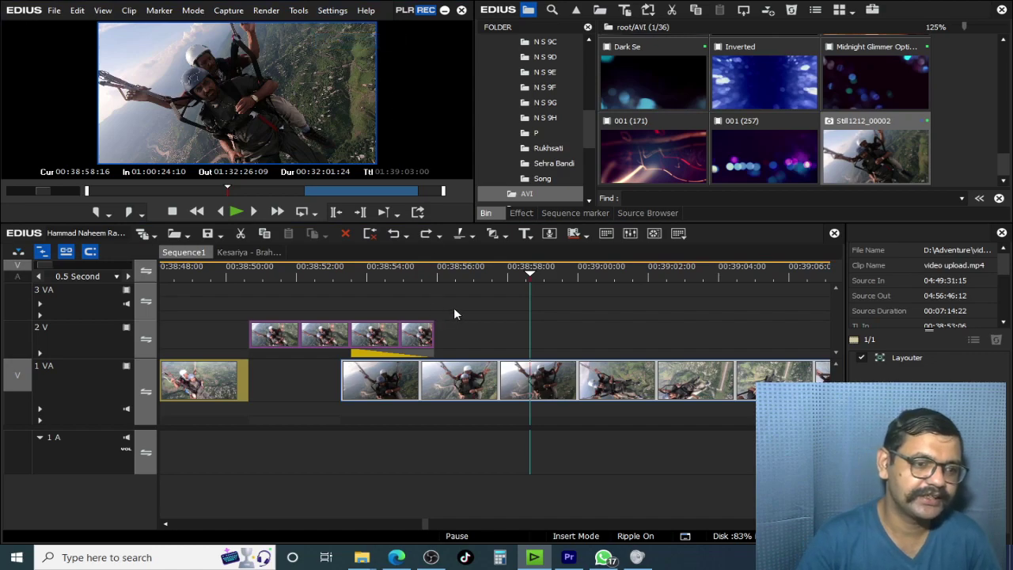
{"action": "left_click", "coordinate": [216, 145]}
{"action": "left_click", "coordinate": [208, 160]}
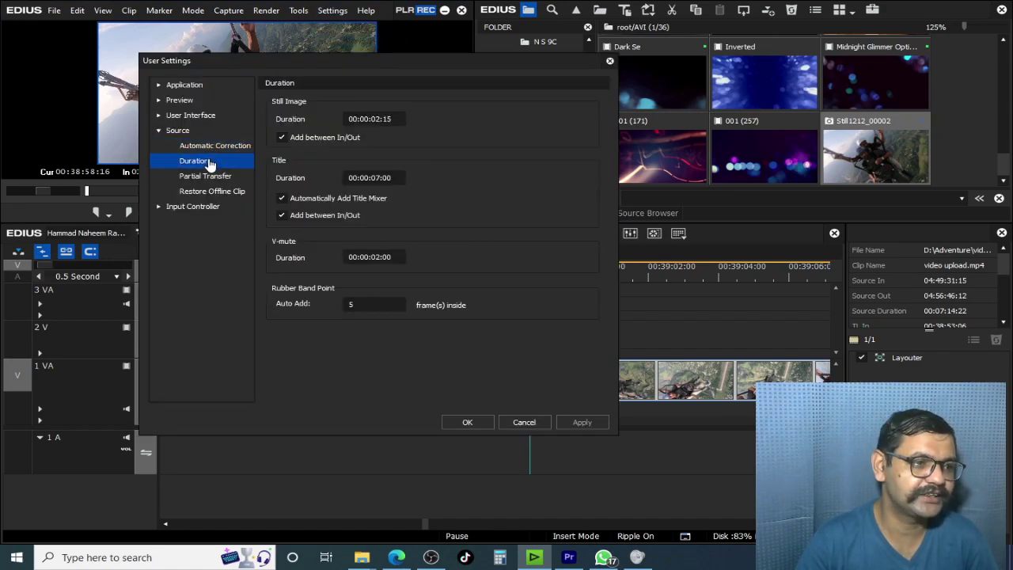
{"action": "left_click", "coordinate": [175, 131]}
{"action": "left_click", "coordinate": [215, 146]}
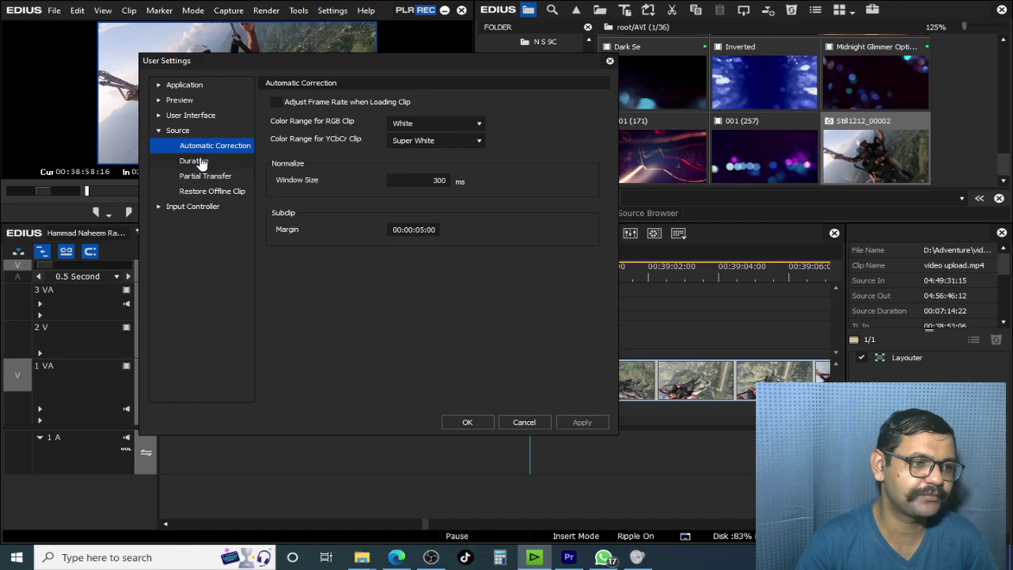
{"action": "left_click", "coordinate": [198, 162]}
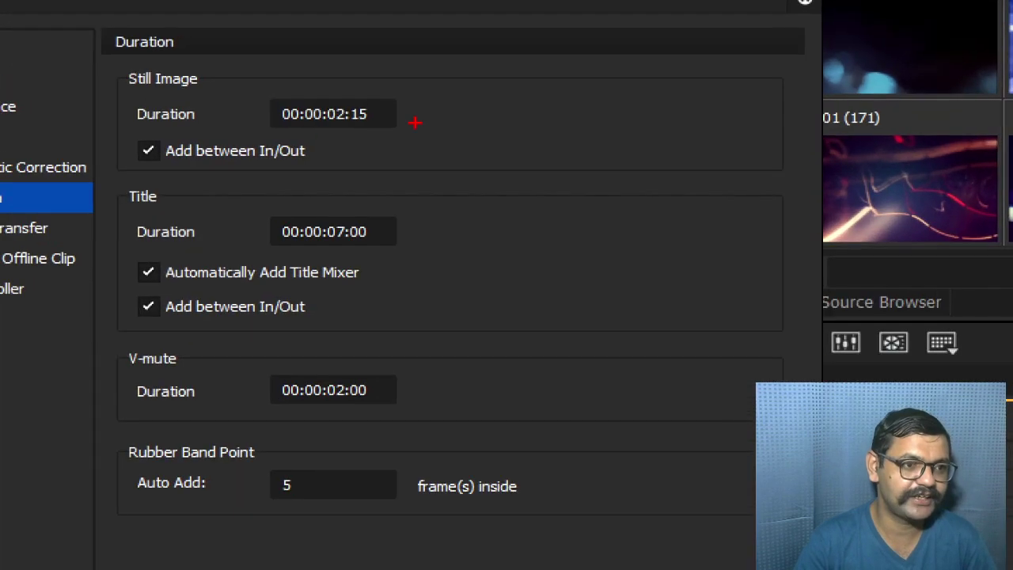
{"action": "left_click_drag", "start_coordinate": [327, 103], "coordinate": [440, 136]}
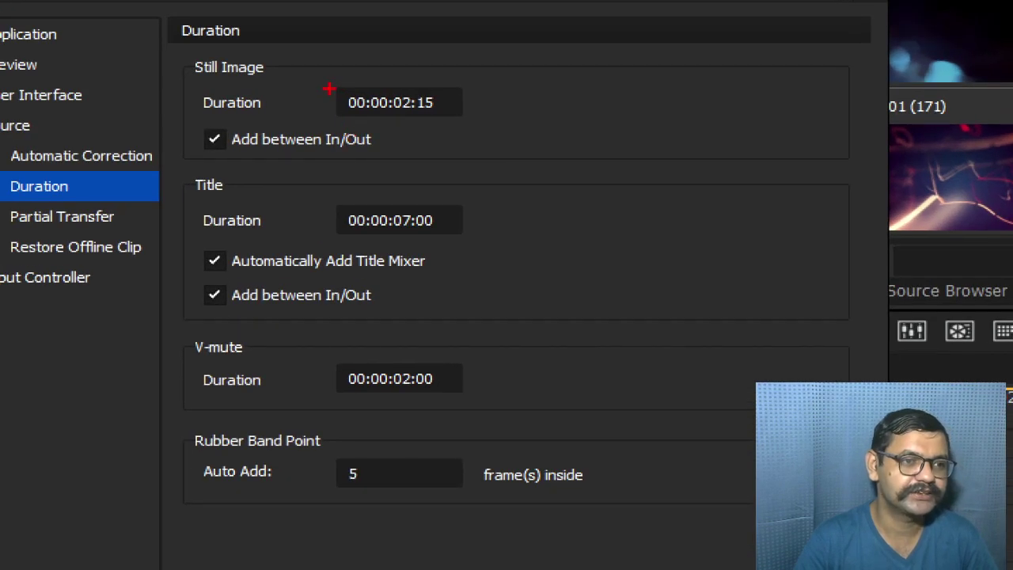
{"action": "mouse_move", "coordinate": [329, 88]}
{"action": "left_mouse_down"}
{"action": "mouse_move", "coordinate": [390, 126]}
{"action": "mouse_move", "coordinate": [330, 128]}
{"action": "left_mouse_up"}
{"action": "left_click_drag", "start_coordinate": [446, 86], "coordinate": [416, 133]}
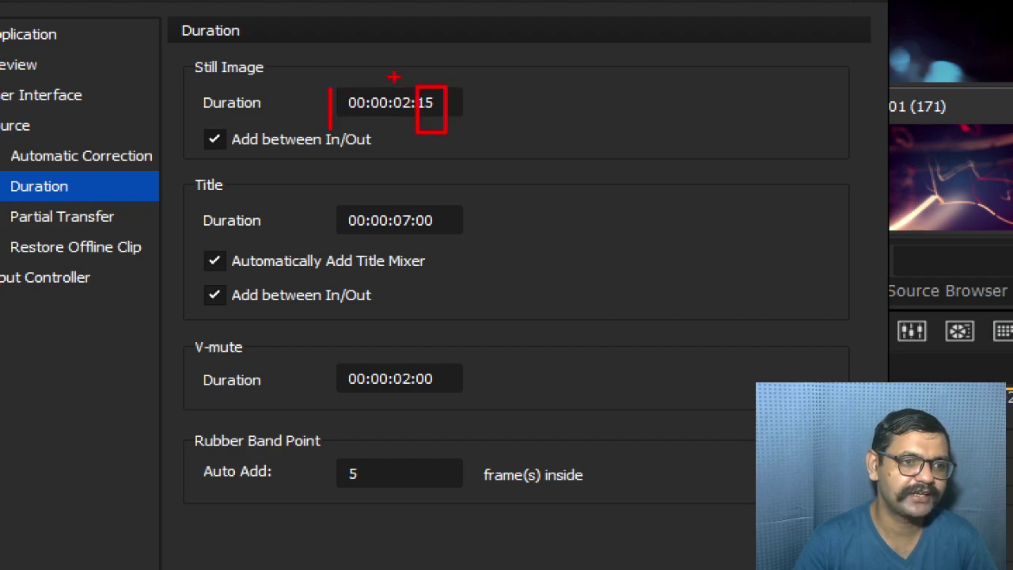
{"action": "mouse_move", "coordinate": [397, 74]}
{"action": "left_mouse_down"}
{"action": "mouse_move", "coordinate": [420, 117]}
{"action": "mouse_move", "coordinate": [398, 115]}
{"action": "left_mouse_up"}
{"action": "left_click_drag", "start_coordinate": [331, 84], "coordinate": [373, 119]}
{"action": "key", "text": "Escape"}
Set the default still image duration to 00:00:10:00 and confirm the settings
{"action": "left_click", "coordinate": [376, 122]}
{"action": "double_click", "coordinate": [379, 118]}
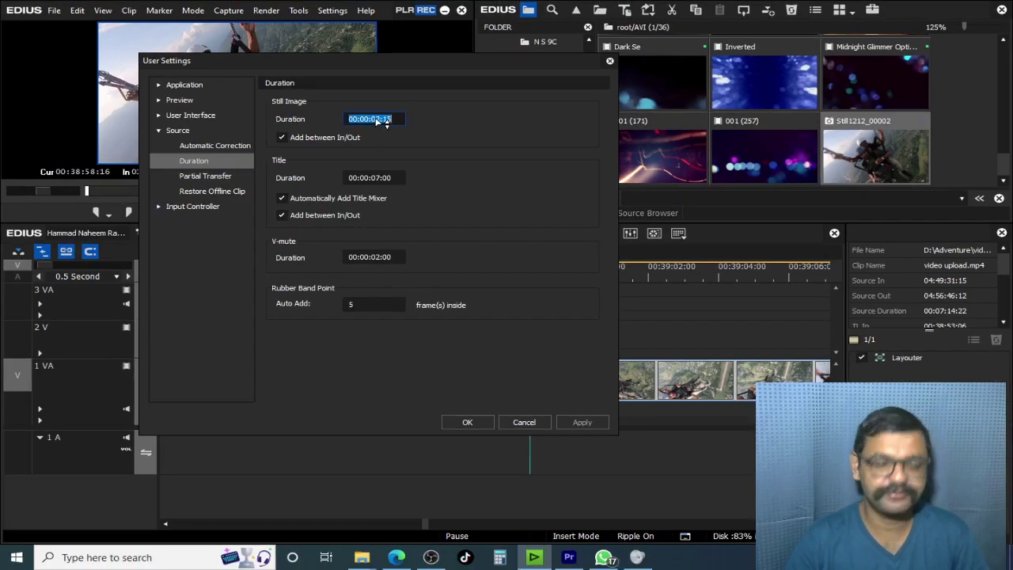
{"action": "type", "text": "00"}
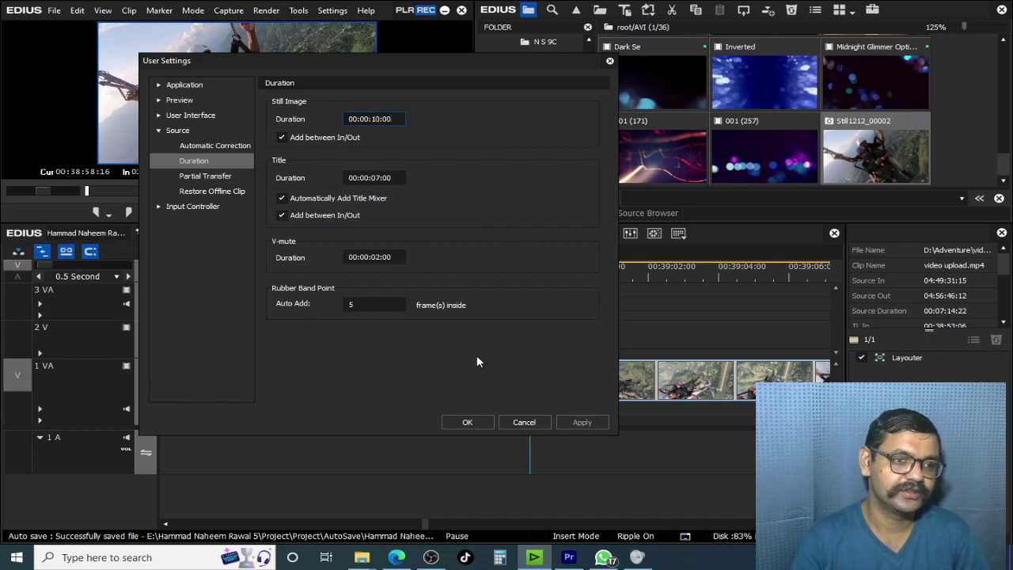
{"action": "left_click", "coordinate": [482, 425]}
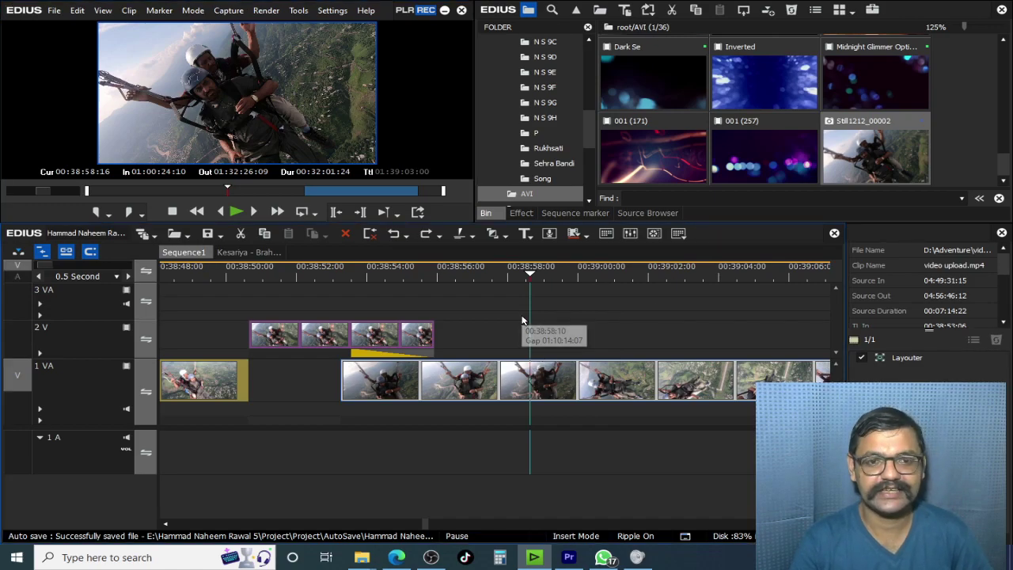
Capture a new still at 00:38:58:16, cut the 1 VA clip there and place the still on 2 V at the cut
{"action": "key", "text": "ctrl+t"}
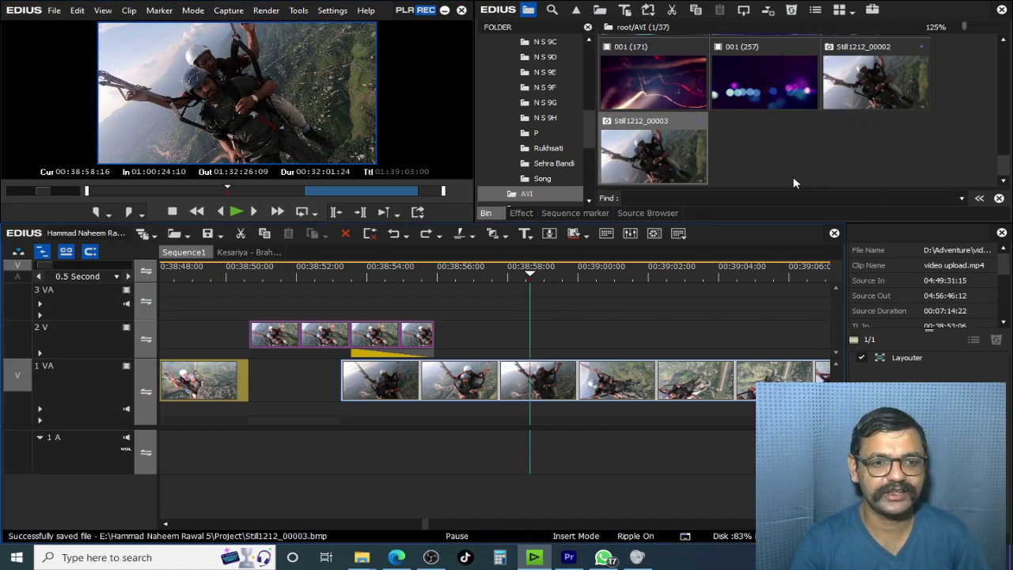
{"action": "key", "text": "c"}
{"action": "left_click_drag", "start_coordinate": [646, 182], "coordinate": [538, 349]}
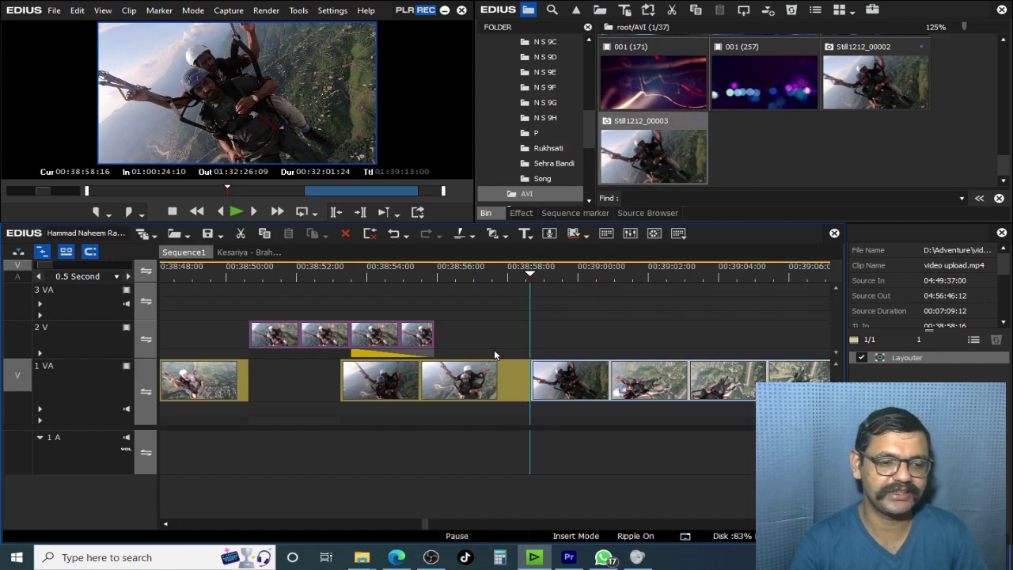
Check the duration setting of the still Still1212_00003 on 2 V
{"action": "scroll", "coordinate": [587, 311], "scroll_direction": "down", "scroll_amount": 2}
{"action": "left_click", "coordinate": [580, 277]}
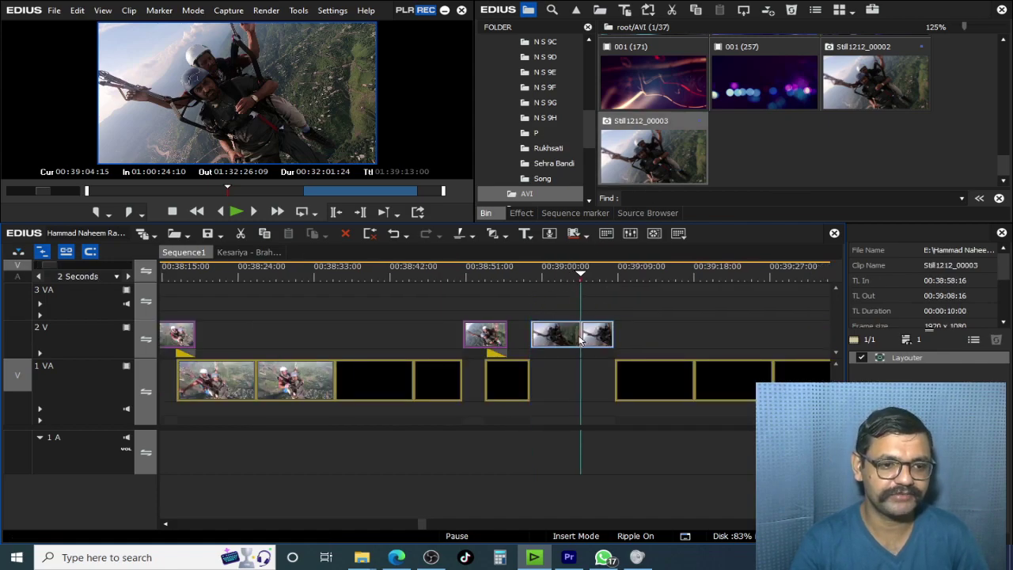
{"action": "key", "text": "alt+u"}
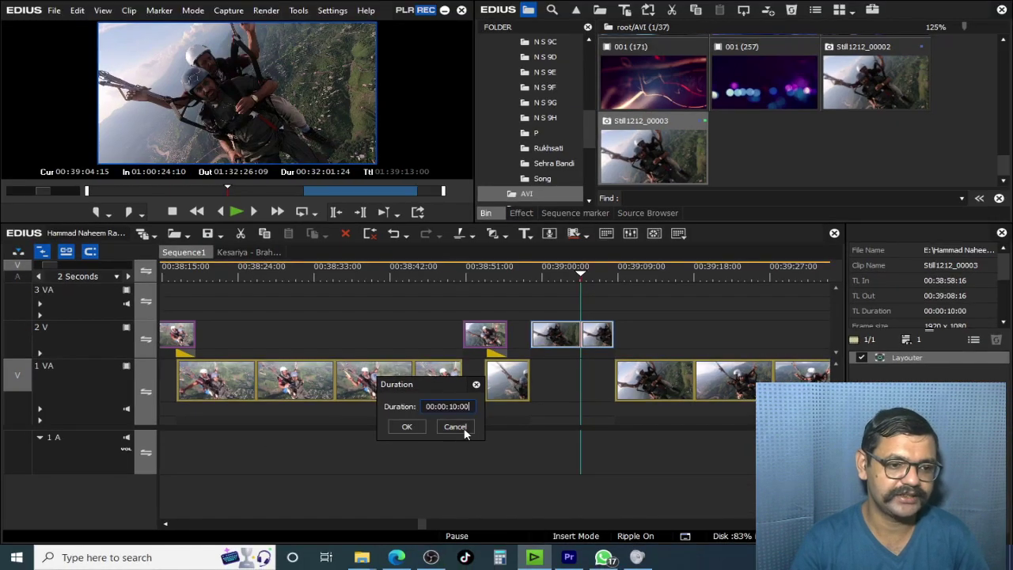
{"action": "left_click", "coordinate": [425, 419]}
Place the 04:43:57:11 to 04:45:13:11 section of video upload.mp4 with its audio on 1 VA at 00:27:28:18
{"action": "key", "text": "ctrl+minus"}
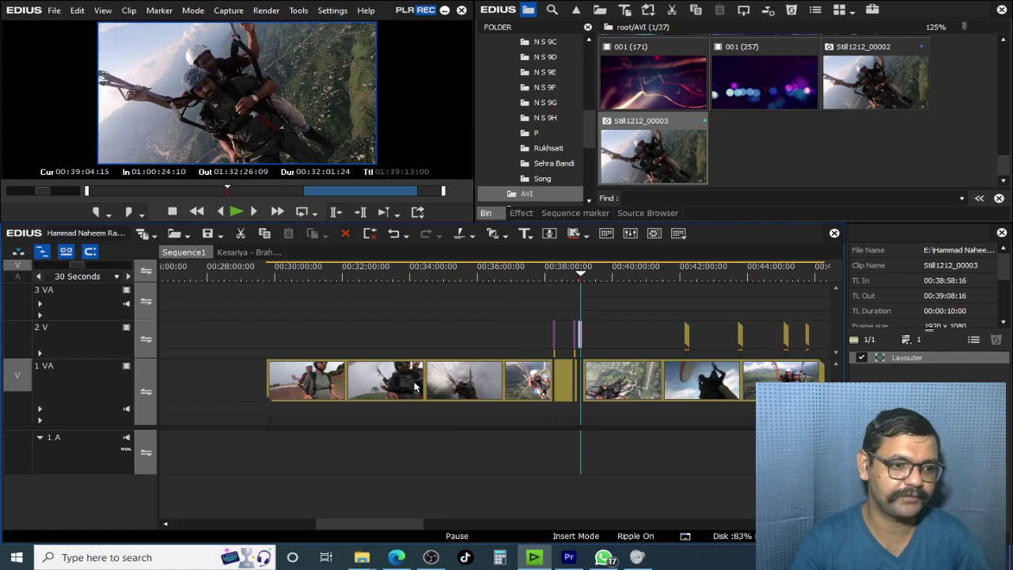
{"action": "double_click", "coordinate": [414, 383]}
{"action": "left_click_drag", "start_coordinate": [139, 189], "coordinate": [218, 199]}
{"action": "key", "text": "i"}
{"action": "key", "text": "o"}
{"action": "left_click_drag", "start_coordinate": [212, 130], "coordinate": [189, 402]}
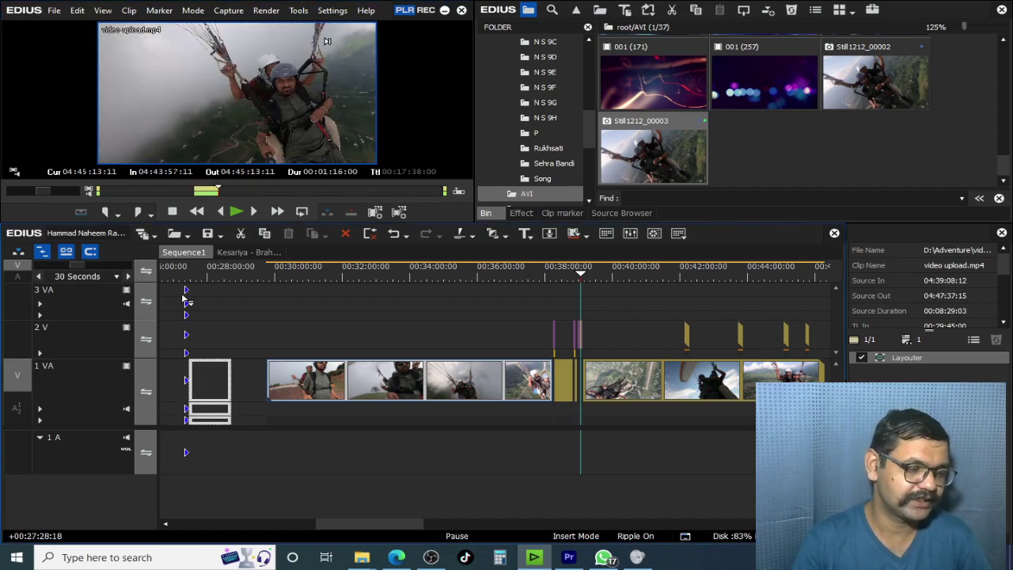
Split the inserted clip at 00:27:42:16 and fade in the second part's audio from silence using volume rubber-band points
{"action": "left_click", "coordinate": [187, 273]}
{"action": "scroll", "coordinate": [222, 379], "scroll_direction": "up", "scroll_amount": 5}
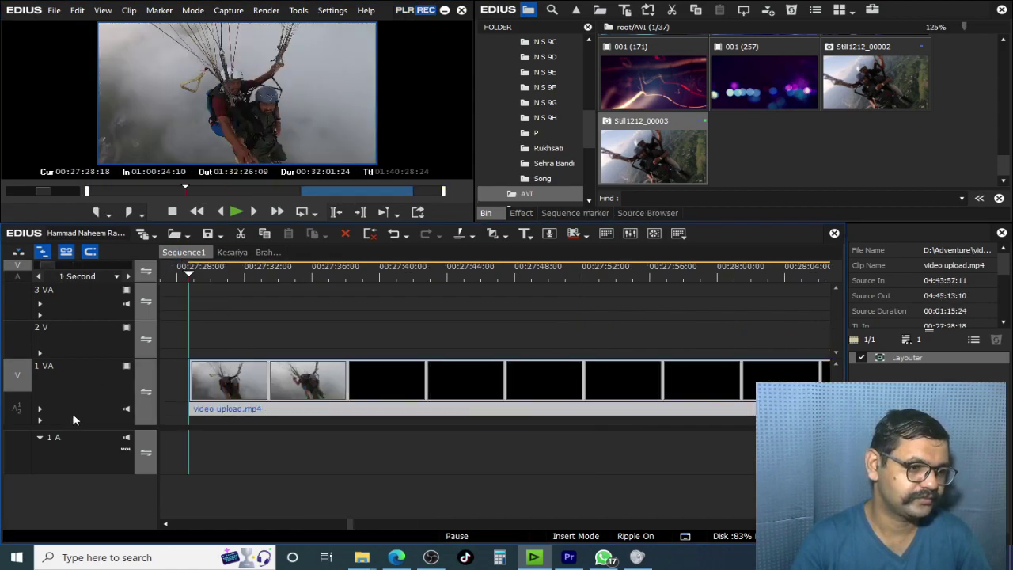
{"action": "left_click", "coordinate": [40, 408]}
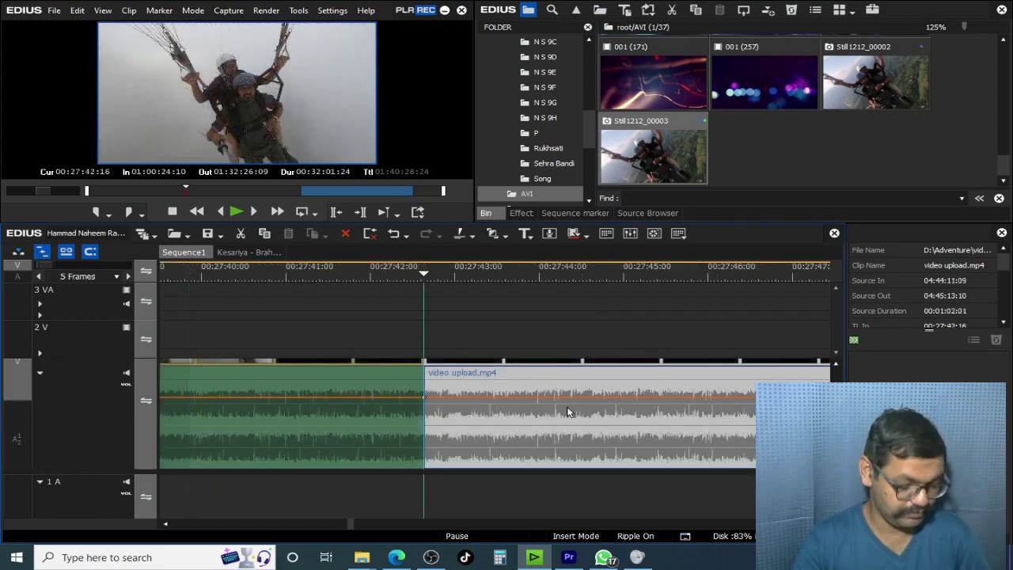
{"action": "left_click", "coordinate": [473, 396]}
{"action": "left_click_drag", "start_coordinate": [428, 398], "coordinate": [425, 464]}
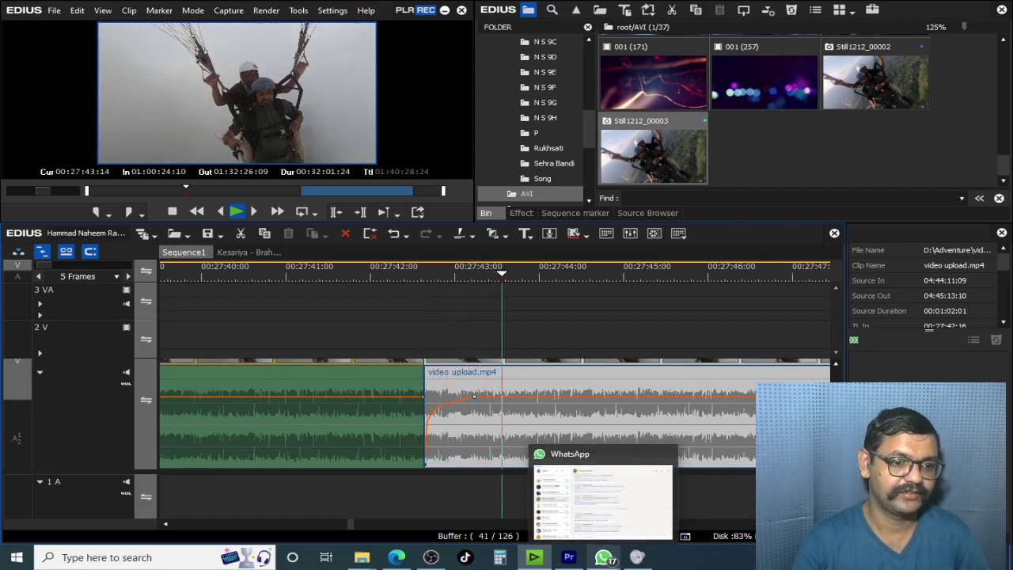
{"action": "left_click", "coordinate": [458, 274]}
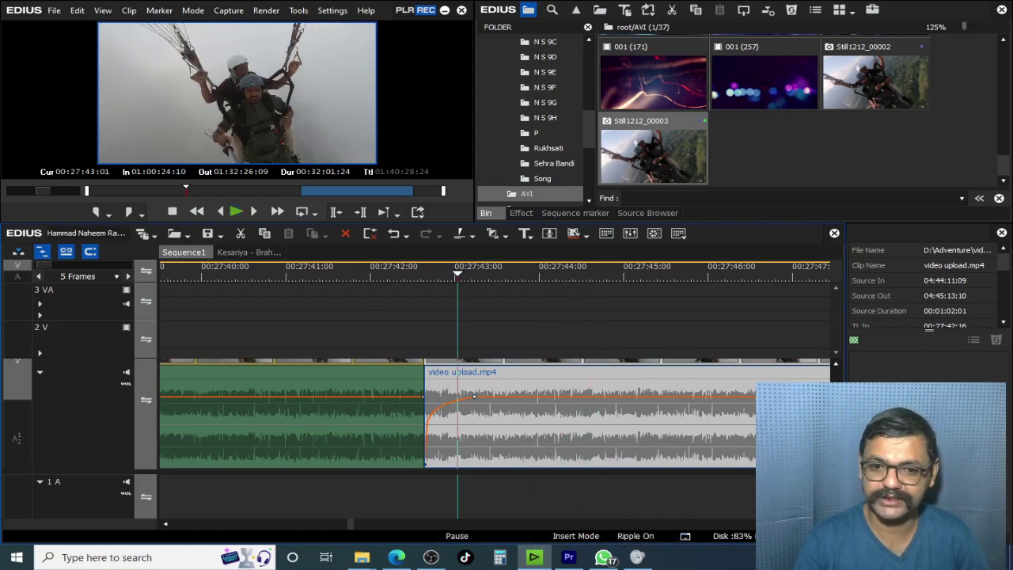
Dip the first part's audio volume to silence at about 00:27:41:14 with rubber-band points, and play across the dip and the cut
{"action": "key", "text": "ctrl+z"}
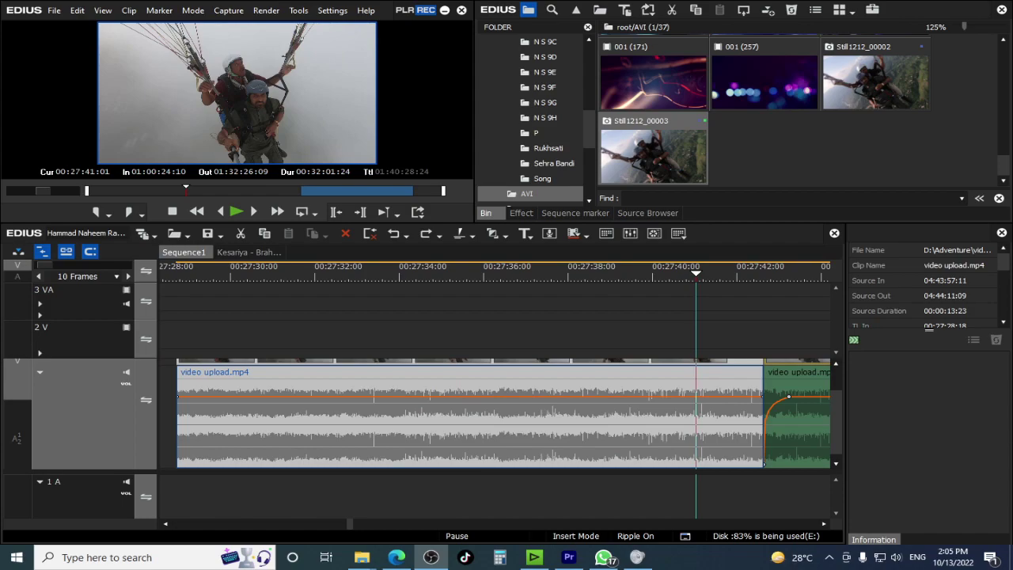
{"action": "left_click_drag", "start_coordinate": [704, 282], "coordinate": [651, 371]}
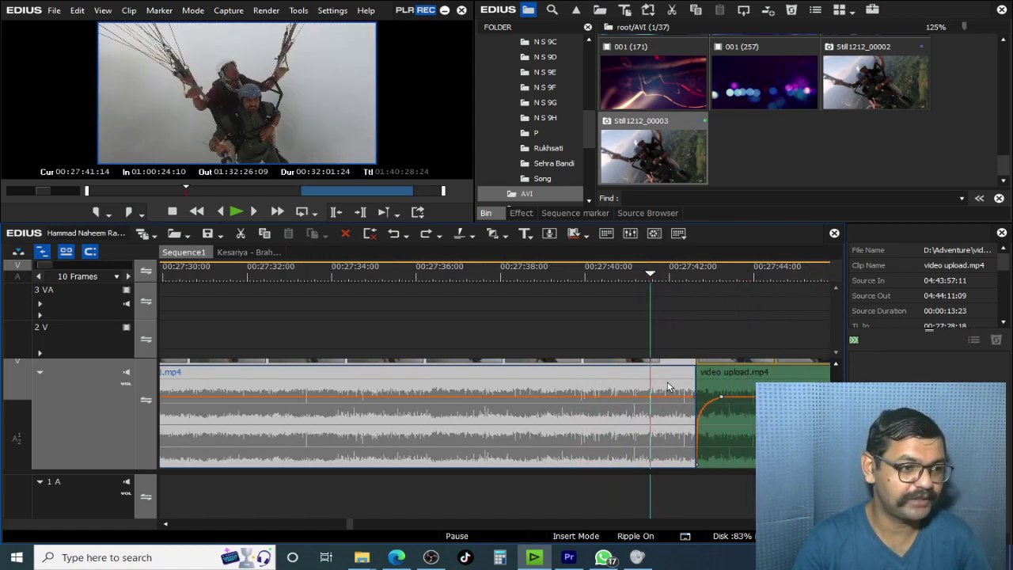
{"action": "scroll", "coordinate": [668, 395], "scroll_direction": "down", "scroll_amount": 1}
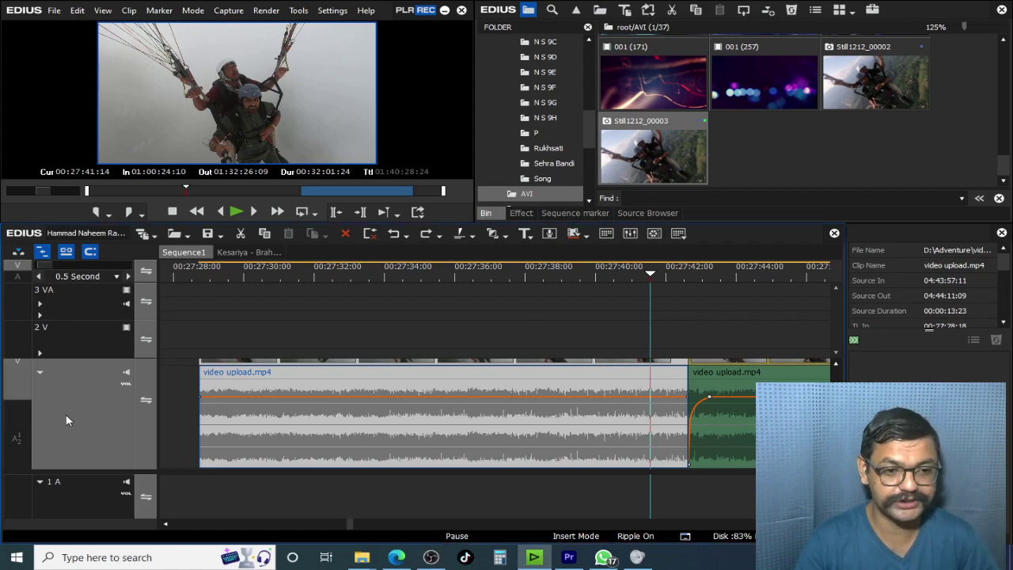
{"action": "left_click", "coordinate": [579, 283]}
{"action": "key", "text": "space"}
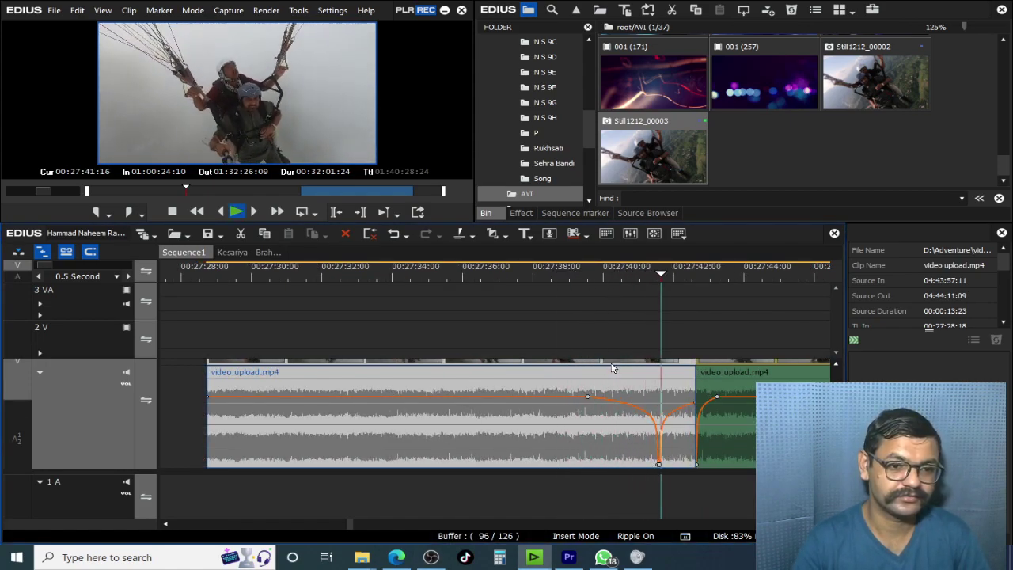
{"action": "key", "text": "space"}
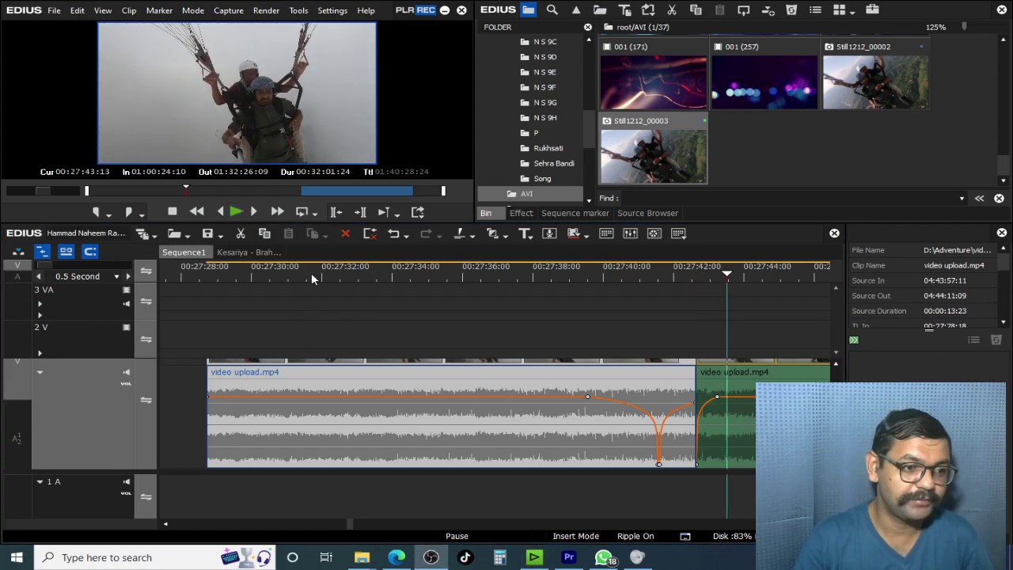
{"action": "left_click", "coordinate": [276, 273]}
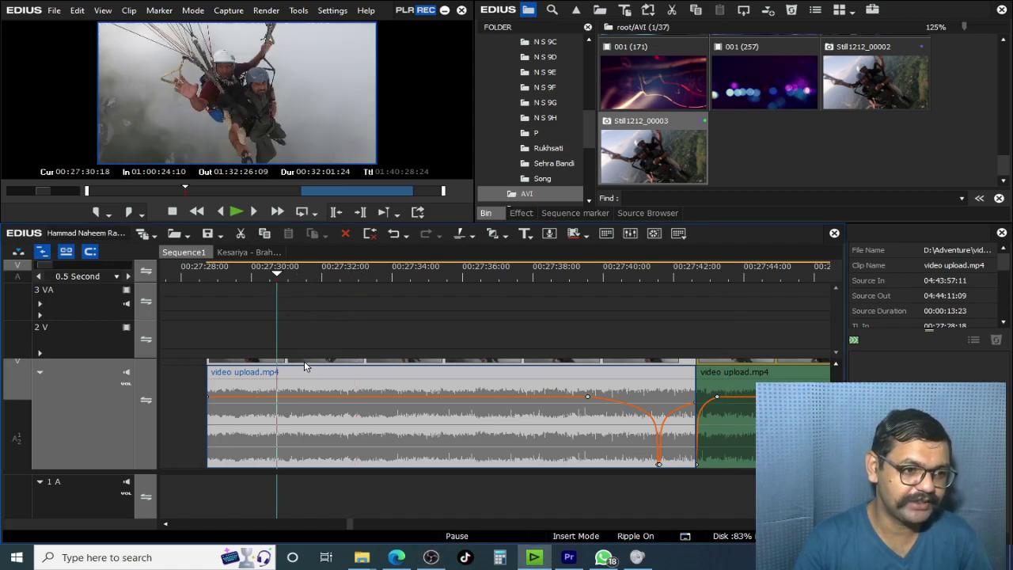
Review the source duration settings for still images, titles, V-mute and rubber band points in the user settings, and close them without changes
{"action": "left_click", "coordinate": [334, 10]}
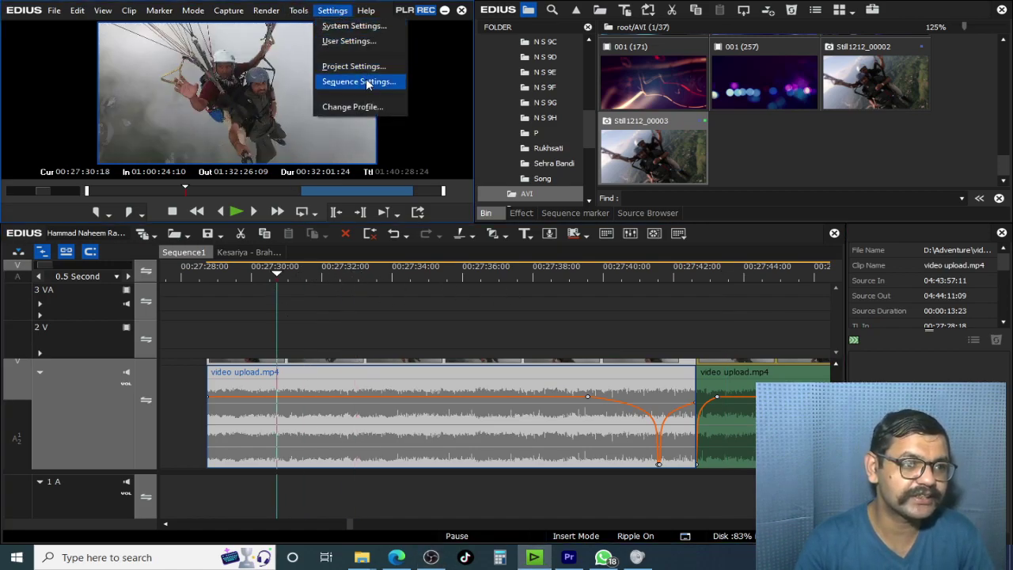
{"action": "left_click", "coordinate": [383, 42]}
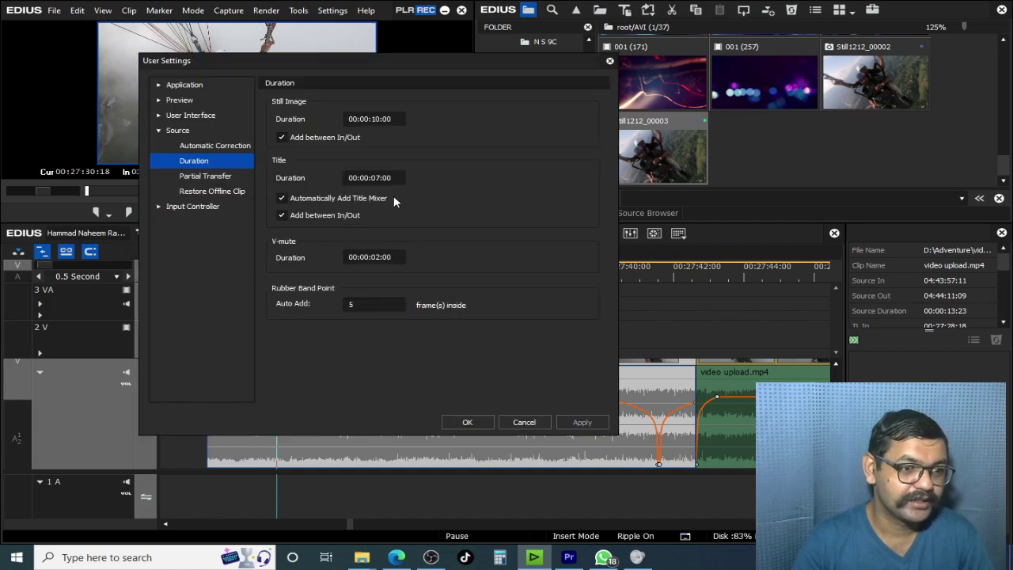
{"action": "left_click", "coordinate": [386, 260]}
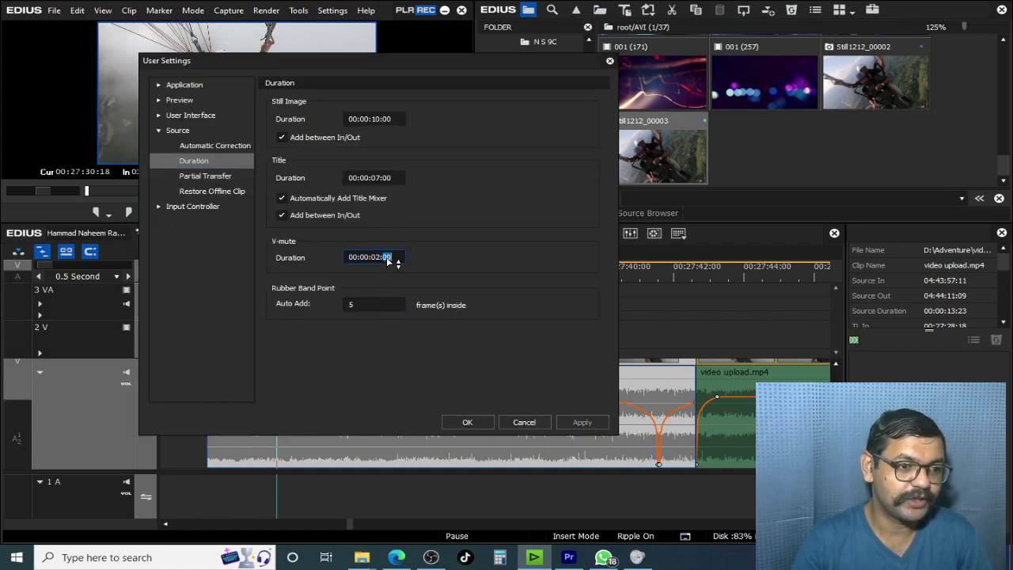
{"action": "left_click", "coordinate": [529, 427]}
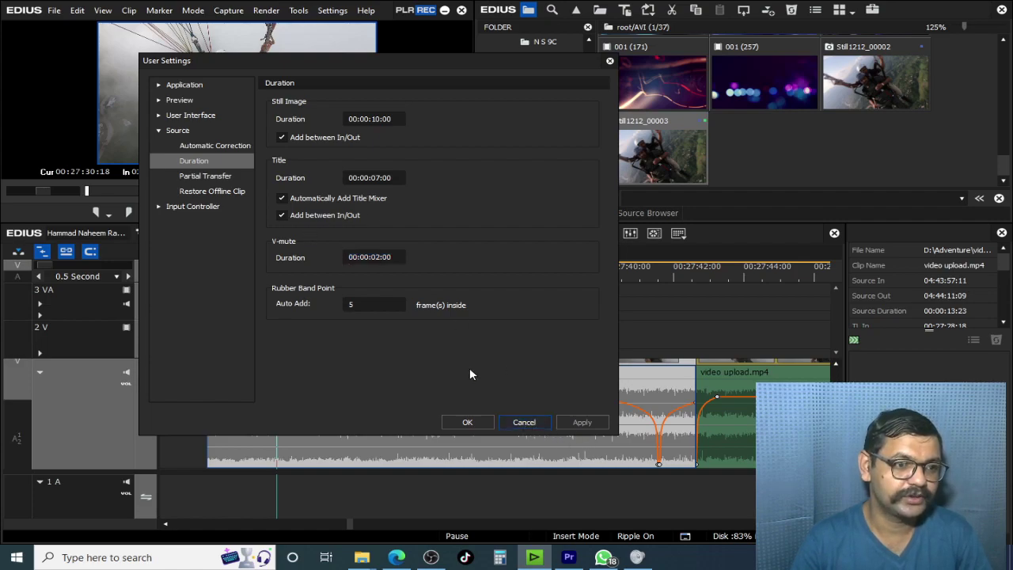
{"action": "left_click", "coordinate": [522, 424]}
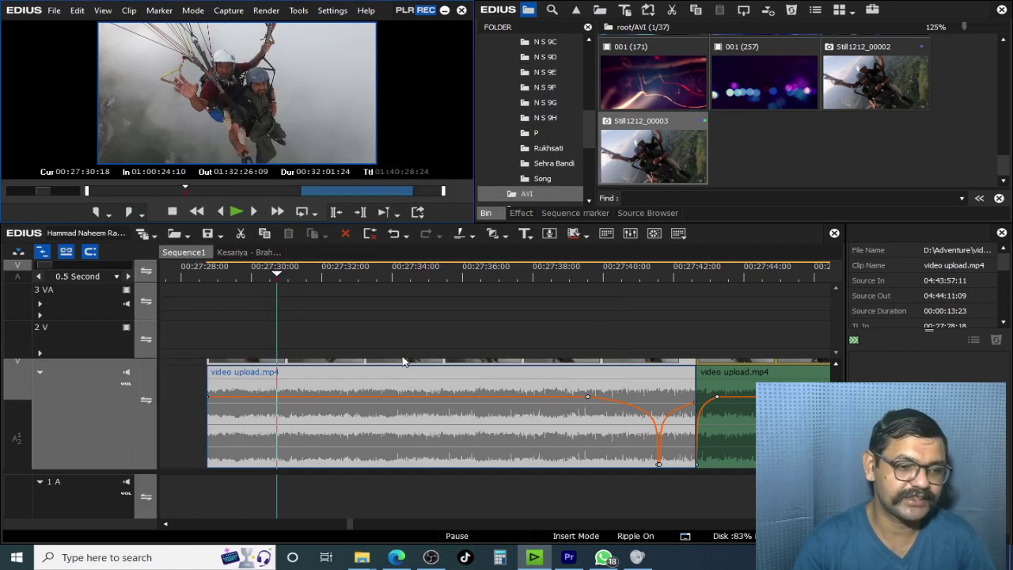
Skim past the paragliding clips in Sequence1 and place the playhead at the start of the intro clips on 1 VA at 01:03:28:13
{"action": "scroll", "coordinate": [269, 279], "scroll_direction": "down", "scroll_amount": 5}
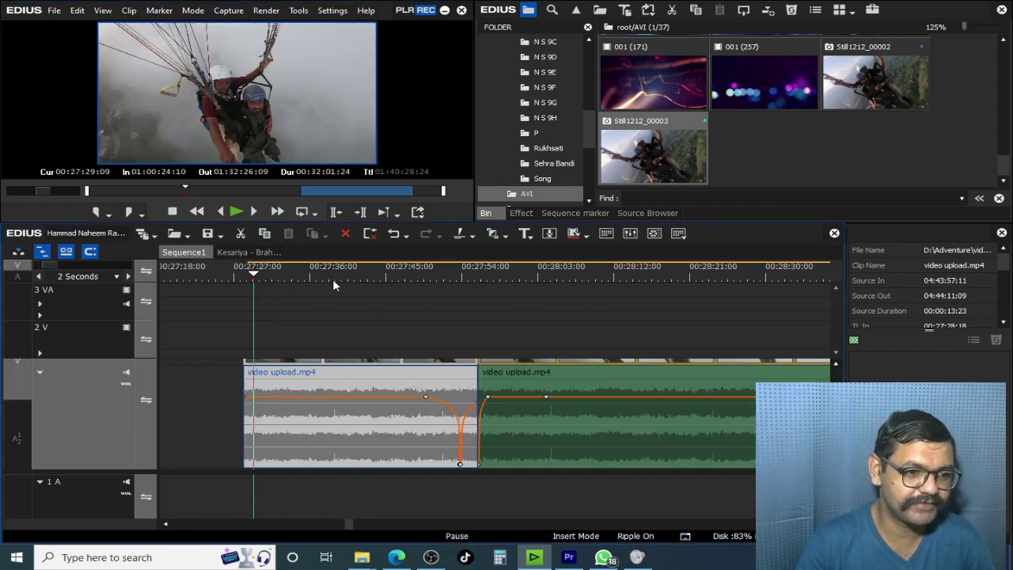
{"action": "left_click", "coordinate": [554, 285]}
{"action": "mouse_move", "coordinate": [553, 285]}
{"action": "left_mouse_down"}
{"action": "mouse_move", "coordinate": [470, 294]}
{"action": "mouse_move", "coordinate": [507, 277]}
{"action": "mouse_move", "coordinate": [537, 278]}
{"action": "left_mouse_up"}
{"action": "scroll", "coordinate": [504, 382], "scroll_direction": "up", "scroll_amount": 2}
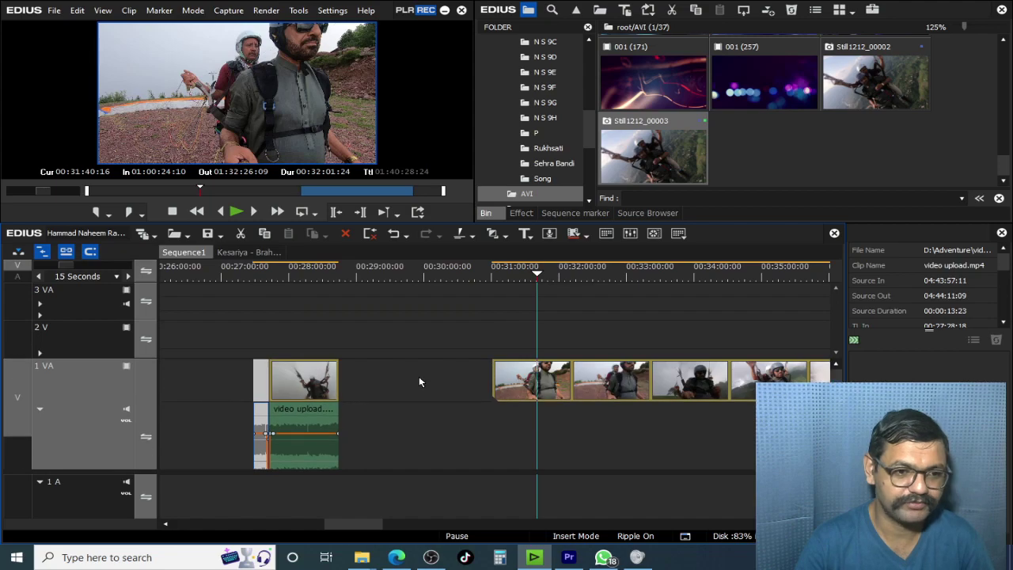
{"action": "scroll", "coordinate": [425, 383], "scroll_direction": "down", "scroll_amount": 3}
{"action": "left_click", "coordinate": [497, 267]}
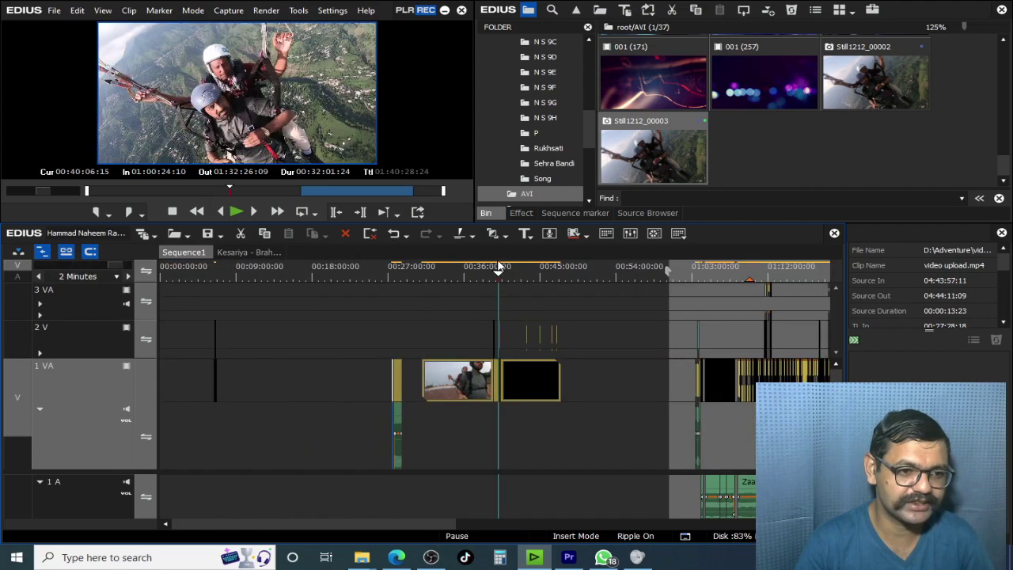
{"action": "left_click", "coordinate": [693, 267]}
{"action": "scroll", "coordinate": [741, 414], "scroll_direction": "up", "scroll_amount": 5}
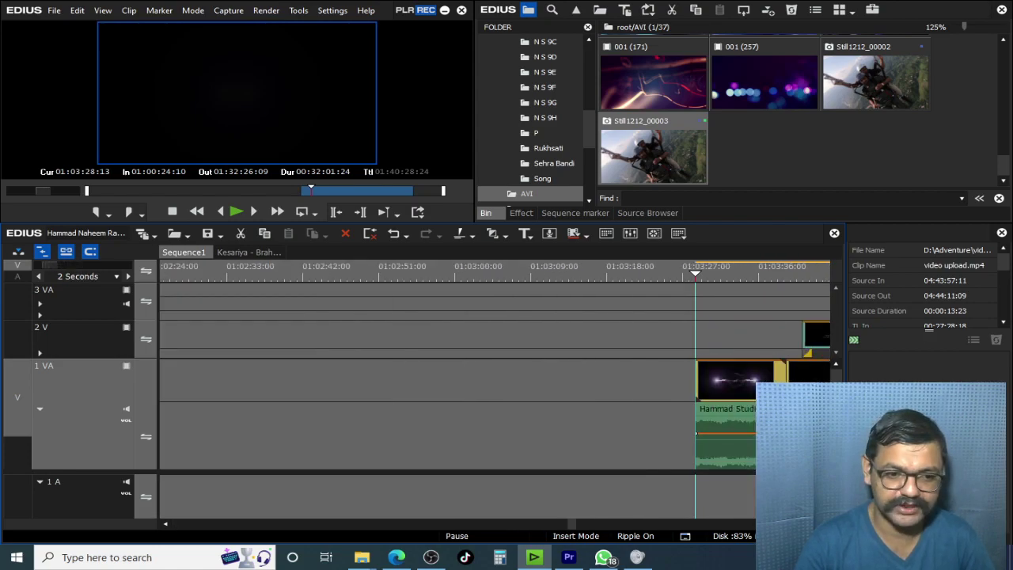
Open the system volume mixer and play the intro clips on 1 VA into the name title
{"action": "left_click", "coordinate": [637, 557]}
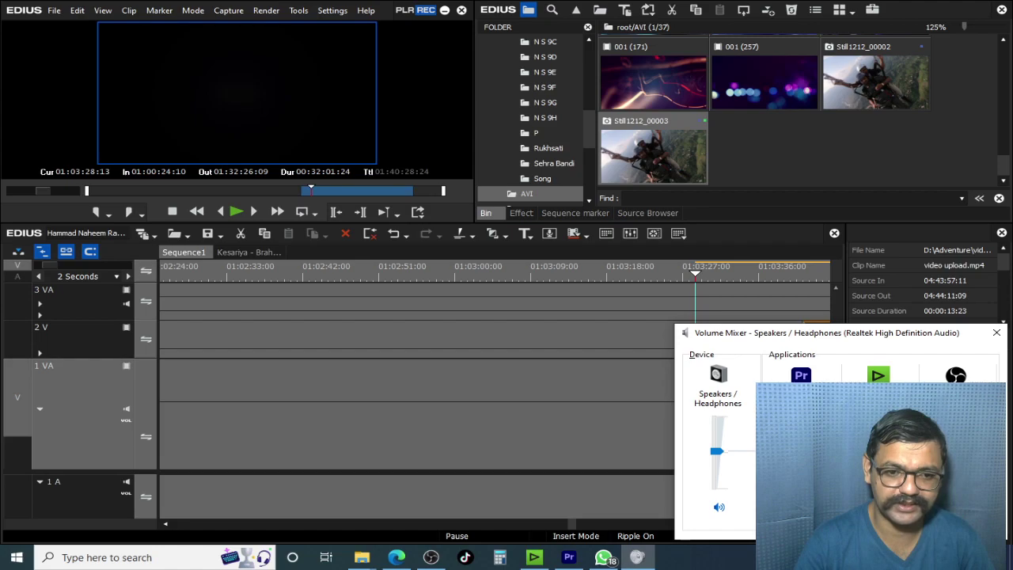
{"action": "mouse_move", "coordinate": [726, 276]}
{"action": "left_mouse_down"}
{"action": "mouse_move", "coordinate": [713, 280]}
{"action": "mouse_move", "coordinate": [726, 286]}
{"action": "left_mouse_up"}
{"action": "key", "text": "space"}
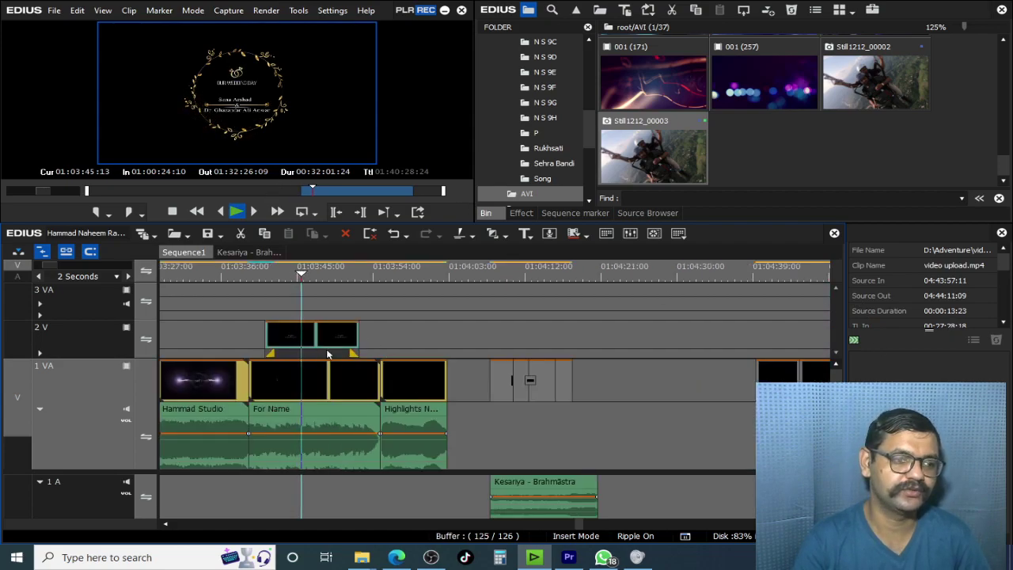
Select the title clip on 2 V, and play the change into the Highlights clip and the start of the Kesariya - Brahmāstra section
{"action": "left_click", "coordinate": [328, 346]}
{"action": "left_click_drag", "start_coordinate": [357, 269], "coordinate": [379, 277]}
{"action": "key", "text": "space"}
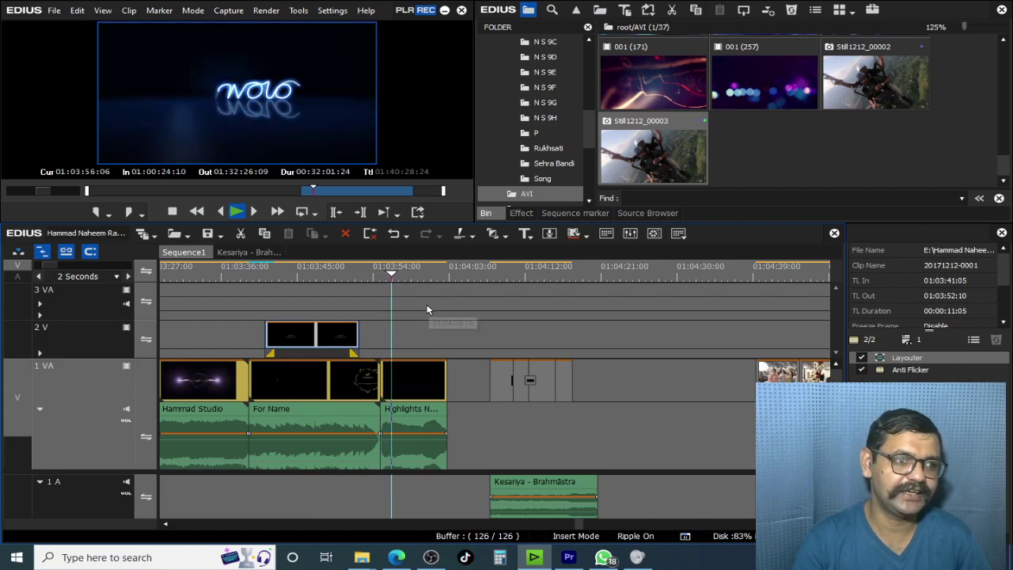
{"action": "left_click", "coordinate": [479, 271]}
{"action": "left_click_drag", "start_coordinate": [479, 271], "coordinate": [488, 271]}
{"action": "key", "text": "space"}
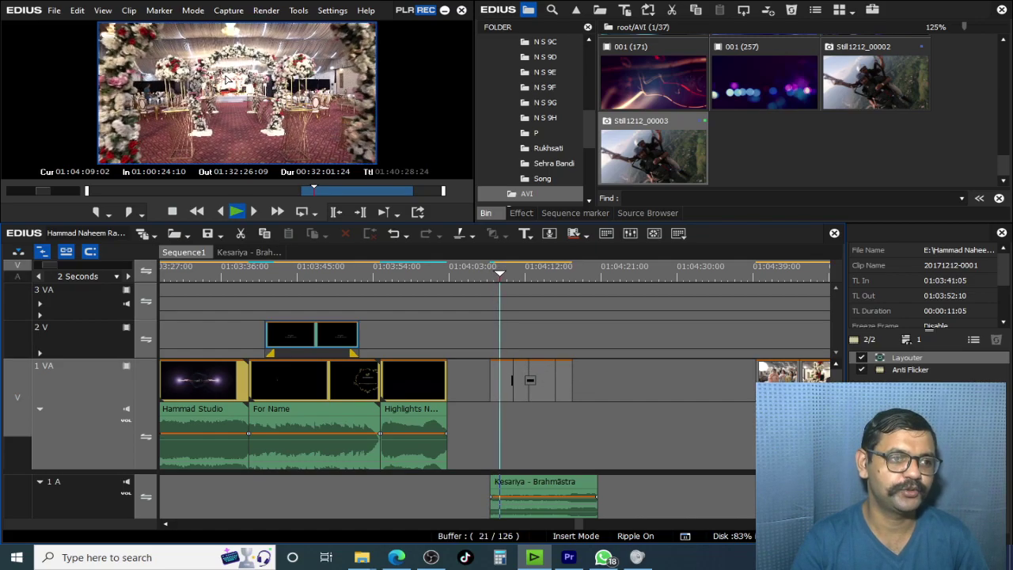
Stop playback and return the playhead to the sequence's In point at 01:00:24:10
{"action": "key", "text": "ctrl+F11"}
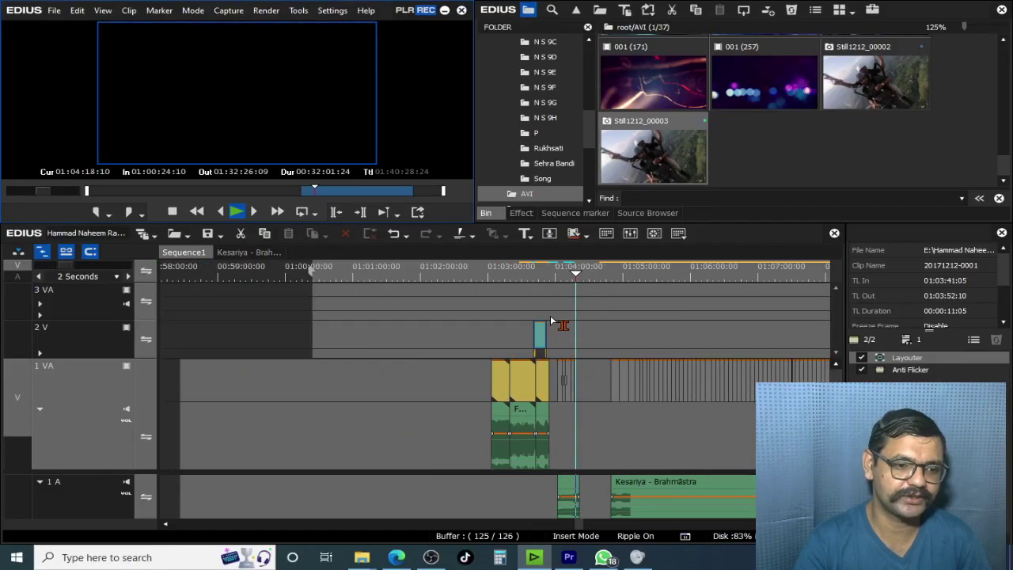
{"action": "left_click_drag", "start_coordinate": [523, 276], "coordinate": [314, 282]}
{"action": "scroll", "coordinate": [436, 412], "scroll_direction": "down", "scroll_amount": 2}
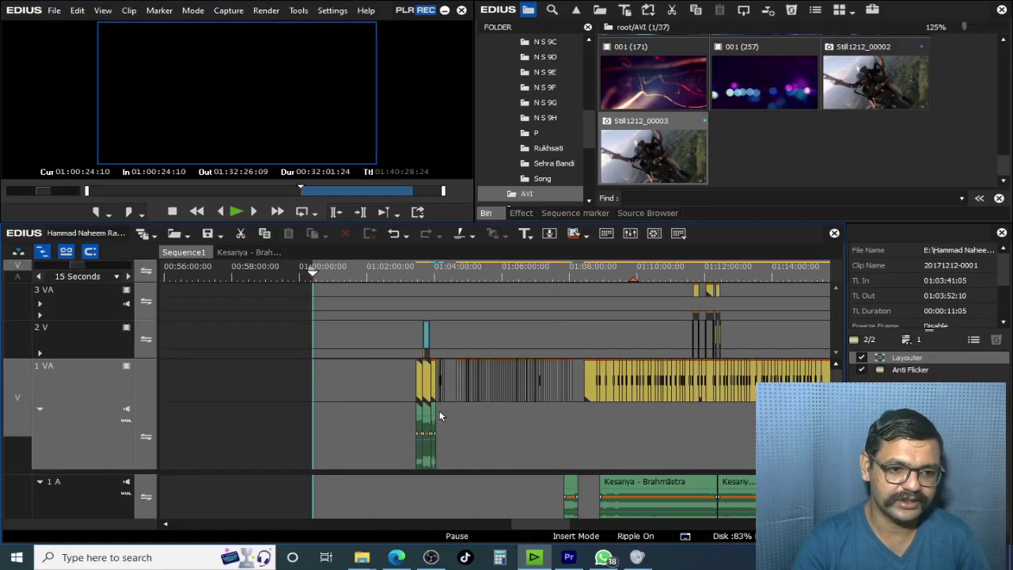